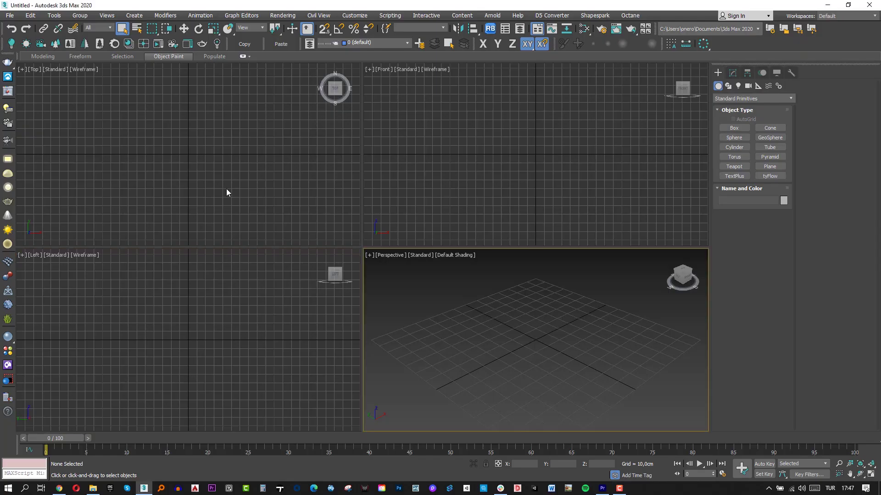
# - Check Customize > Units Setup, then open the Chaos Cosmos library on Furniture models
pyautogui.click(389, 15)
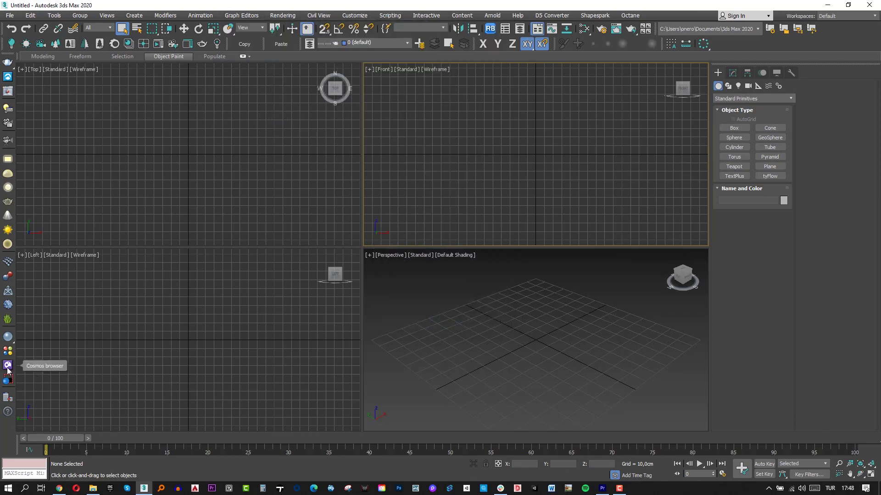
pyautogui.click(7, 368)
# - Download and import Bed 001 from Cosmos Bedroom & storage, then orbit to look down on it
pyautogui.click(231, 132)
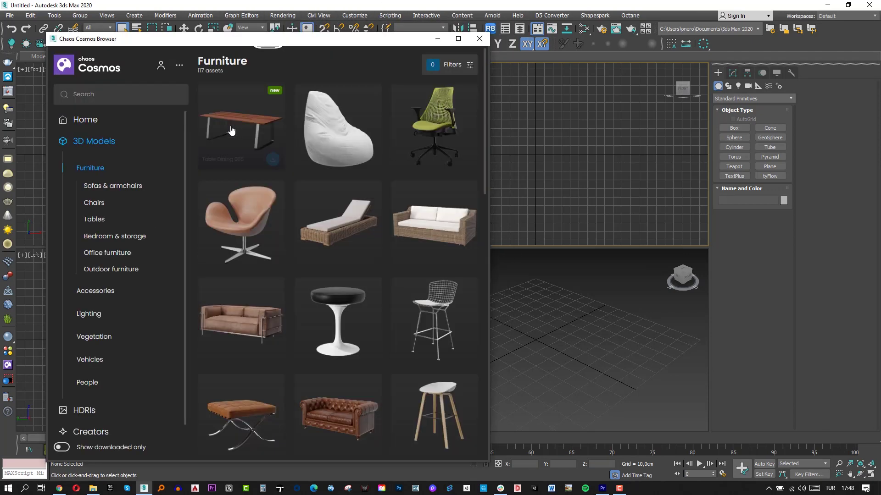
pyautogui.click(112, 237)
pyautogui.rightClick(242, 139)
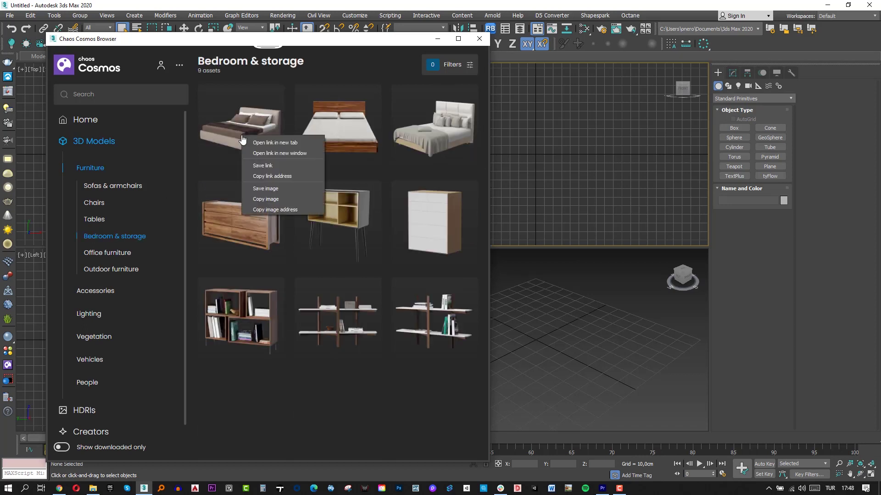
pyautogui.click(304, 397)
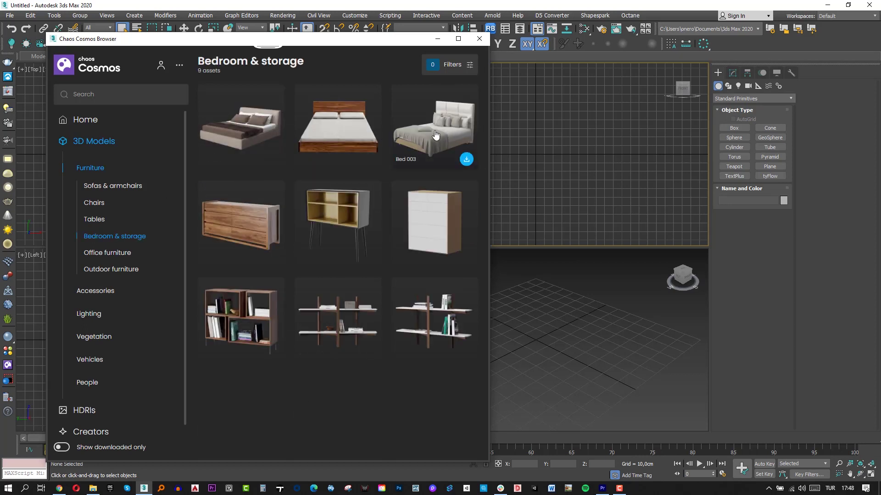
pyautogui.click(242, 140)
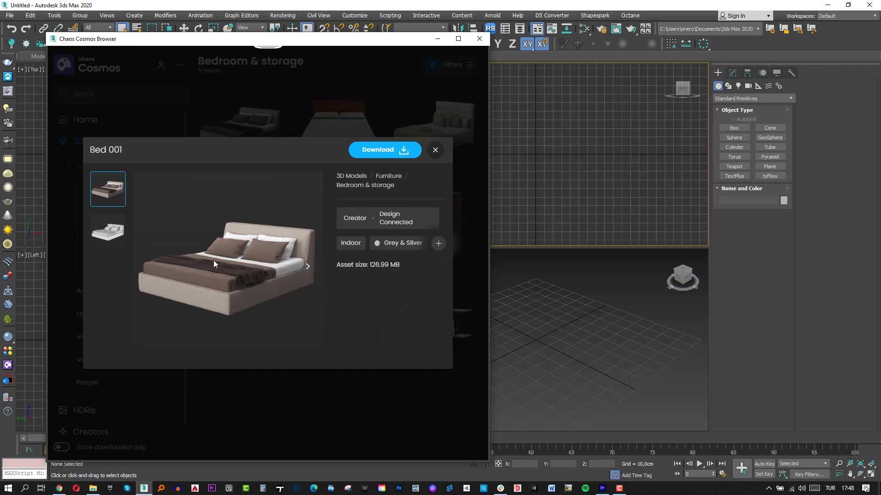
pyautogui.click(368, 152)
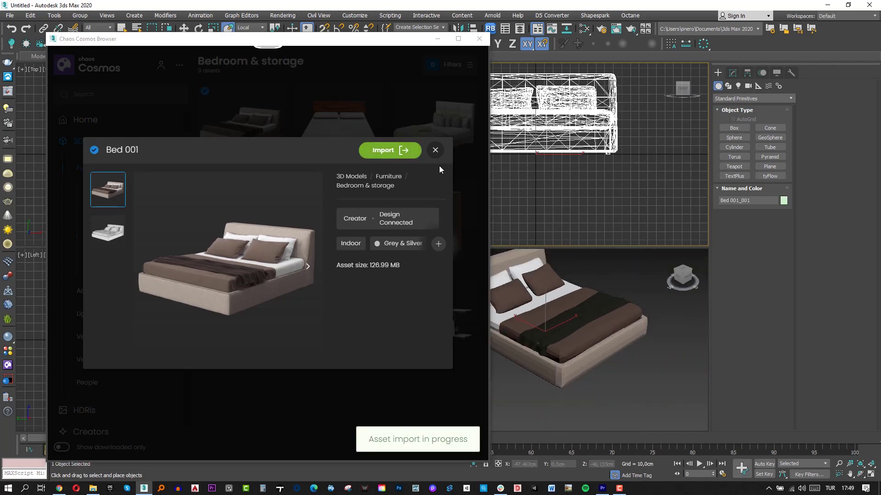
pyautogui.click(435, 150)
pyautogui.keyDown('alt'); pyautogui.moveTo(595, 290); pyautogui.dragTo(585, 360, button='middle'); pyautogui.keyUp('alt')
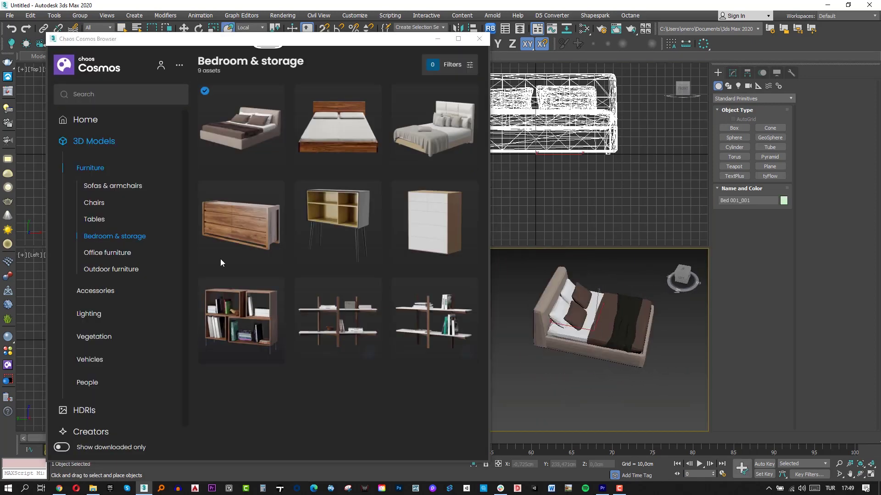
pyautogui.click(97, 220)
# - Browse the Cosmos Chairs and Sofas & armchairs models to bring in Chair Lounge 005
pyautogui.scroll(-3, 352, 332)
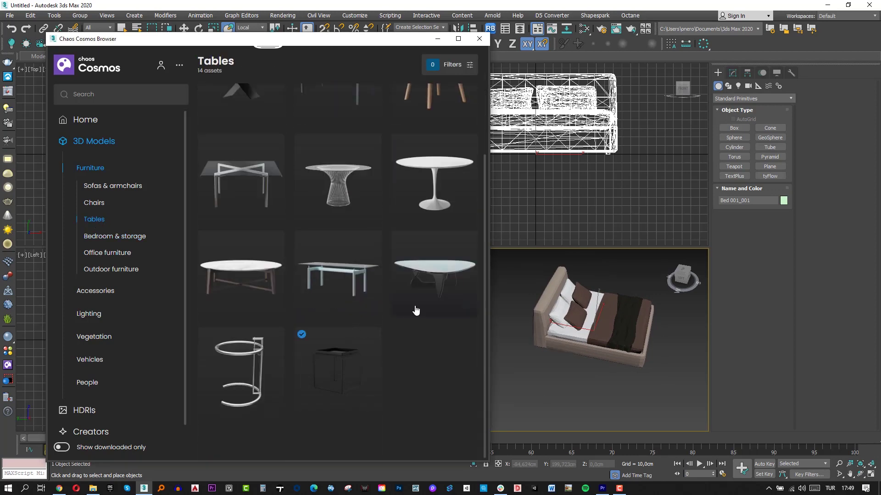
pyautogui.keyDown('alt'); pyautogui.moveTo(546, 330); pyautogui.dragTo(521, 344, button='middle'); pyautogui.keyUp('alt')
pyautogui.click(94, 202)
pyautogui.click(113, 185)
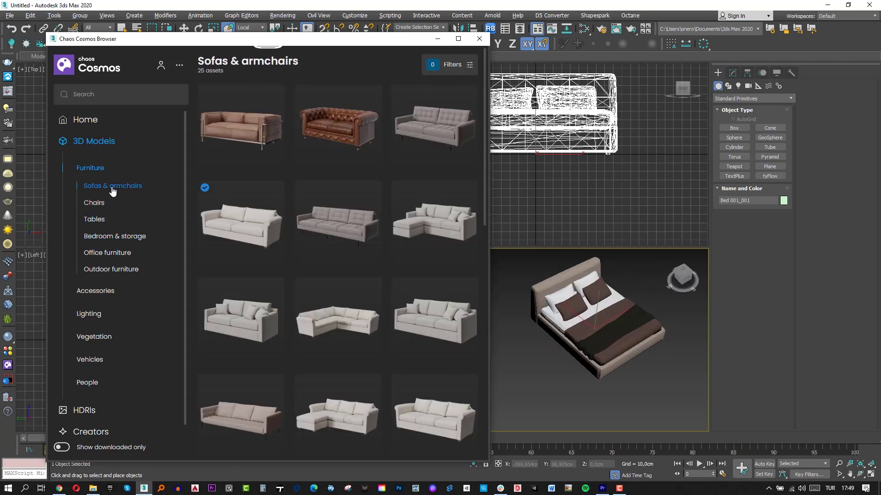
pyautogui.click(94, 204)
pyautogui.scroll(-5, 251, 298)
pyautogui.scroll(-5, 251, 312)
pyautogui.scroll(-5, 251, 322)
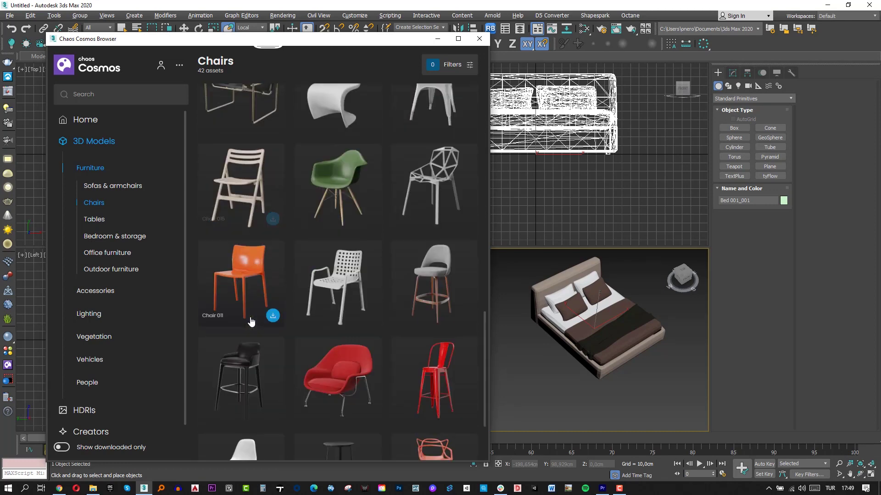
pyautogui.scroll(2, 251, 322)
pyautogui.scroll(10, 364, 377)
pyautogui.scroll(2, 252, 353)
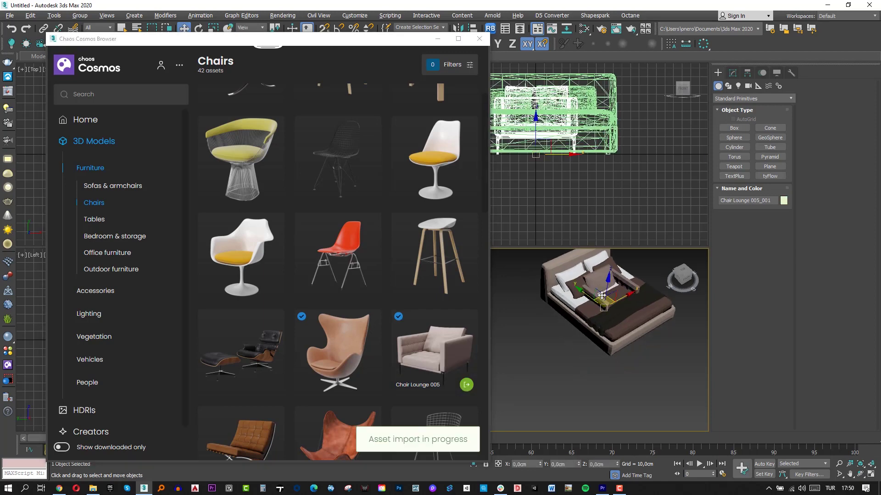
# - Rotate Chair Lounge 005 90° about Z and reframe the view on the bed
pyautogui.press('z')
pyautogui.press('e')
pyautogui.moveTo(606, 374); pyautogui.dragTo(619, 362)
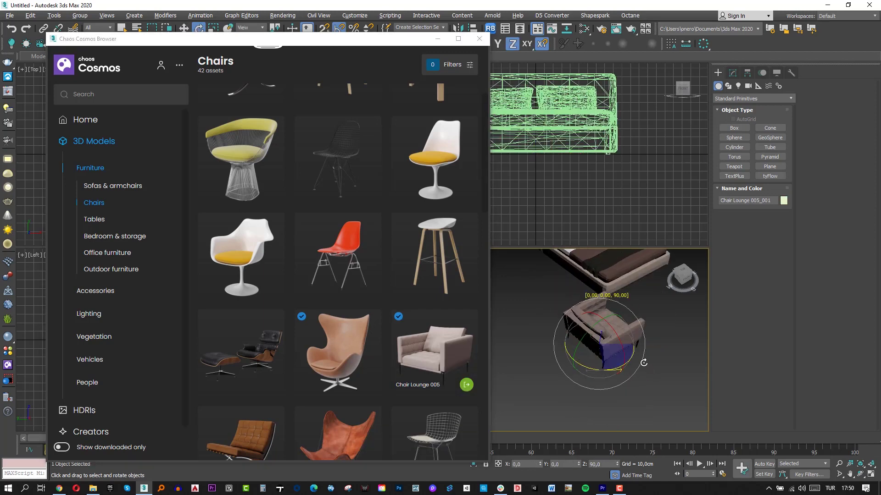
pyautogui.moveTo(605, 358); pyautogui.dragTo(615, 385, button='middle')
pyautogui.click(109, 236)
# - Import Table Coffee 003 from the Cosmos Tables models and place it beside the bed
pyautogui.click(107, 253)
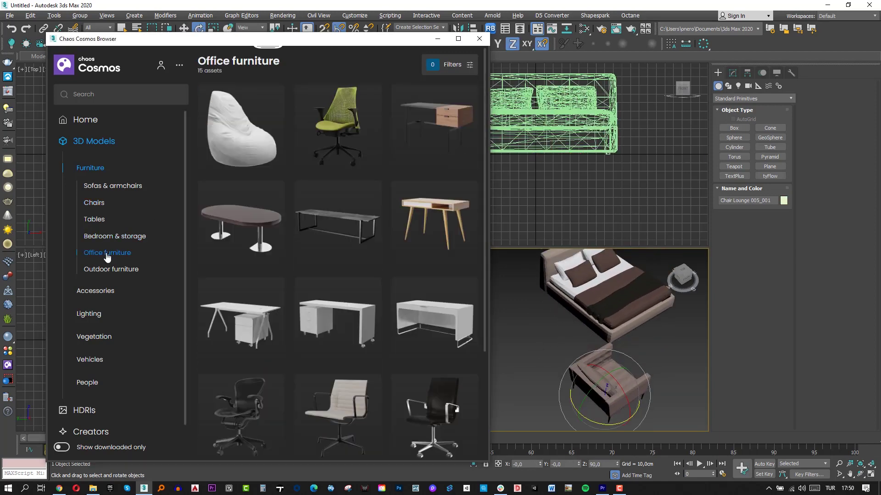
pyautogui.scroll(-2, 281, 339)
pyautogui.click(111, 269)
pyautogui.scroll(-2, 281, 328)
pyautogui.click(95, 291)
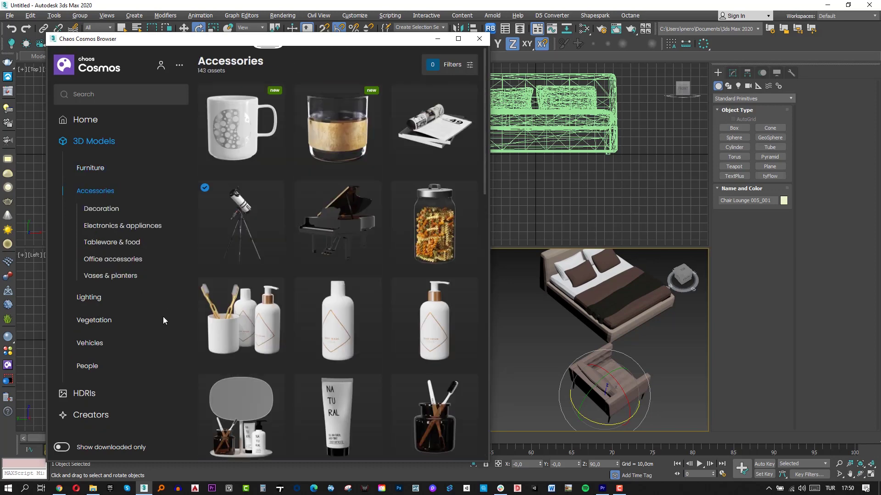
pyautogui.click(90, 168)
pyautogui.click(94, 219)
pyautogui.scroll(-3, 334, 291)
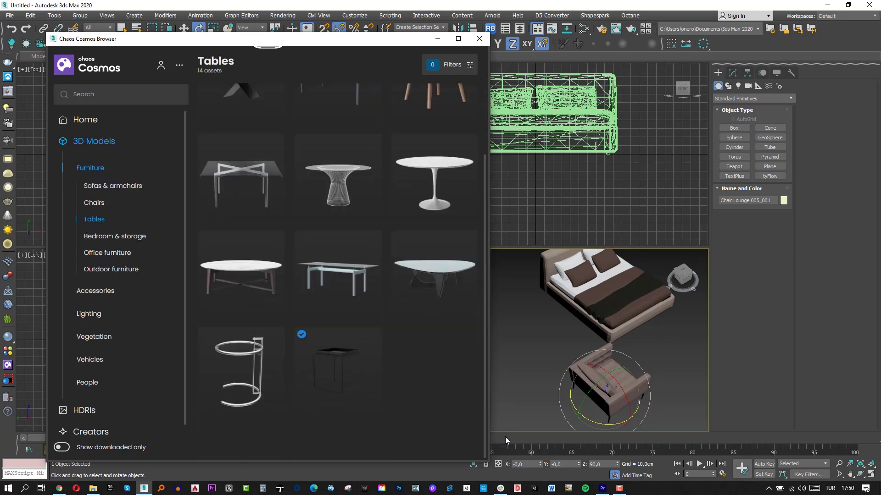
pyautogui.click(368, 403)
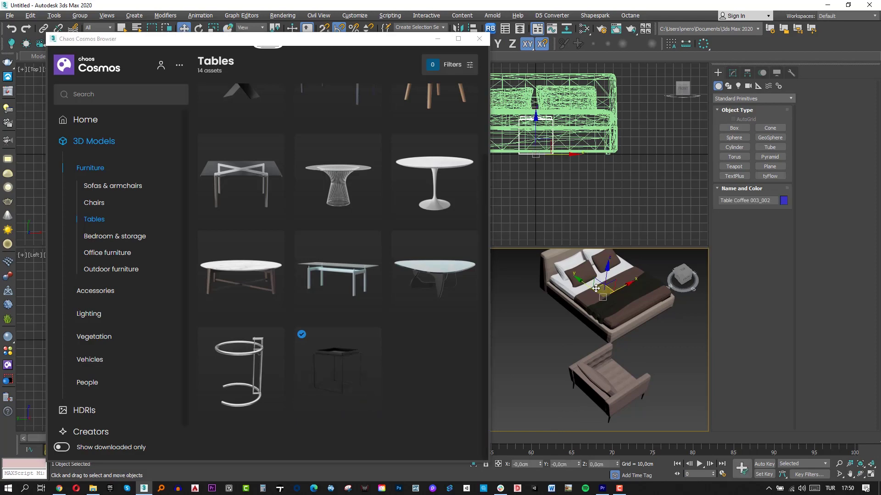
pyautogui.click(531, 298)
pyautogui.scroll(4, 572, 337)
# - In wireframe view, Shift-drag an Instance copy of the table to the bed's other side
pyautogui.press('F3')
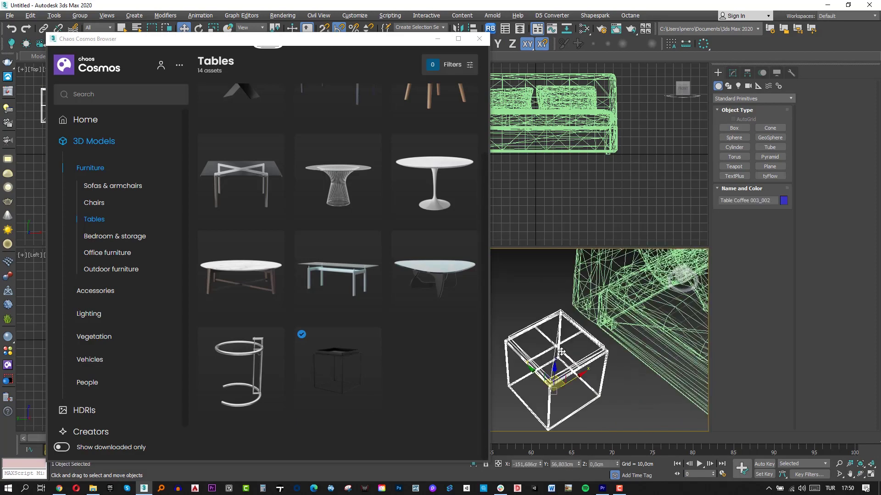
pyautogui.keyDown('alt'); pyautogui.moveTo(572, 337); pyautogui.dragTo(596, 338, button='middle'); pyautogui.keyUp('alt')
pyautogui.scroll(-5, 596, 338)
pyautogui.keyDown('shift'); pyautogui.moveTo(579, 338); pyautogui.dragTo(670, 340); pyautogui.keyUp('shift')
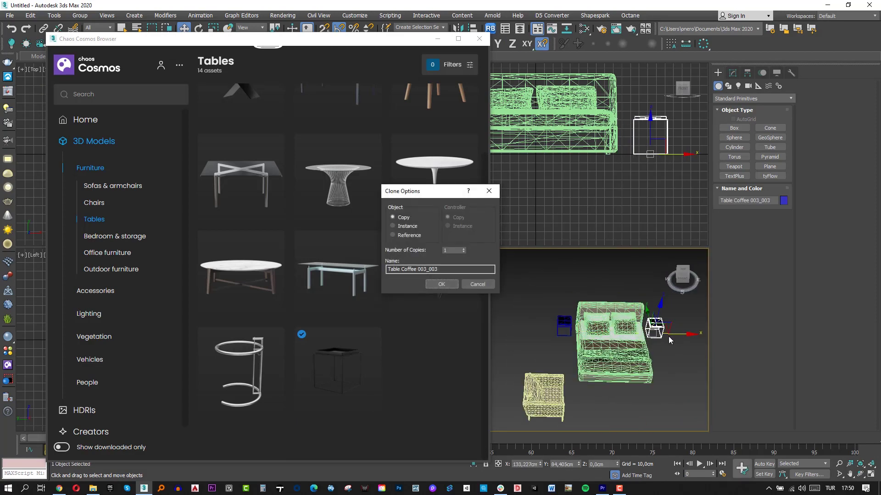
pyautogui.click(440, 286)
pyautogui.click(112, 270)
pyautogui.click(95, 291)
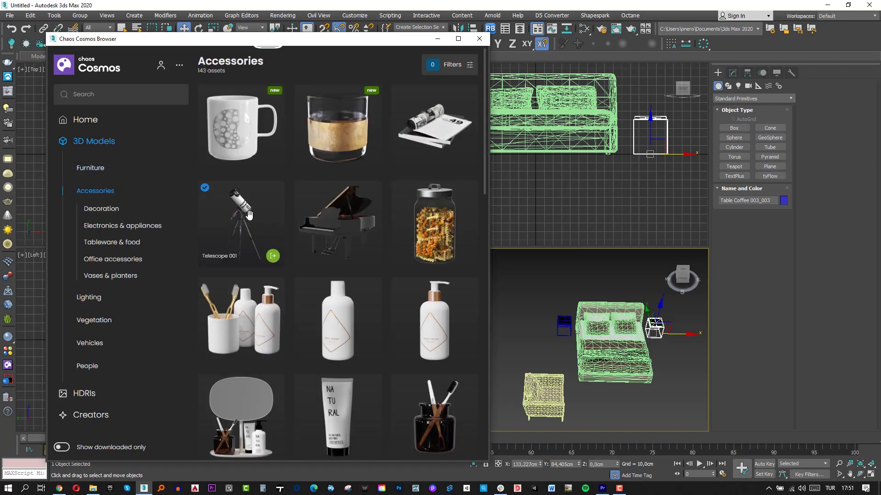
# - Scroll through the Cosmos Accessories models list
pyautogui.scroll(-5, 255, 349)
pyautogui.scroll(-5, 255, 339)
pyautogui.scroll(-2, 256, 321)
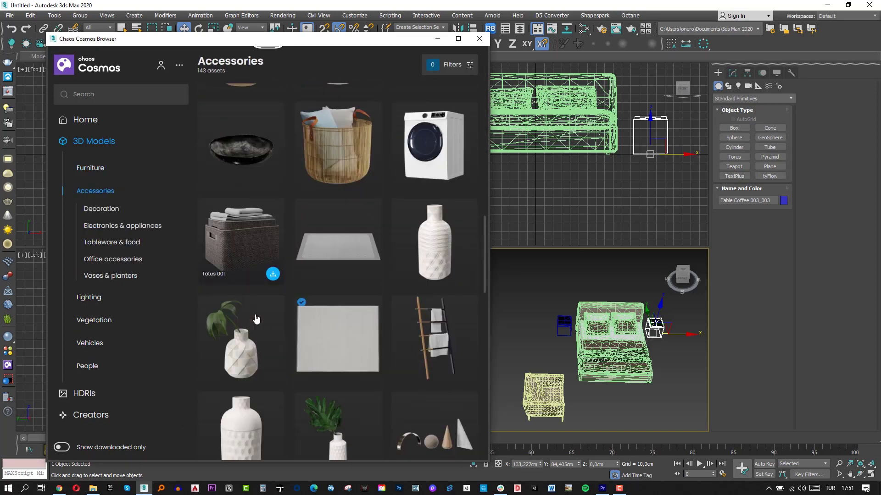
pyautogui.scroll(-2, 256, 320)
pyautogui.scroll(-3, 256, 319)
pyautogui.scroll(-4, 256, 320)
pyautogui.scroll(-2, 255, 319)
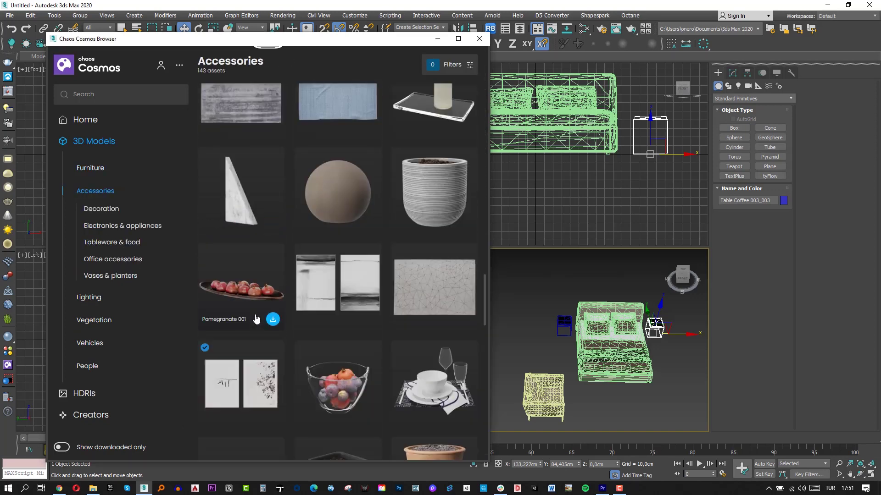
pyautogui.scroll(-3, 255, 317)
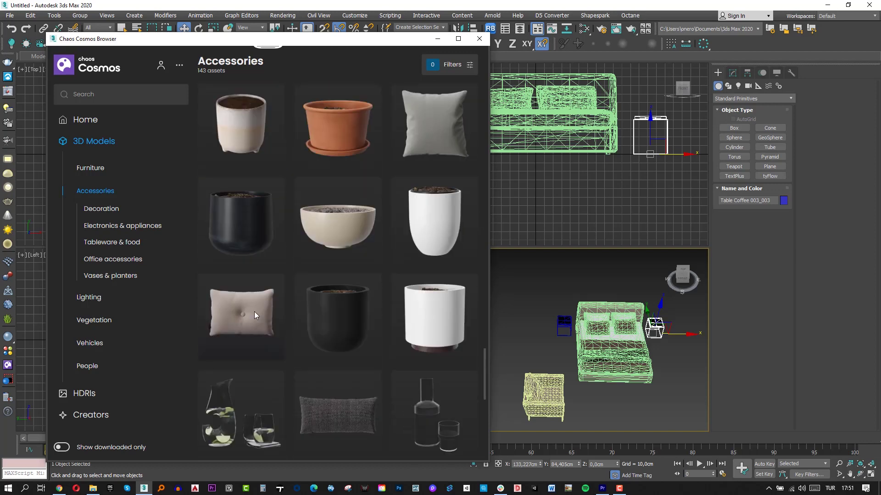
pyautogui.scroll(-3, 256, 317)
pyautogui.scroll(-1, 255, 317)
pyautogui.scroll(-3, 255, 317)
pyautogui.scroll(-3, 256, 317)
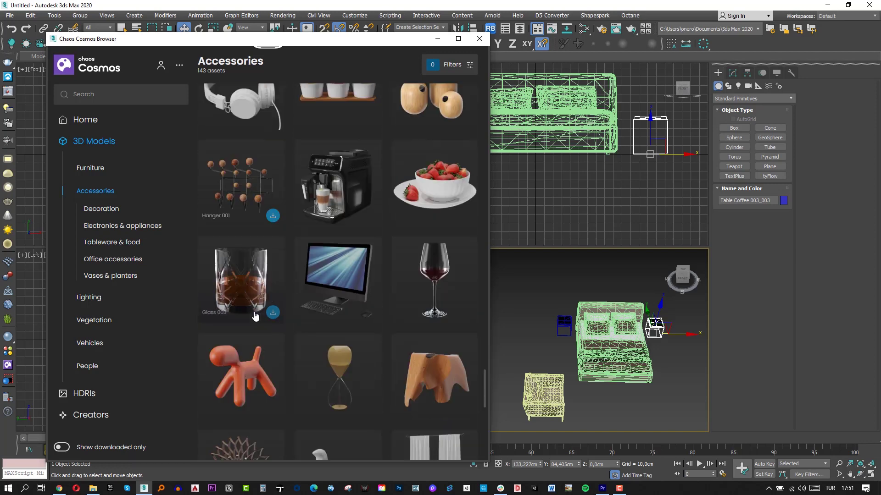
pyautogui.scroll(-3, 255, 317)
pyautogui.scroll(-3, 255, 317)
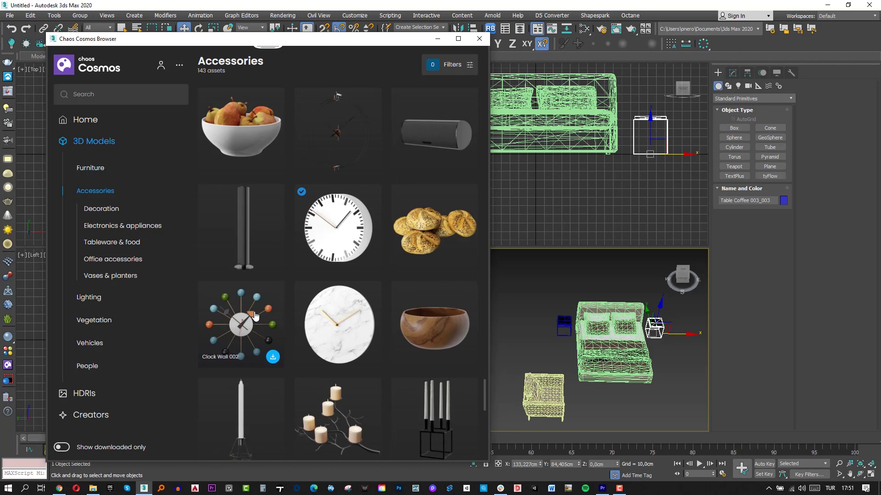
pyautogui.scroll(-3, 251, 262)
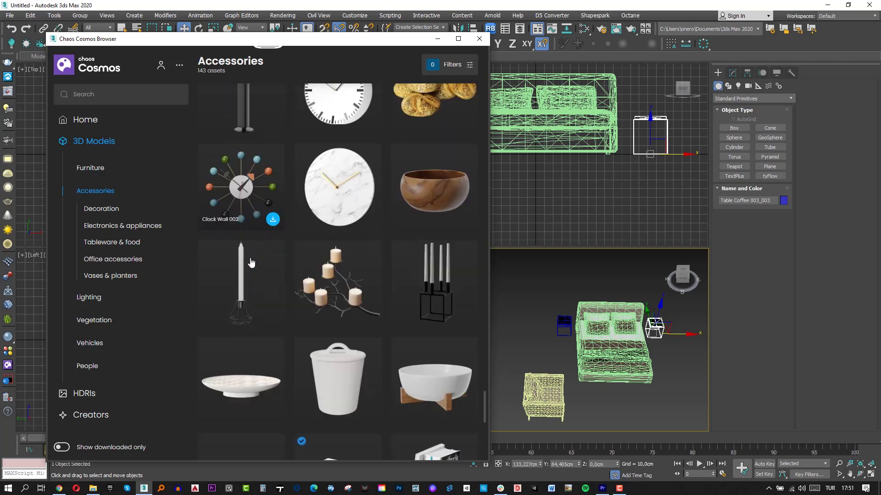
pyautogui.scroll(2, 272, 217)
pyautogui.scroll(-4, 314, 324)
pyautogui.scroll(-5, 305, 331)
pyautogui.scroll(5, 326, 338)
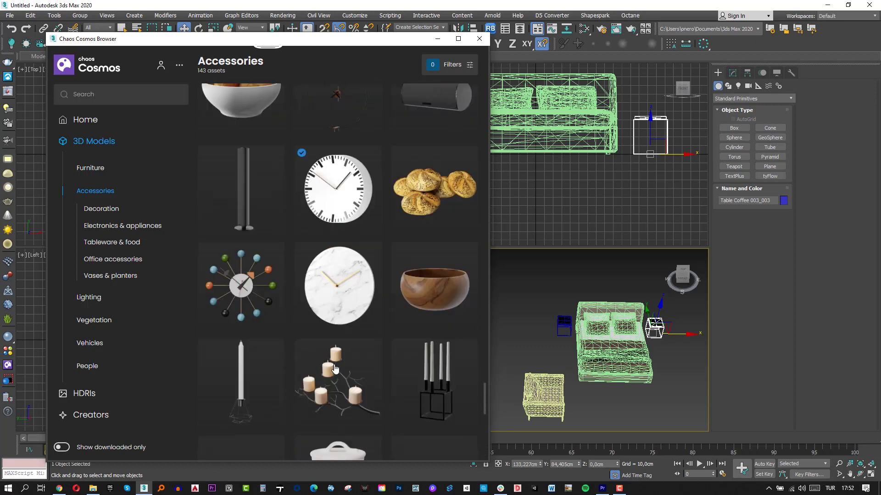
pyautogui.scroll(3, 328, 344)
pyautogui.scroll(4, 330, 351)
pyautogui.scroll(3, 336, 364)
pyautogui.scroll(-5, 339, 365)
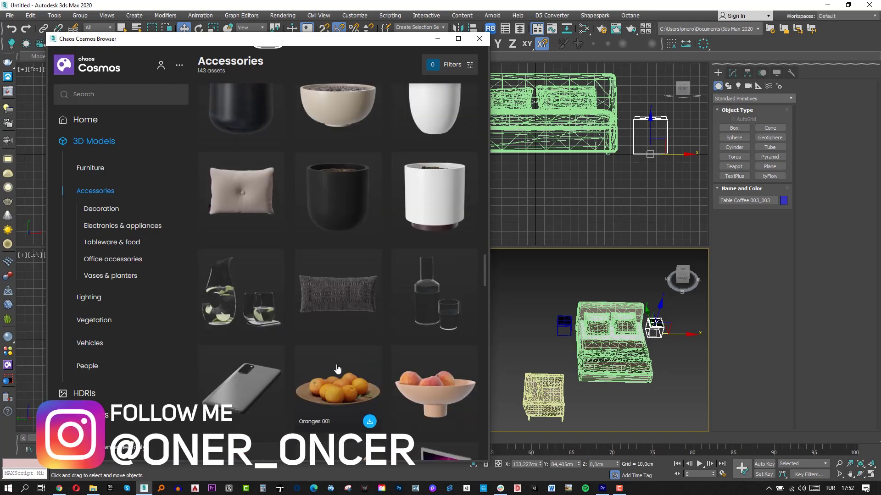
pyautogui.scroll(-4, 348, 358)
# - Switch to the Vegetation models and start downloading Indoor Plant 004
pyautogui.click(115, 276)
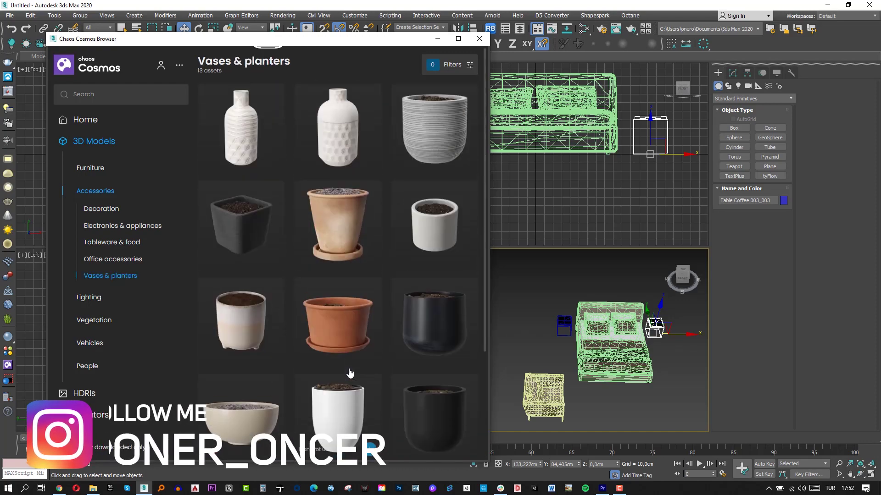
pyautogui.click(100, 320)
pyautogui.scroll(-5, 229, 256)
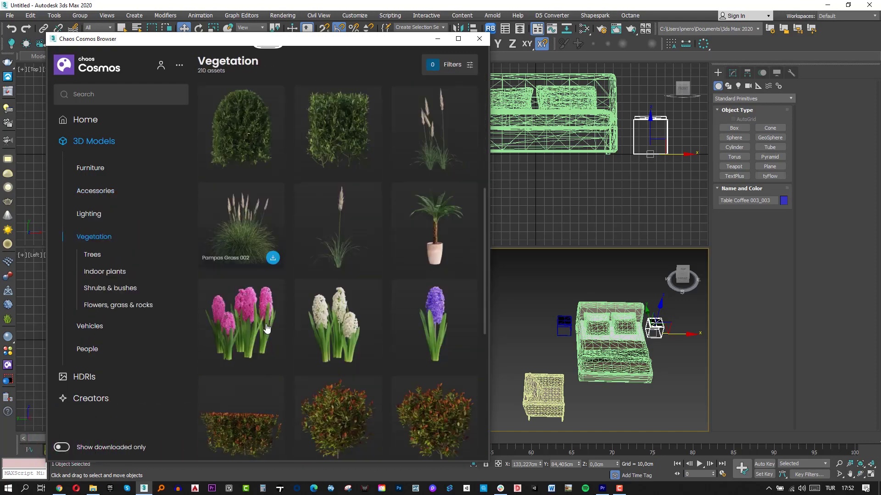
pyautogui.scroll(-5, 229, 257)
pyautogui.scroll(-5, 316, 412)
pyautogui.scroll(-3, 308, 403)
pyautogui.scroll(5, 307, 403)
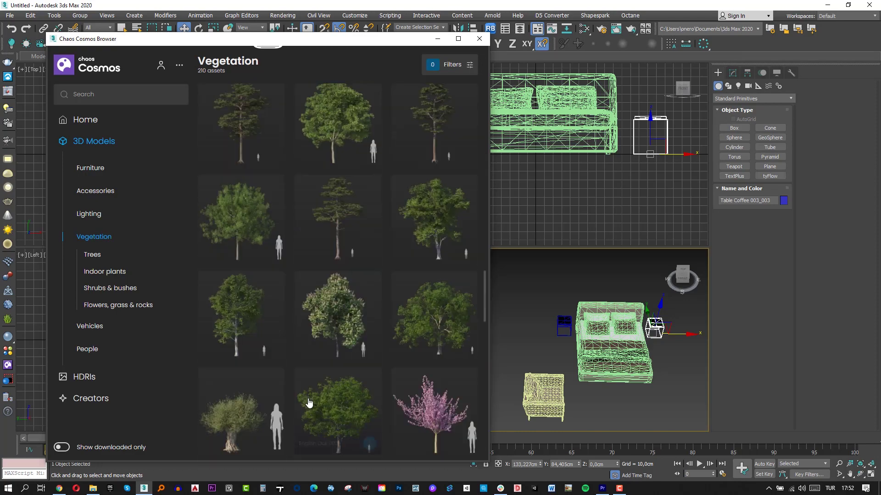
pyautogui.scroll(5, 308, 401)
pyautogui.scroll(5, 310, 398)
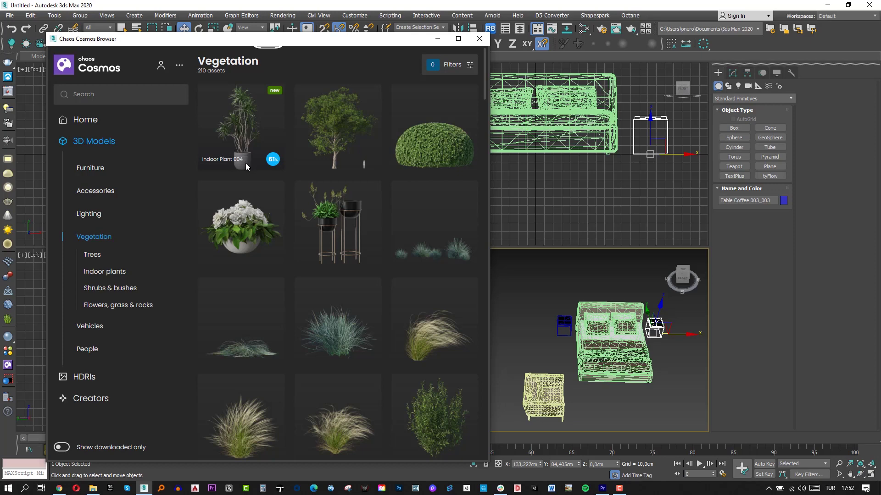
# - Import Indoor Plant 004 beside the bed and set it to Show whole mesh in shaded view
pyautogui.click(273, 160)
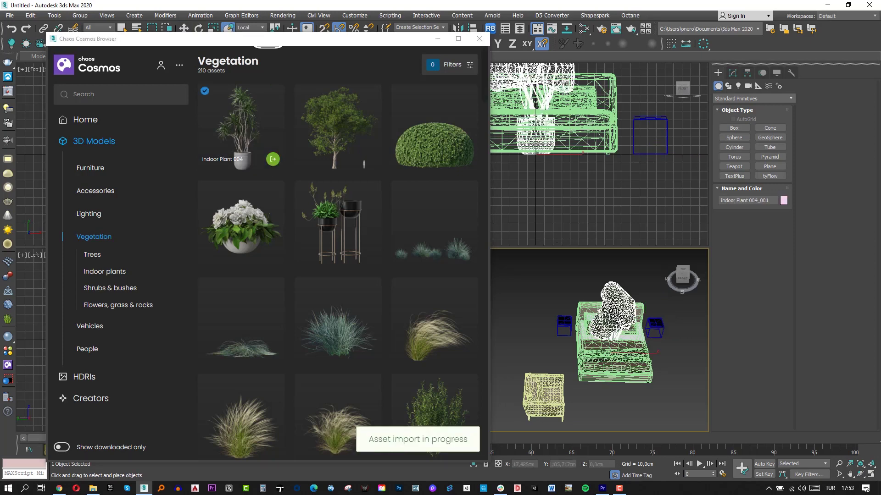
pyautogui.click(644, 360)
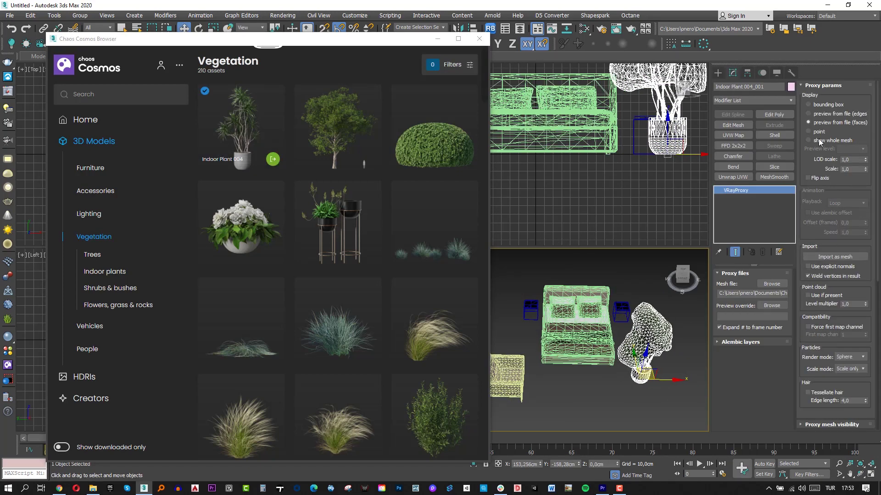
pyautogui.click(819, 142)
pyautogui.press('F3')
pyautogui.scroll(-3, 596, 340)
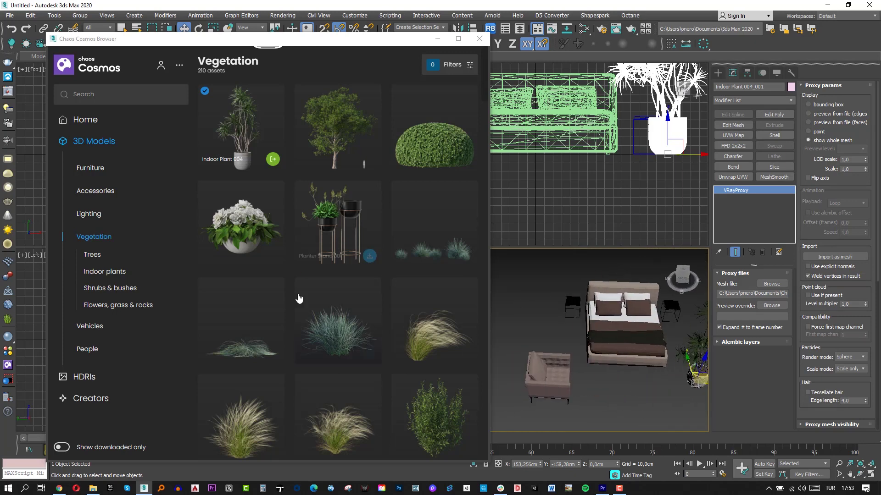
# - Place Lamp Table 003 from Cosmos Lighting onto the left nightstand
pyautogui.click(95, 190)
pyautogui.click(88, 214)
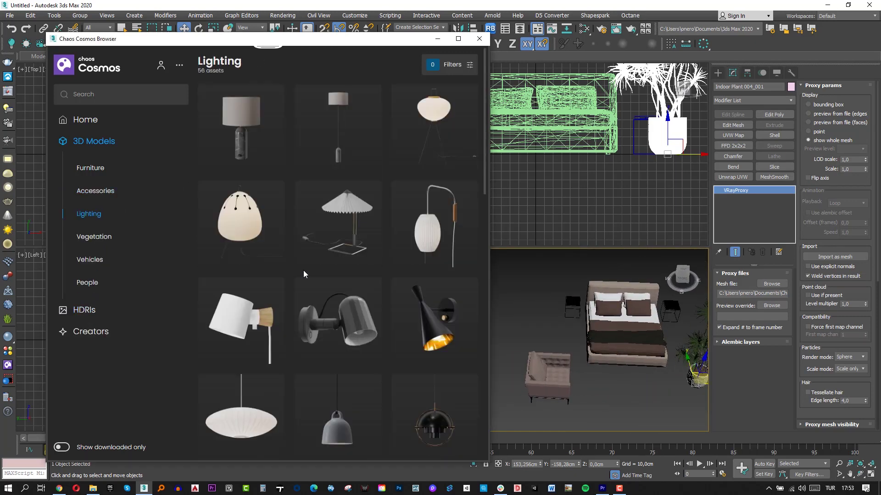
pyautogui.scroll(-4, 304, 273)
pyautogui.scroll(-3, 304, 274)
pyautogui.scroll(3, 306, 270)
pyautogui.scroll(4, 307, 271)
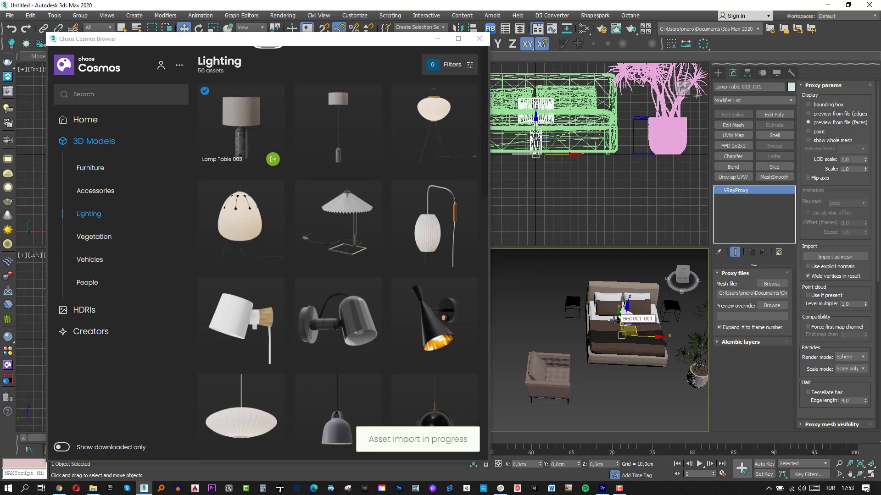
pyautogui.click(438, 38)
pyautogui.keyDown('alt'); pyautogui.moveTo(321, 229); pyautogui.dragTo(207, 220, button='middle'); pyautogui.keyUp('alt')
# - Set the lamp's VRayProxy to Show whole mesh and view it with edged faces
pyautogui.scroll(3, 151, 206)
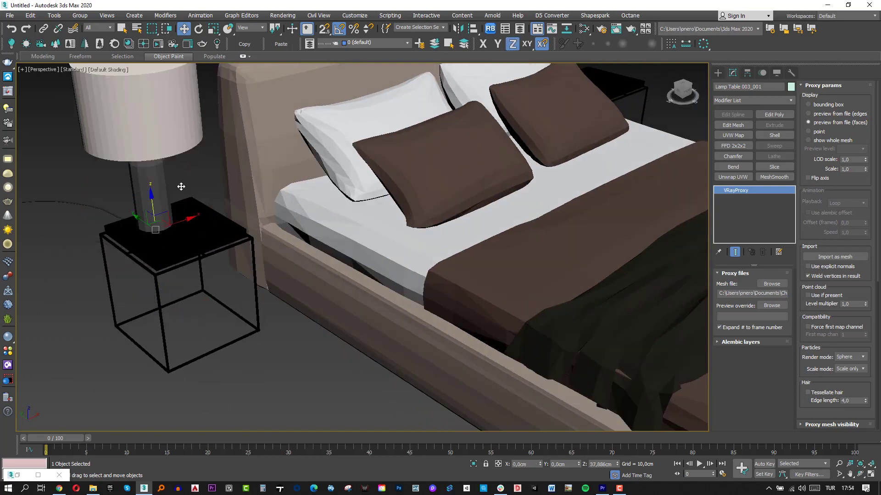
pyautogui.click(843, 143)
pyautogui.keyDown('alt'); pyautogui.moveTo(365, 252); pyautogui.dragTo(482, 272, button='middle'); pyautogui.keyUp('alt')
pyautogui.press('F6')
pyautogui.scroll(3, 482, 271)
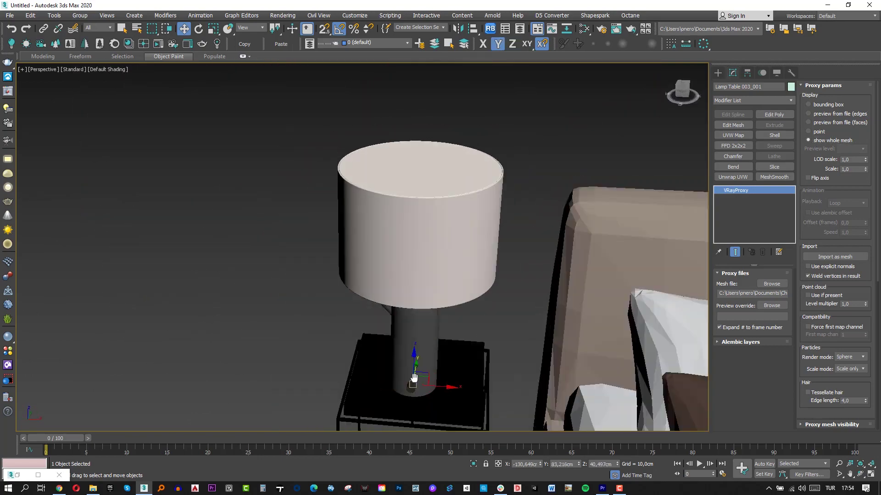
pyautogui.press('F4')
# - Position the lamp on the left nightstand using Y, Z and XY axis constraints
pyautogui.click(486, 316)
pyautogui.press('F7')
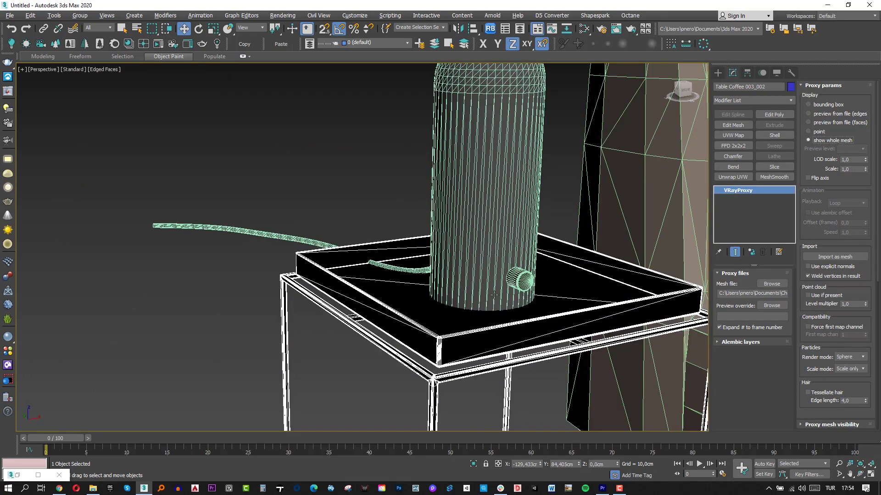
pyautogui.scroll(3, 486, 308)
pyautogui.click(480, 262)
pyautogui.moveTo(465, 238)
pyautogui.keyDown('alt'); pyautogui.mouseDown(button='middle')
pyautogui.moveTo(486, 247)
pyautogui.moveTo(466, 143)
pyautogui.mouseUp(button='middle'); pyautogui.keyUp('alt')
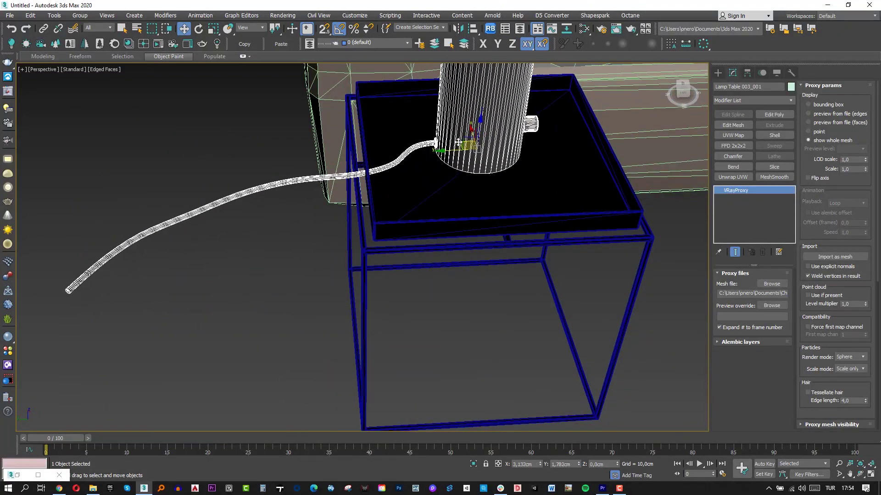
pyautogui.press('F8')
pyautogui.scroll(5, 373, 229)
pyautogui.scroll(-8, 373, 230)
pyautogui.press('F4')
pyautogui.scroll(2, 426, 256)
pyautogui.scroll(-2, 399, 255)
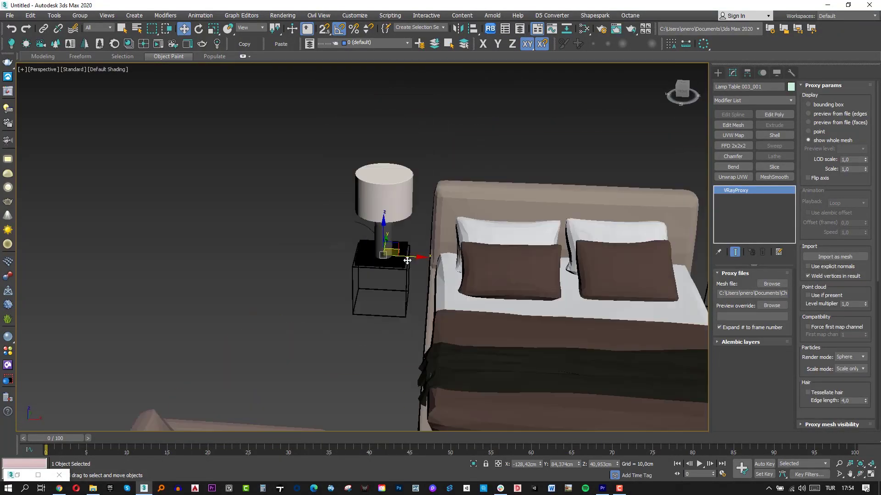
# - Shift-drag a copy of the lamp onto the right nightstand and show polygon statistics
pyautogui.moveTo(399, 255); pyautogui.dragTo(307, 264, button='middle')
pyautogui.keyDown('shift'); pyautogui.moveTo(307, 264); pyautogui.dragTo(657, 282); pyautogui.keyUp('shift')
pyautogui.click(442, 284)
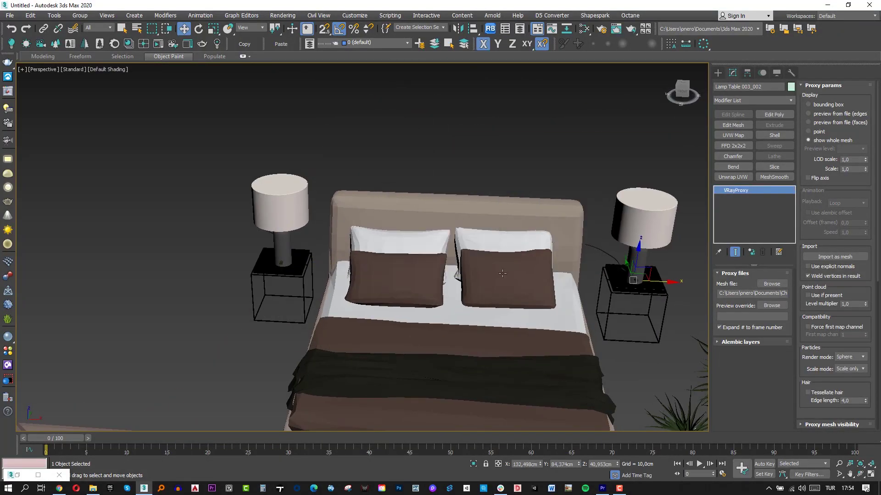
pyautogui.scroll(-2, 527, 202)
pyautogui.press('7')
pyautogui.scroll(-3, 449, 234)
pyautogui.scroll(-2, 367, 275)
pyautogui.click(287, 317)
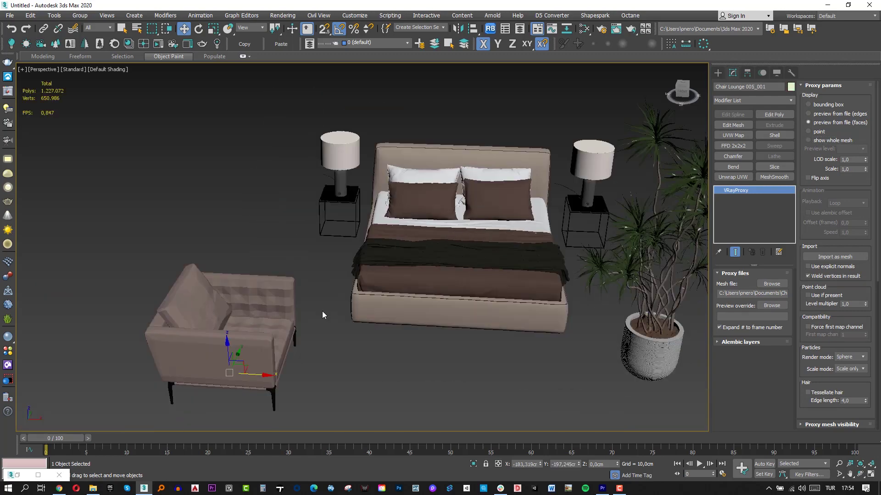
# - Create a Physical camera in Top view aimed at the bed and look through it
pyautogui.press('t')
pyautogui.press('F3')
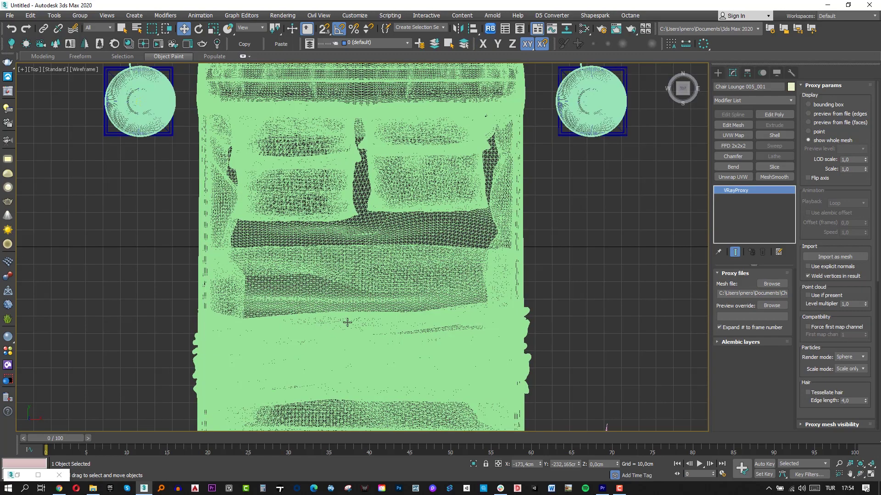
pyautogui.press('z')
pyautogui.click(718, 73)
pyautogui.click(748, 85)
pyautogui.click(734, 128)
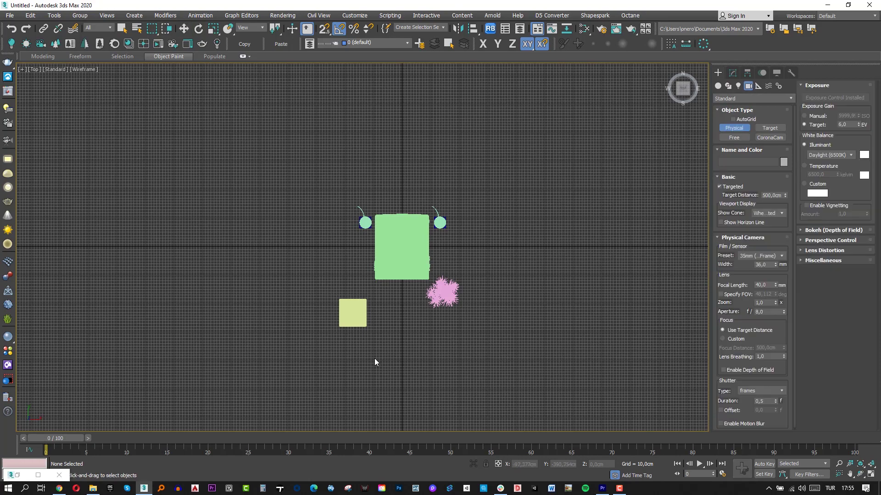
pyautogui.moveTo(402, 386); pyautogui.dragTo(409, 305)
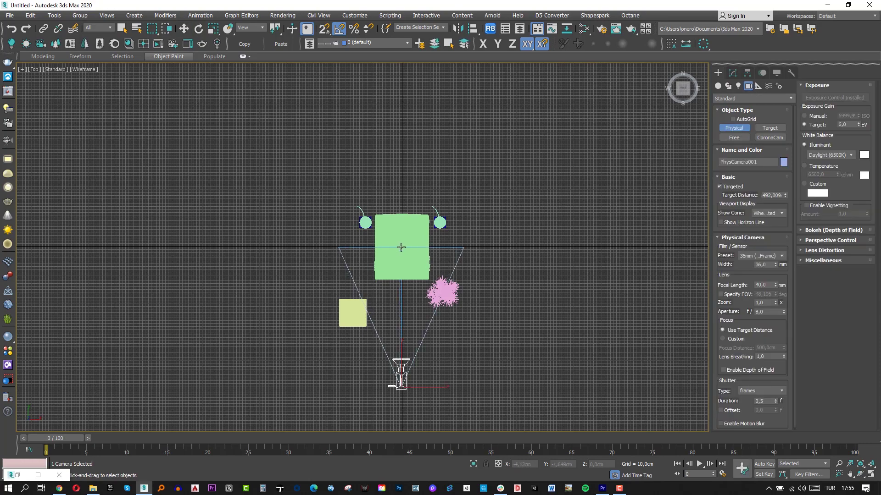
pyautogui.press('c')
pyautogui.press('F3')
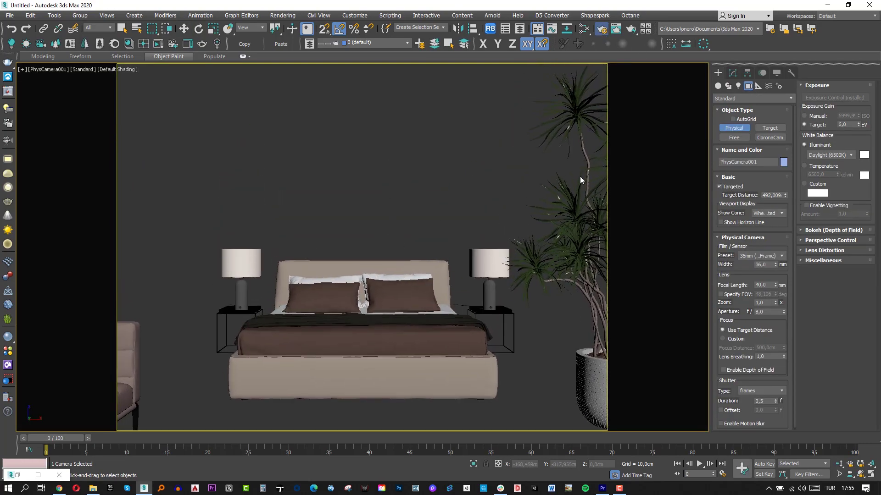
# - Set a 16:9 output size in Render Setup
pyautogui.press('F10')
pyautogui.click(597, 239)
pyautogui.click(592, 344)
pyautogui.click(645, 24)
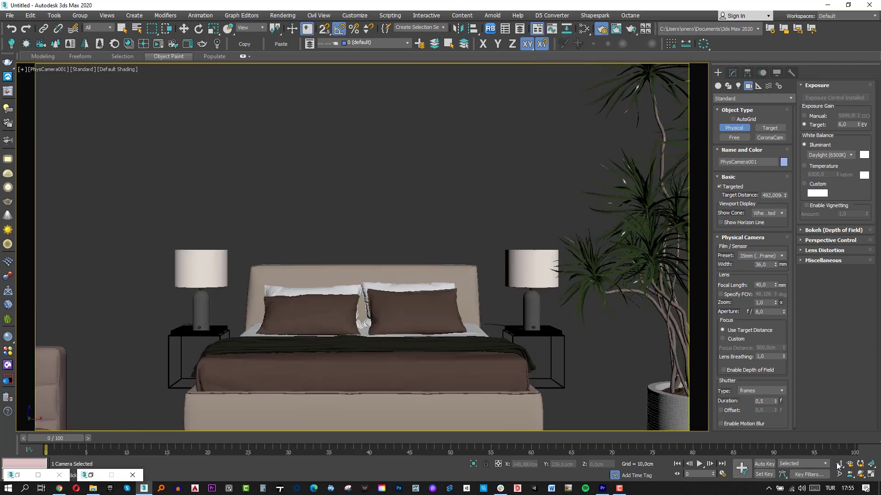
# - Rotate the lounge chair to face the bed
pyautogui.scroll(-3, 428, 308)
pyautogui.click(50, 367)
pyautogui.scroll(-3, 83, 372)
pyautogui.press('e')
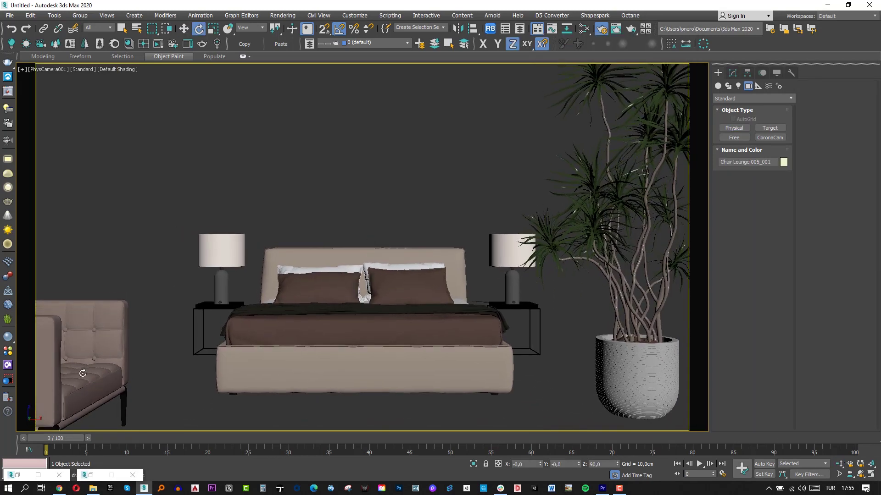
pyautogui.moveTo(83, 373); pyautogui.dragTo(84, 383)
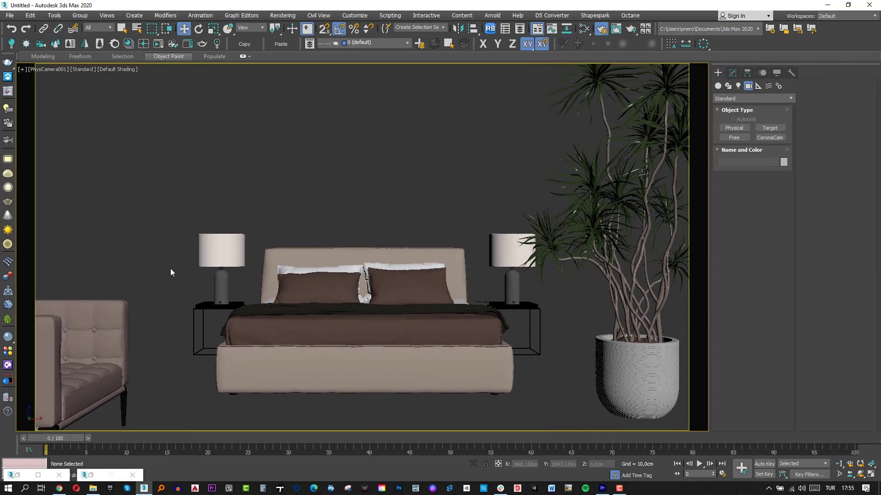
# - Return to Top view, start a Plane, and enable snapping with its settings
pyautogui.press('t')
pyautogui.click(717, 86)
pyautogui.click(769, 166)
pyautogui.rightClick(324, 28)
# - With snapping on, draw a floor plane in Top view that surrounds all the furniture
pyautogui.click(504, 182)
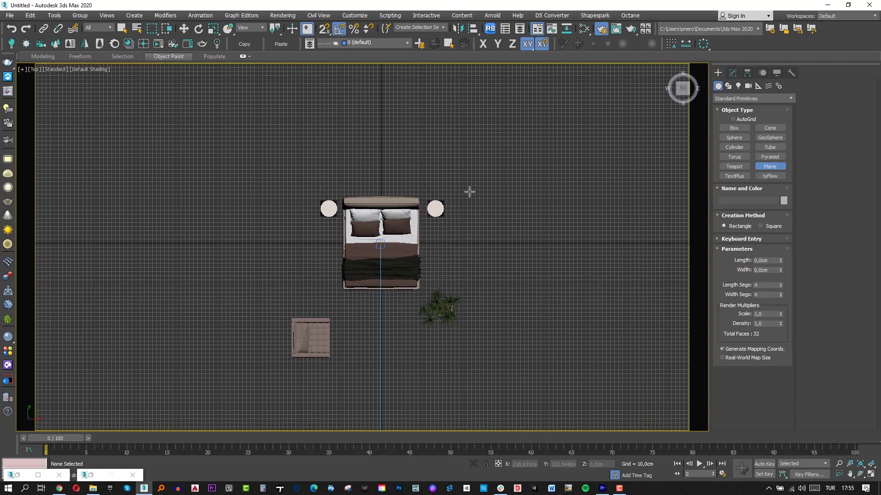
pyautogui.press('s')
pyautogui.moveTo(469, 192); pyautogui.dragTo(288, 422)
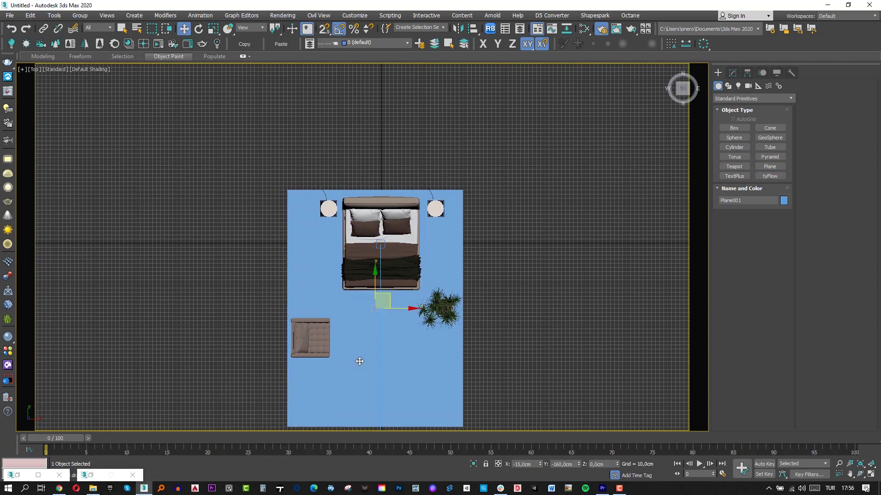
pyautogui.moveTo(336, 336); pyautogui.dragTo(349, 323, button='middle')
# - Start a Line shape from the floor's bottom-right corner to its top-right corner
pyautogui.click(728, 86)
pyautogui.click(734, 135)
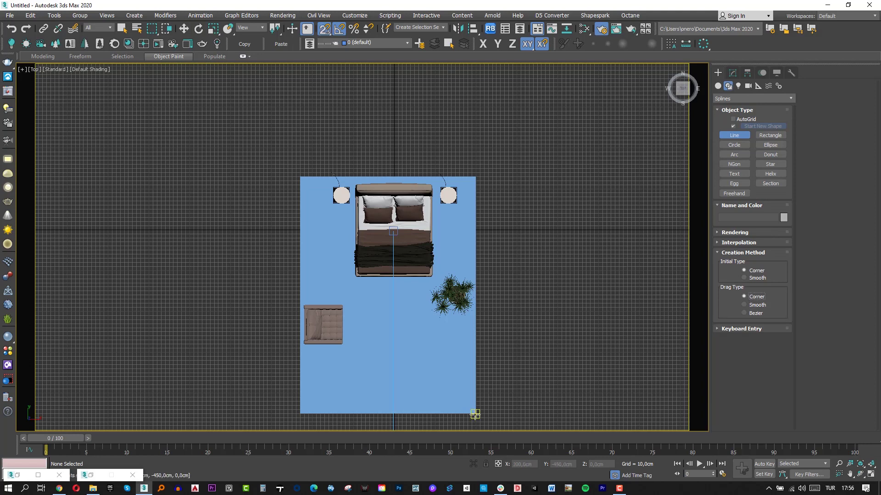
pyautogui.click(475, 414)
pyautogui.click(476, 177)
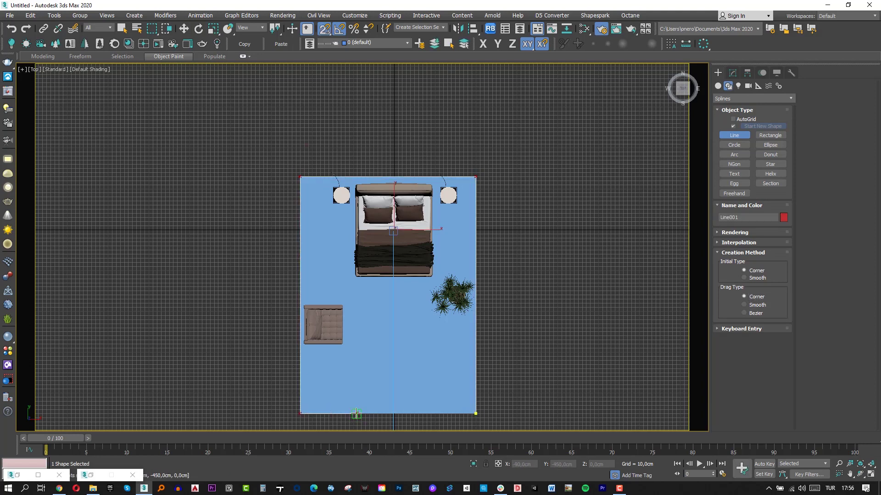
# - Add an Extrude modifier of 300 to the line outline to raise the walls
pyautogui.press('p')
pyautogui.click(733, 73)
pyautogui.click(754, 100)
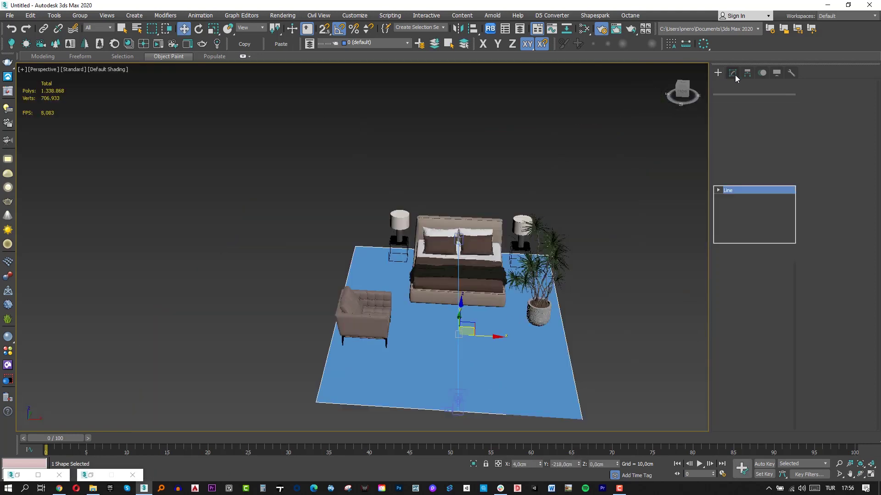
pyautogui.click(825, 176)
pyautogui.write('300')
pyautogui.press('Return')
pyautogui.moveTo(559, 151)
pyautogui.keyDown('alt'); pyautogui.mouseDown(button='middle')
pyautogui.moveTo(570, 252)
pyautogui.moveTo(546, 199)
pyautogui.moveTo(592, 231)
pyautogui.mouseUp(button='middle'); pyautogui.keyUp('alt')
# - Add Edit Poly to the walls and connect the selected wall edges with a new edge
pyautogui.click(774, 114)
pyautogui.press('2')
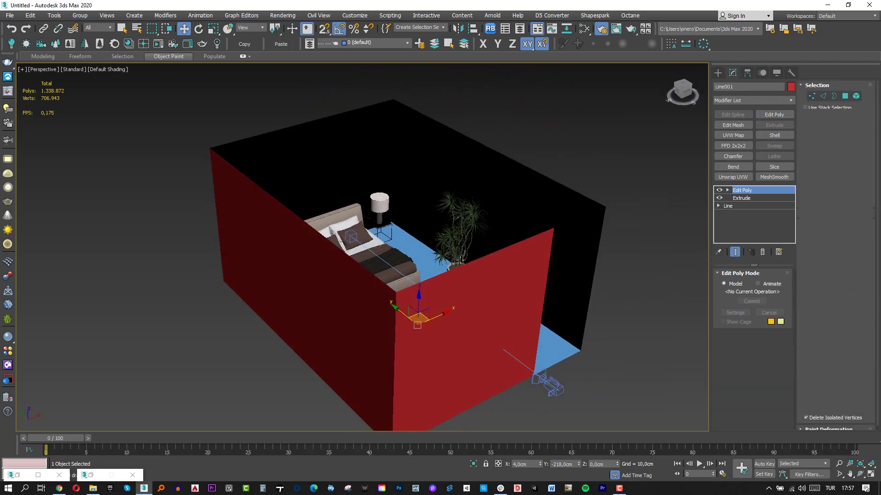
pyautogui.keyDown('alt'); pyautogui.moveTo(505, 197); pyautogui.dragTo(452, 92, button='middle'); pyautogui.keyUp('alt')
pyautogui.click(865, 278)
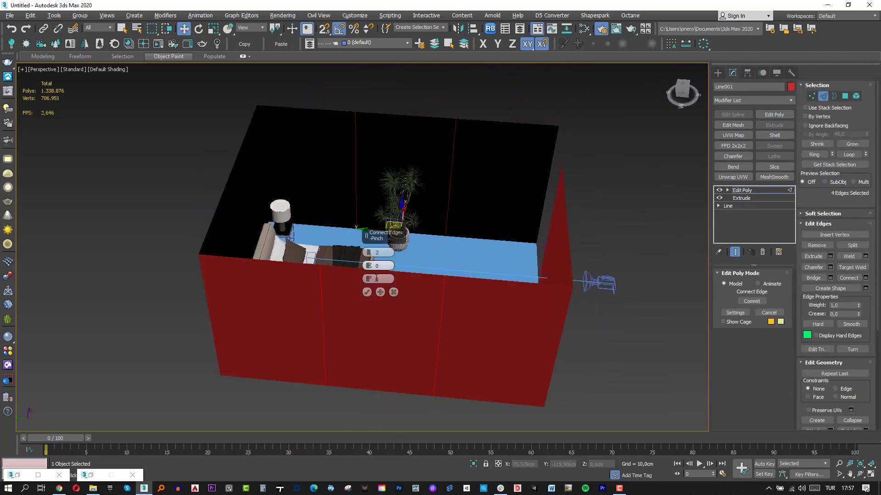
pyautogui.moveTo(355, 304)
pyautogui.keyDown('alt'); pyautogui.mouseDown(button='middle')
pyautogui.moveTo(435, 323)
pyautogui.moveTo(617, 213)
pyautogui.moveTo(439, 245)
pyautogui.moveTo(406, 261)
pyautogui.mouseUp(button='middle'); pyautogui.keyUp('alt')
pyautogui.click(367, 292)
pyautogui.write('250')
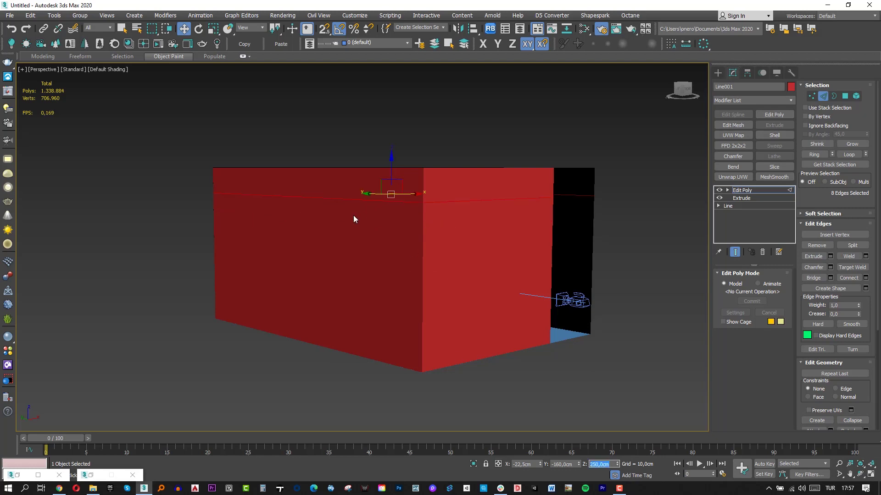
# - Reselect the red walls at object level and add a Shell modifier for thickness
pyautogui.keyDown('alt'); pyautogui.moveTo(353, 216); pyautogui.dragTo(434, 298, button='middle'); pyautogui.keyUp('alt')
pyautogui.press('F4')
pyautogui.click(634, 246)
pyautogui.moveTo(634, 250)
pyautogui.keyDown('alt'); pyautogui.mouseDown(button='middle')
pyautogui.moveTo(413, 276)
pyautogui.moveTo(321, 230)
pyautogui.mouseUp(button='middle'); pyautogui.keyUp('alt')
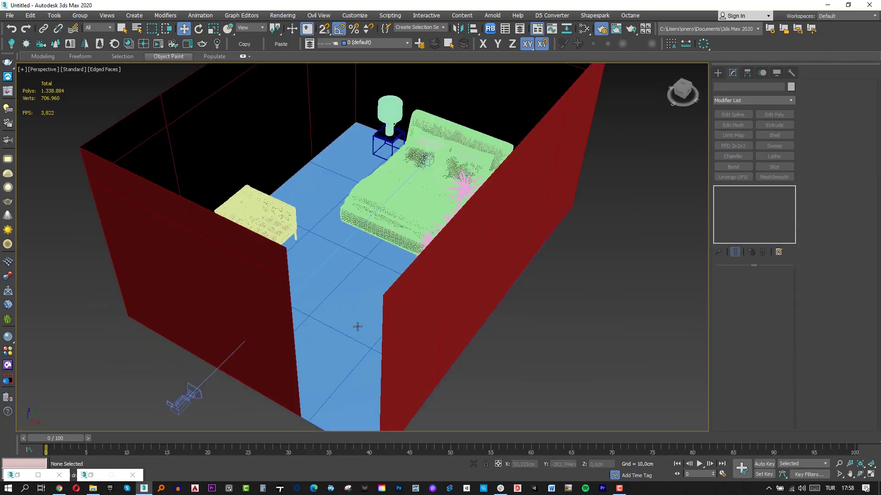
pyautogui.scroll(5, 238, 216)
pyautogui.click(238, 216)
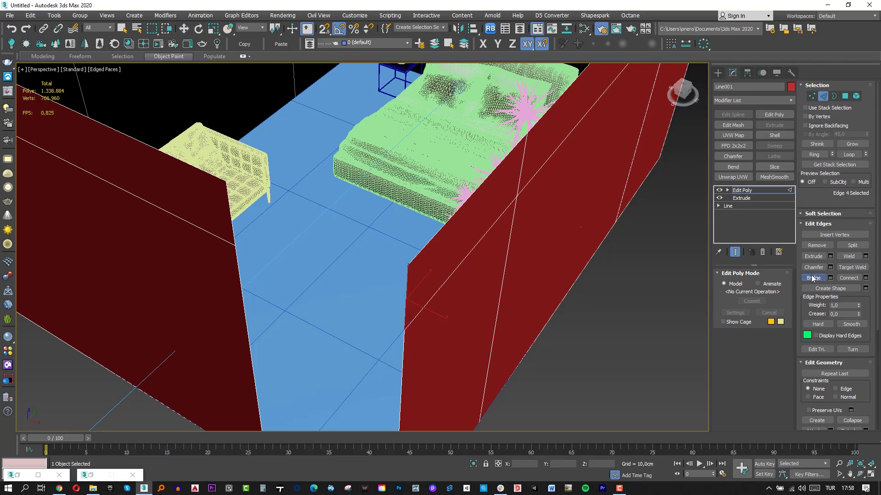
pyautogui.click(763, 192)
pyautogui.press('z')
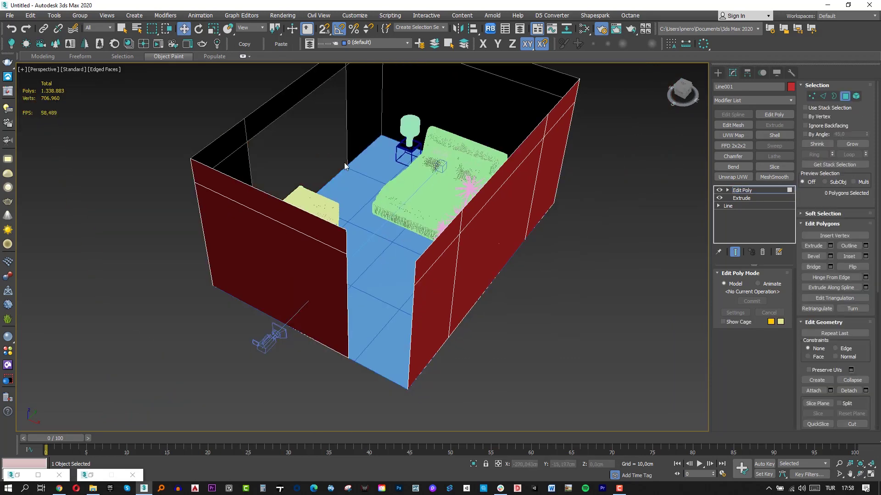
pyautogui.click(773, 135)
pyautogui.scroll(-5, 729, 390)
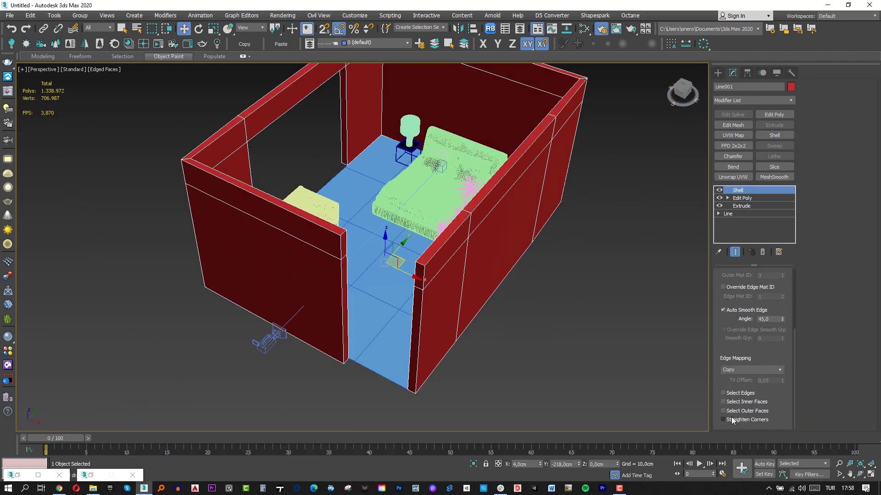
pyautogui.keyDown('alt'); pyautogui.moveTo(505, 344); pyautogui.dragTo(414, 251, button='middle'); pyautogui.keyUp('alt')
# - Add another Edit Poly and extrude the two wall-end polygons by 15 cm
pyautogui.click(773, 114)
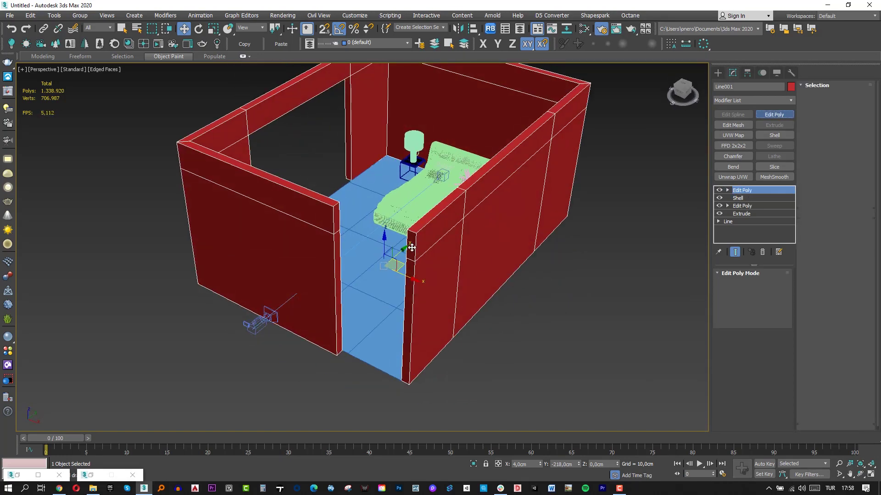
pyautogui.press('4')
pyautogui.click(405, 311)
pyautogui.click(830, 246)
pyautogui.click(367, 279)
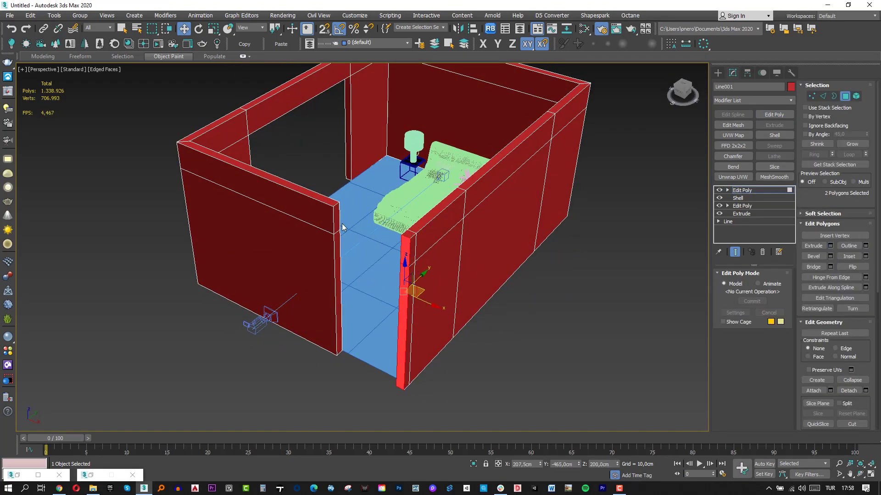
pyautogui.press('6')
pyautogui.keyDown('alt'); pyautogui.moveTo(340, 224); pyautogui.dragTo(458, 238, button='middle'); pyautogui.keyUp('alt')
pyautogui.scroll(5, 588, 241)
# - Orbit around the room to a lower three-quarter view
pyautogui.scroll(-5, 587, 236)
pyautogui.keyDown('alt'); pyautogui.moveTo(587, 235); pyautogui.dragTo(550, 207, button='middle'); pyautogui.keyUp('alt')
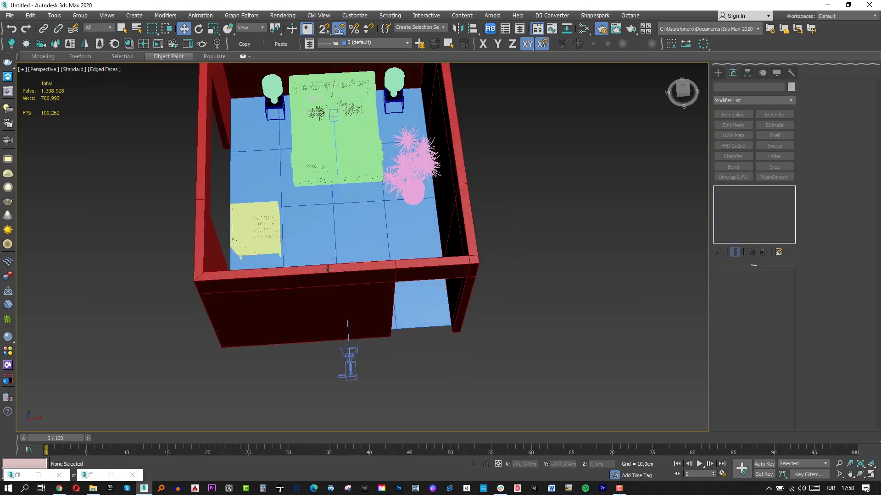
pyautogui.click(312, 230)
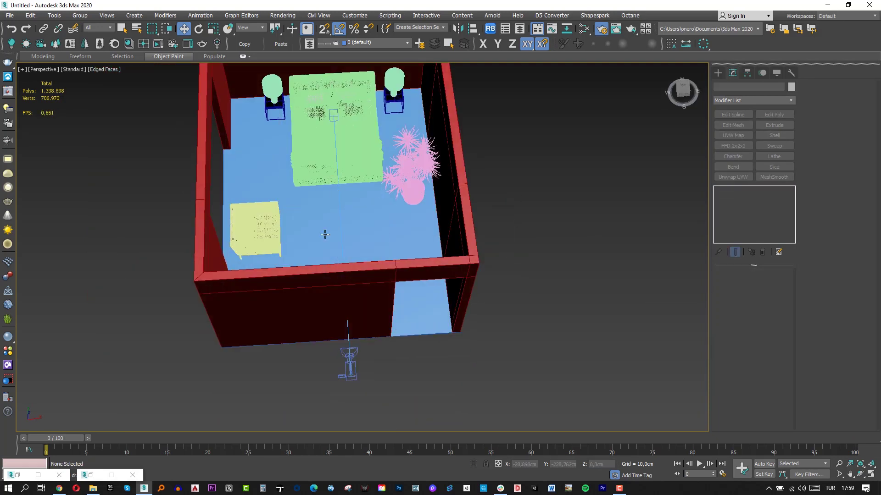
pyautogui.keyDown('alt'); pyautogui.moveTo(324, 234); pyautogui.dragTo(275, 234, button='middle'); pyautogui.keyUp('alt')
pyautogui.click(275, 233)
# - View through PhysCamera001 and enable its clipping planes with Near at 200 cm
pyautogui.press('c')
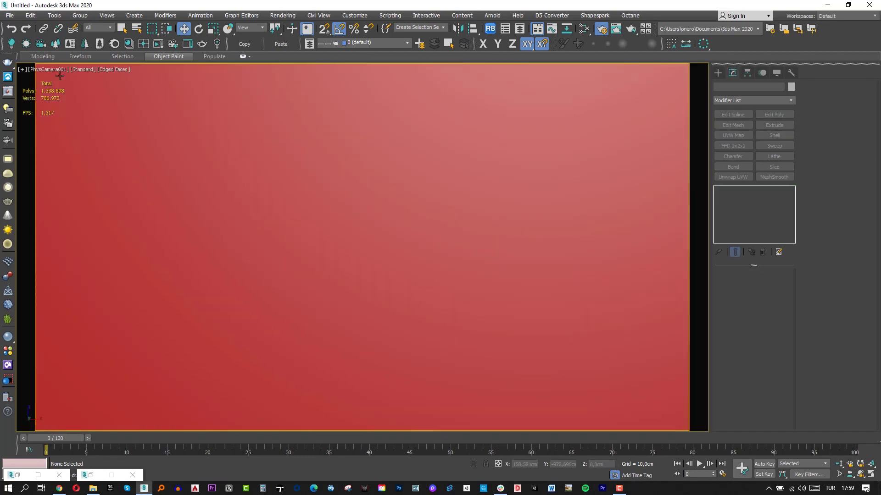
pyautogui.click(46, 69)
pyautogui.click(78, 241)
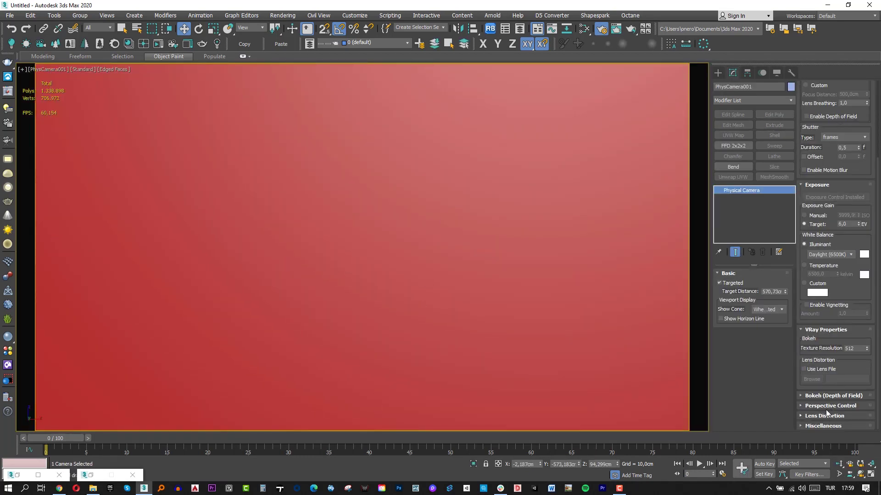
pyautogui.click(825, 410)
pyautogui.click(822, 417)
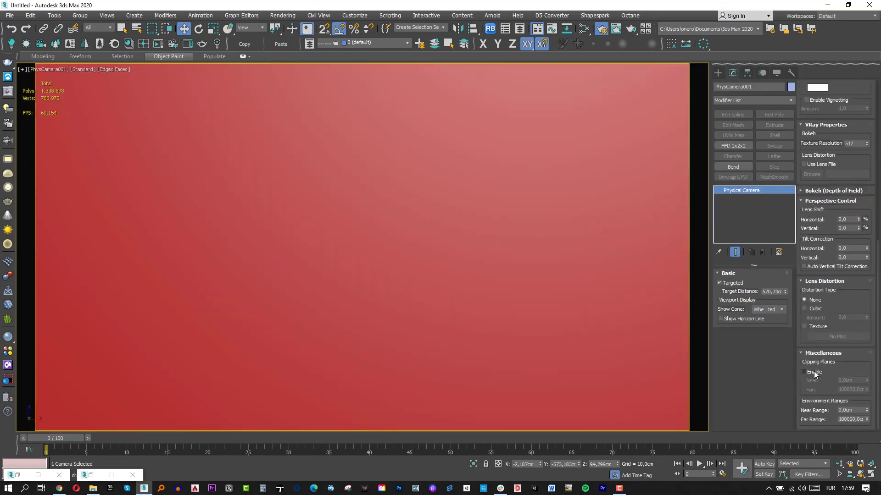
pyautogui.click(814, 373)
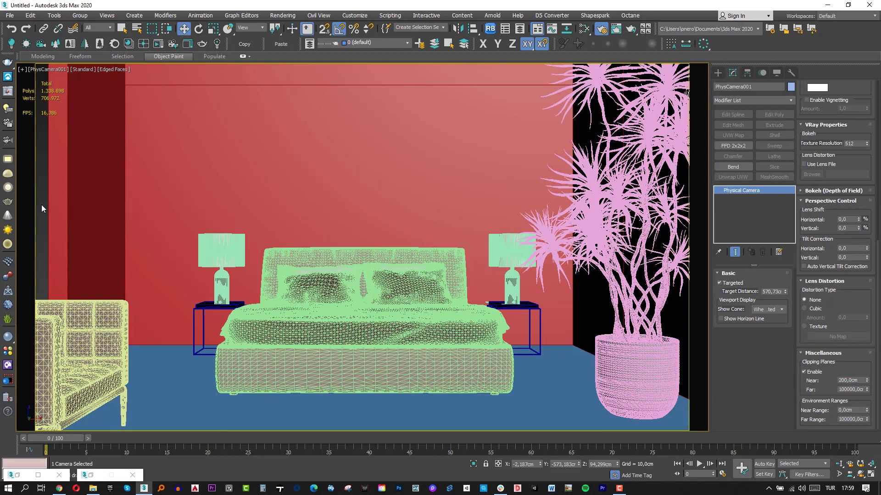
# - Switch to Default Shading, set the camera lens to 33 mm, and move the plant closer
pyautogui.click(42, 208)
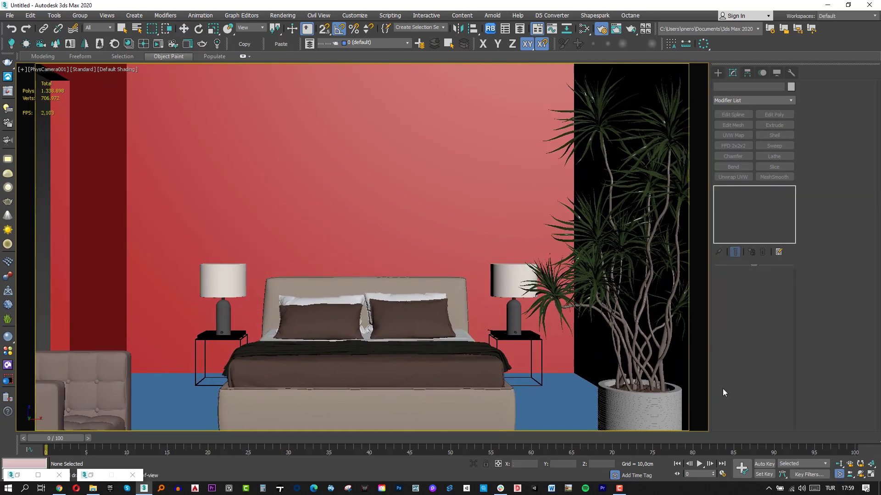
pyautogui.rightClick(204, 252)
pyautogui.click(128, 245)
pyautogui.moveTo(859, 132); pyautogui.dragTo(860, 136)
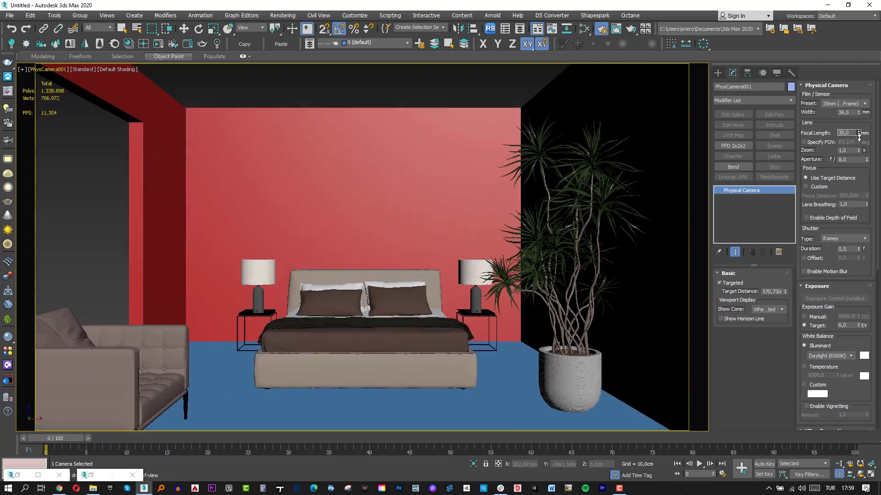
pyautogui.press('w')
pyautogui.click(579, 429)
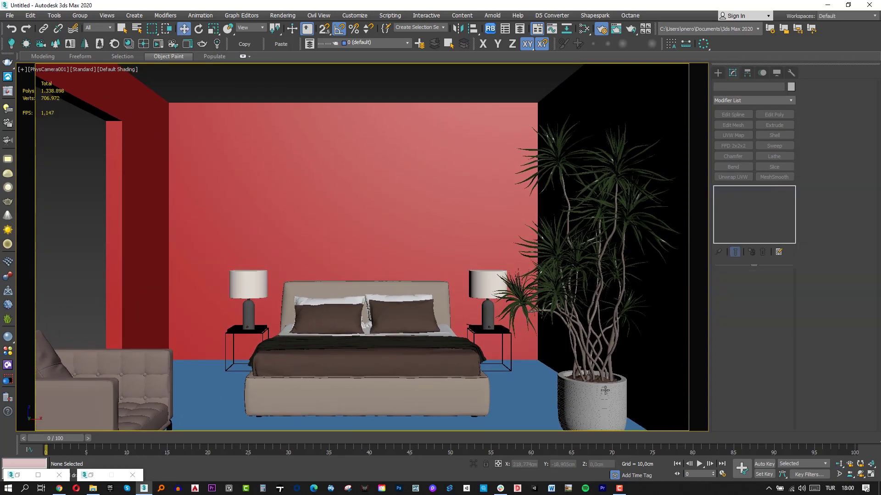
pyautogui.moveTo(579, 429); pyautogui.dragTo(491, 460)
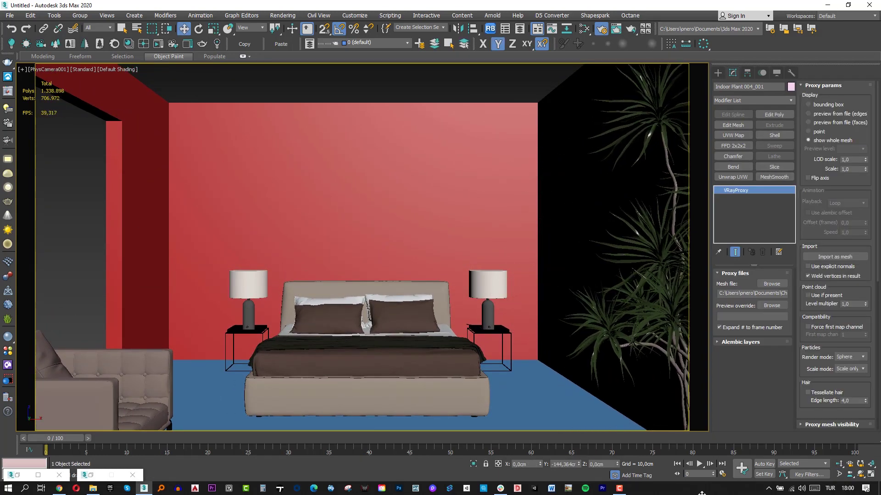
# - Move the wall edge band along the wall height with snaps in Left view
pyautogui.click(392, 200)
pyautogui.press('f')
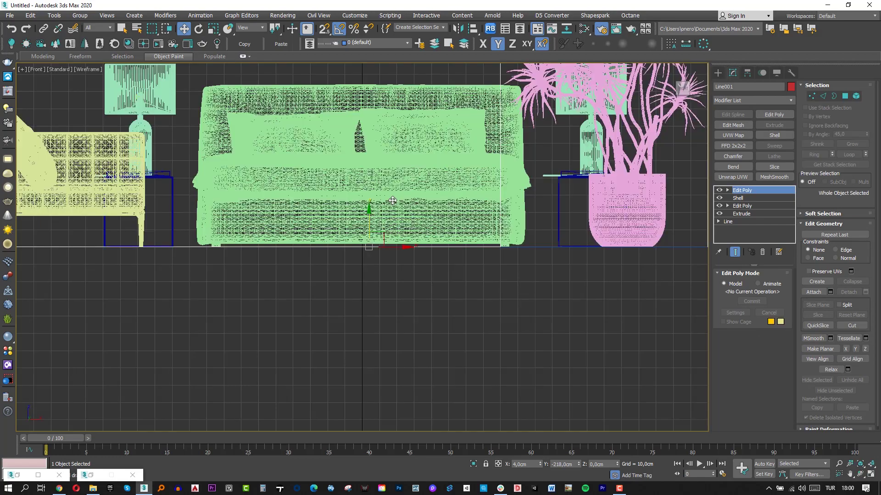
pyautogui.press('z')
pyautogui.press('2')
pyautogui.press('l')
pyautogui.scroll(-8, 336, 315)
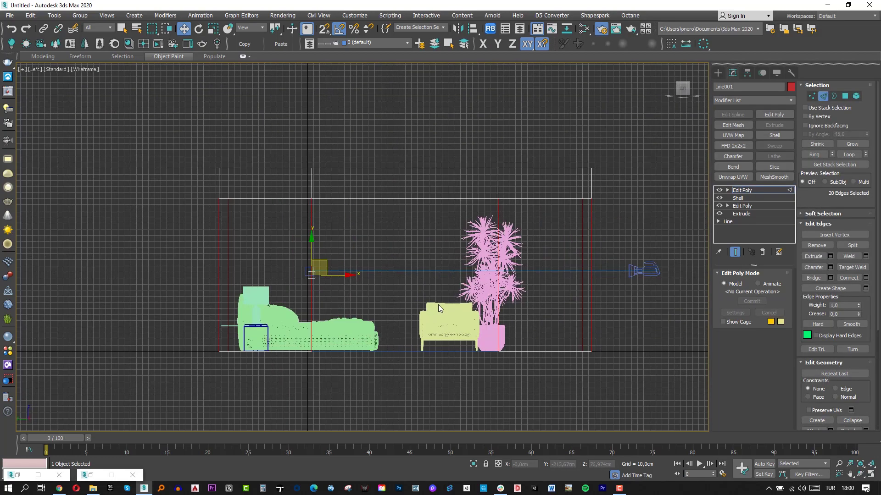
pyautogui.rightClick(325, 29)
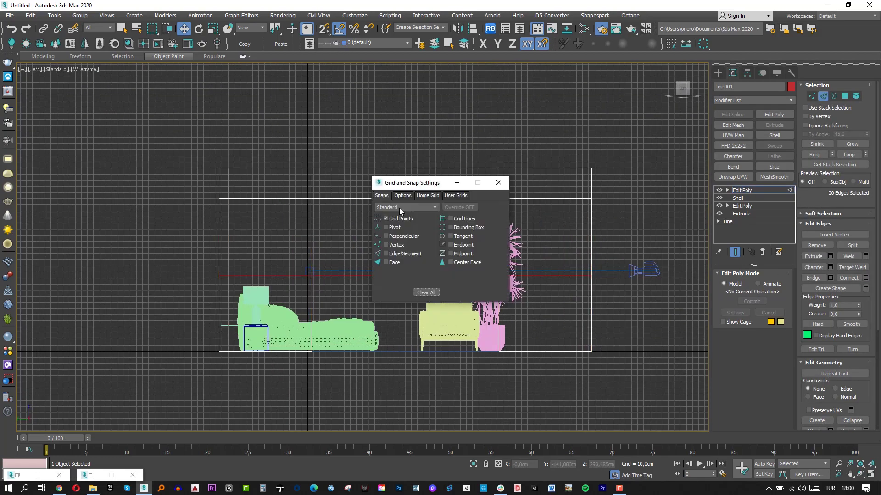
pyautogui.click(506, 168)
pyautogui.moveTo(392, 275); pyautogui.dragTo(591, 284)
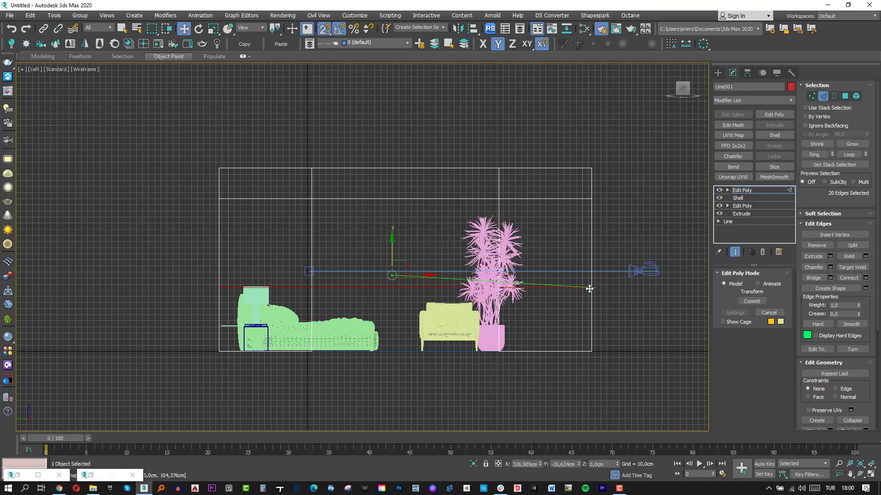
# - Leave edge editing, turn snapping off in the camera view, and check exact move values
pyautogui.press('2')
pyautogui.press('c')
pyautogui.press('s')
pyautogui.press('2')
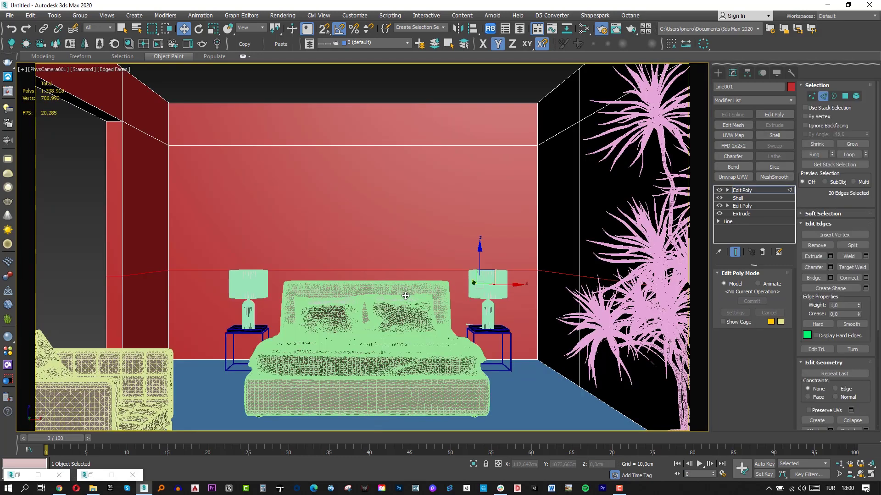
pyautogui.rightClick(183, 30)
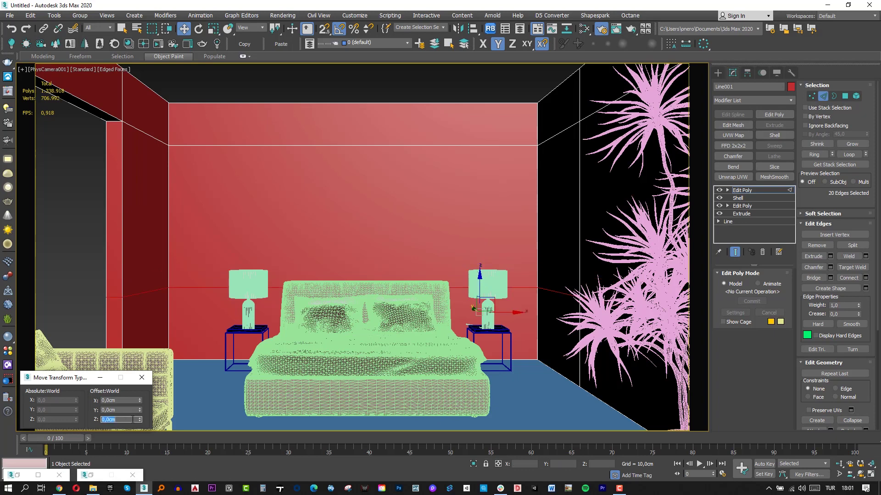
pyautogui.click(145, 378)
# - Align a floor-plane copy to the wall tops as a 300 cm ceiling, then open Slate Material Editor
pyautogui.click(344, 411)
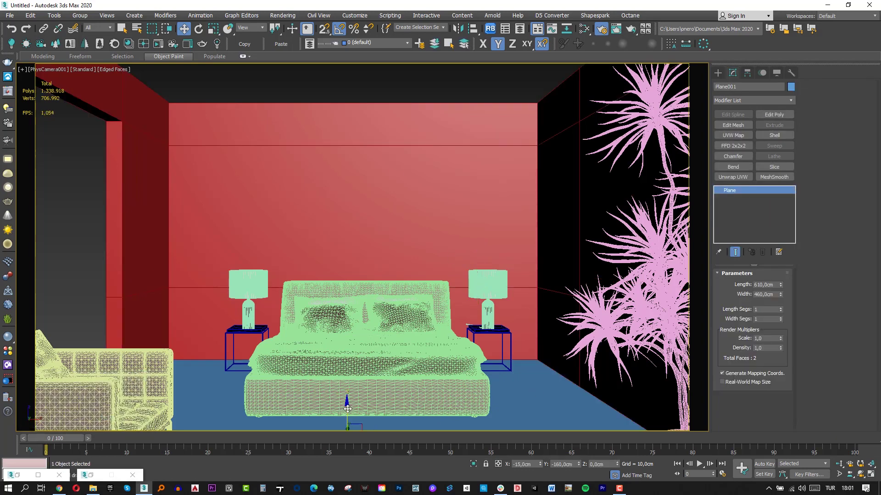
pyautogui.hotkey('alt', 'a')
pyautogui.click(474, 146)
pyautogui.click(442, 317)
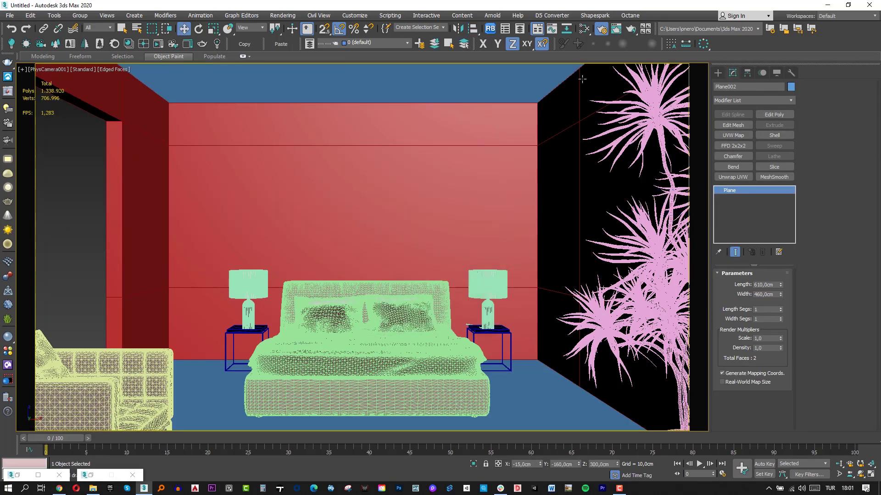
pyautogui.click(585, 30)
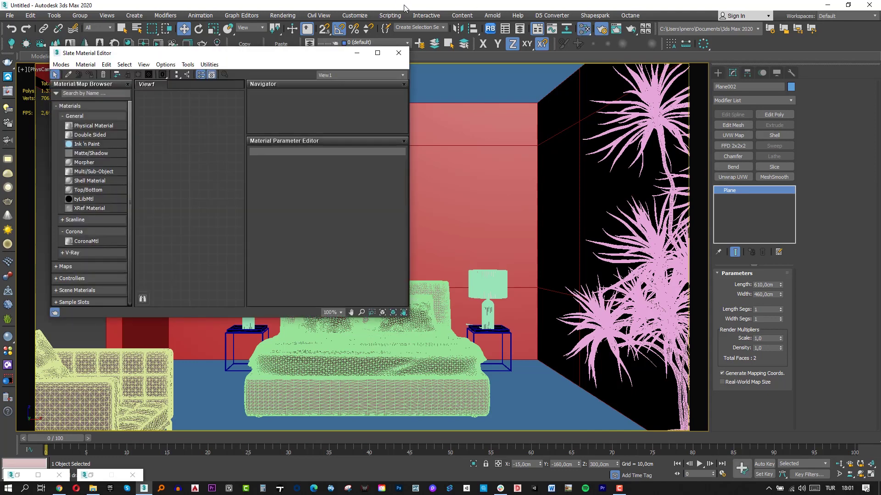
# - Give Material #65 a light grey reflection colour
pyautogui.moveTo(230, 53); pyautogui.dragTo(610, 44)
pyautogui.rightClick(553, 120)
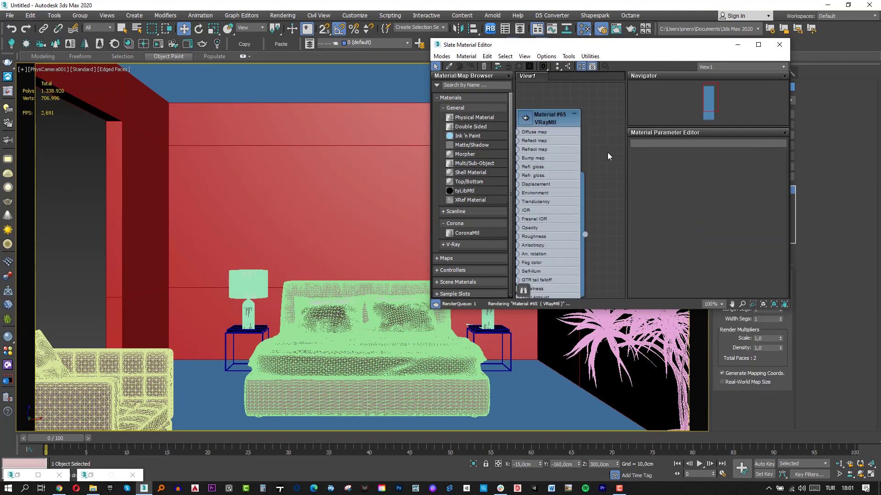
pyautogui.scroll(-1, 611, 156)
pyautogui.press('F3')
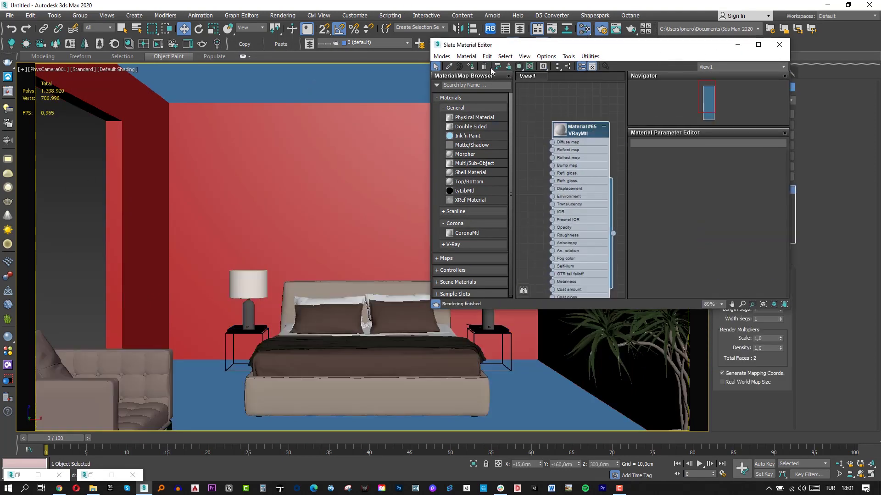
pyautogui.doubleClick(559, 131)
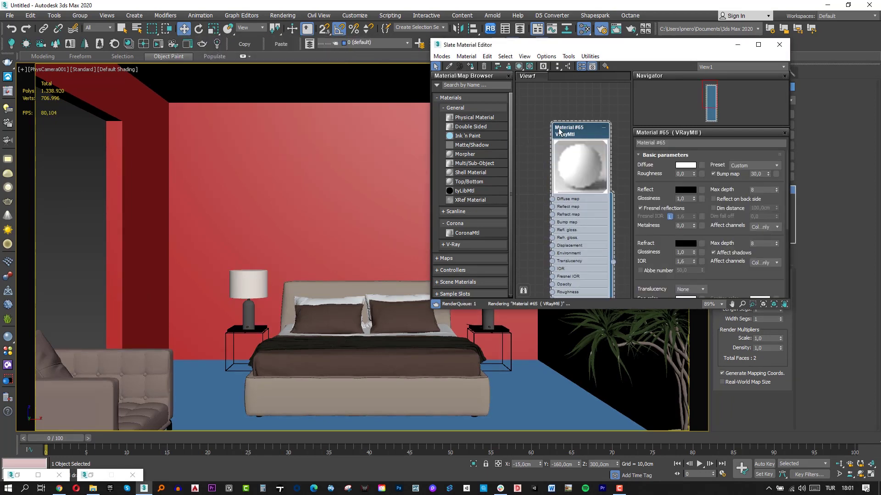
pyautogui.moveTo(685, 165); pyautogui.dragTo(685, 189)
pyautogui.write('0,7')
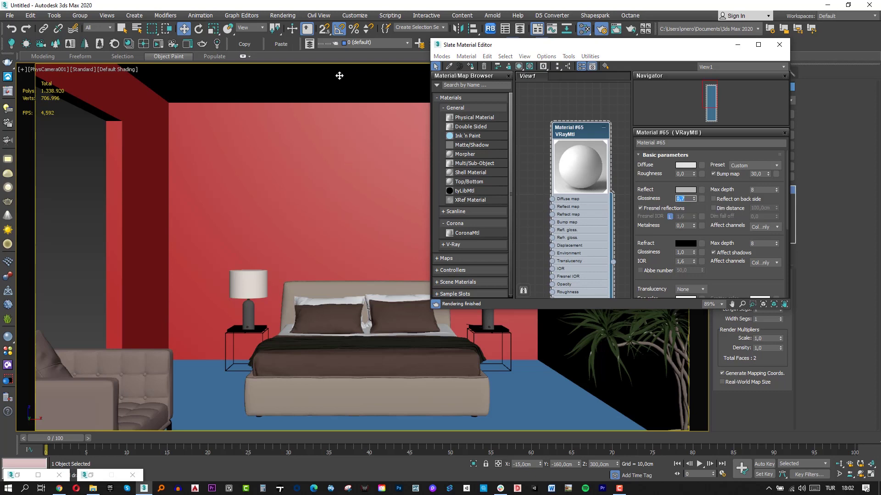
# - Create a 2-slot Multi/Sub-Object material with Material #65 in the first slot
pyautogui.click(573, 100)
pyautogui.scroll(-3, 581, 183)
pyautogui.click(475, 84)
pyautogui.write('mult')
pyautogui.moveTo(461, 96); pyautogui.dragTo(616, 181)
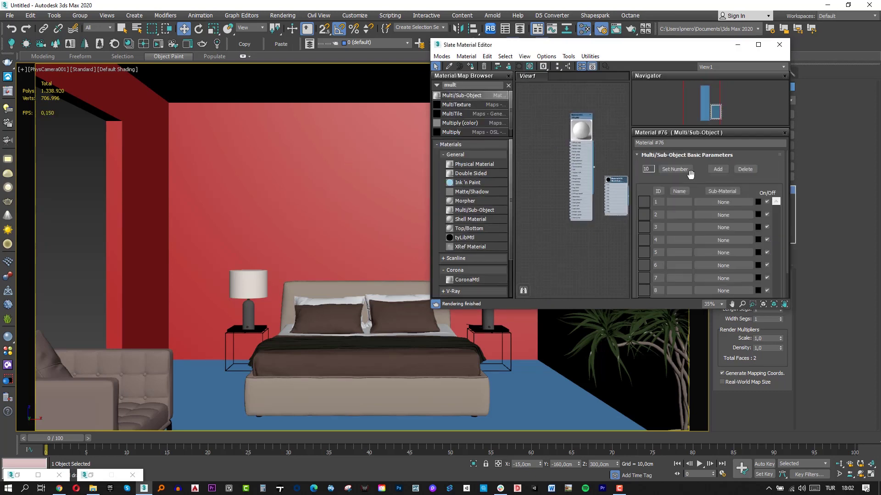
pyautogui.click(674, 169)
pyautogui.write('2')
pyautogui.press('Return')
pyautogui.scroll(3, 610, 179)
pyautogui.moveTo(568, 140); pyautogui.dragTo(588, 171)
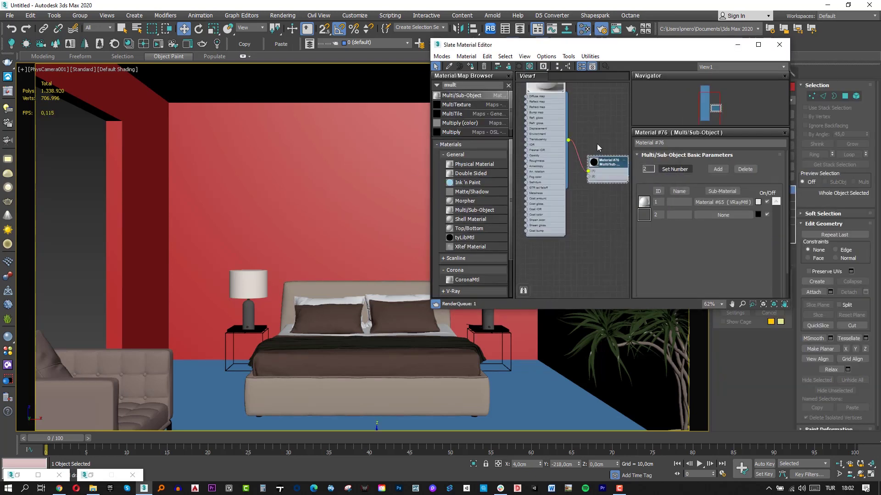
# - Add a new V-Ray material #77 with a near-black diffuse colour
pyautogui.scroll(-2, 592, 169)
pyautogui.keyDown('shift'); pyautogui.moveTo(565, 99); pyautogui.dragTo(595, 230); pyautogui.keyUp('shift')
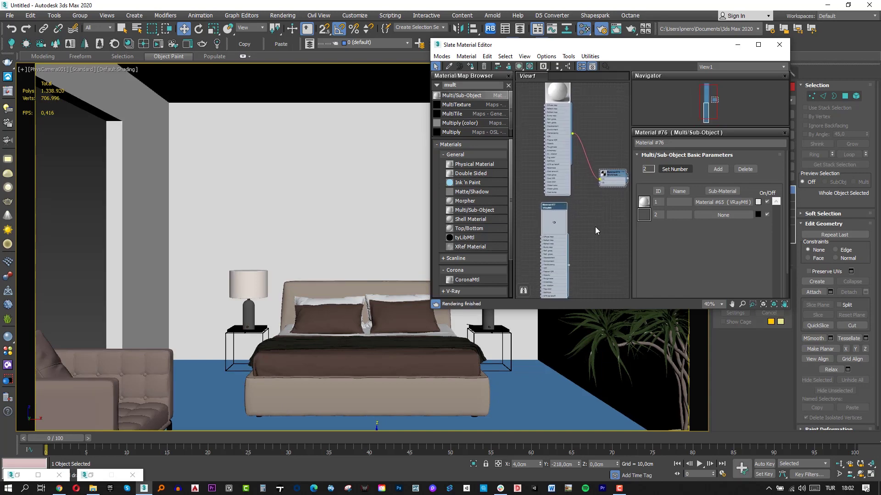
pyautogui.doubleClick(549, 212)
pyautogui.click(685, 165)
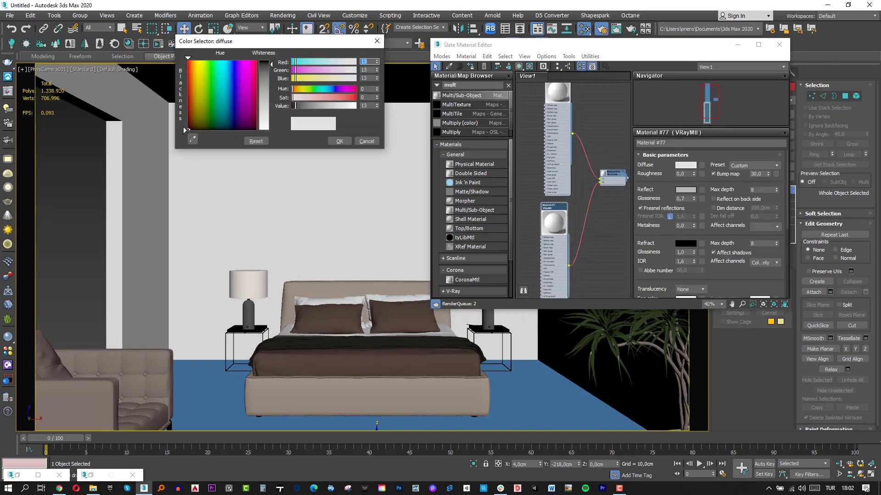
pyautogui.write('5')
pyautogui.click(339, 141)
pyautogui.click(737, 44)
# - Select the lower wall polygons and assign them Material ID 2
pyautogui.press('4')
pyautogui.click(559, 321)
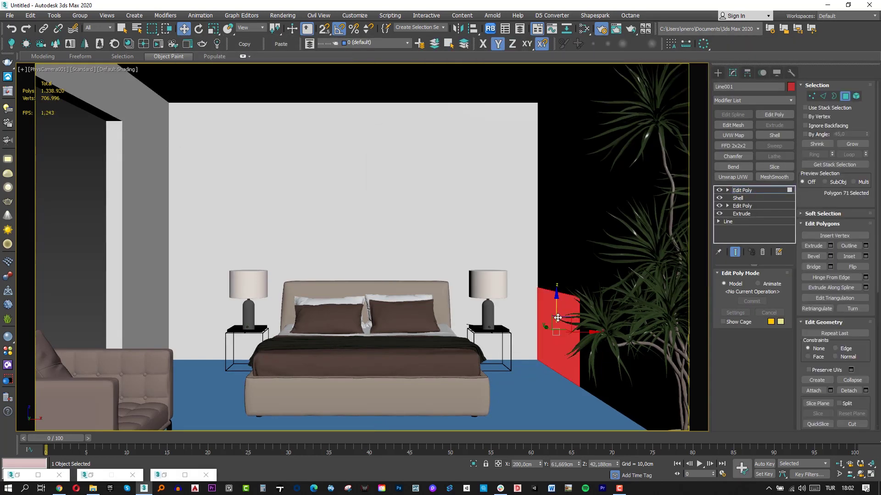
pyautogui.keyDown('ctrl'); pyautogui.click(509, 303); pyautogui.keyUp('ctrl')
pyautogui.keyDown('ctrl'); pyautogui.click(142, 321); pyautogui.keyUp('ctrl')
pyautogui.keyDown('ctrl'); pyautogui.click(612, 393); pyautogui.keyUp('ctrl')
pyautogui.scroll(-10, 769, 374)
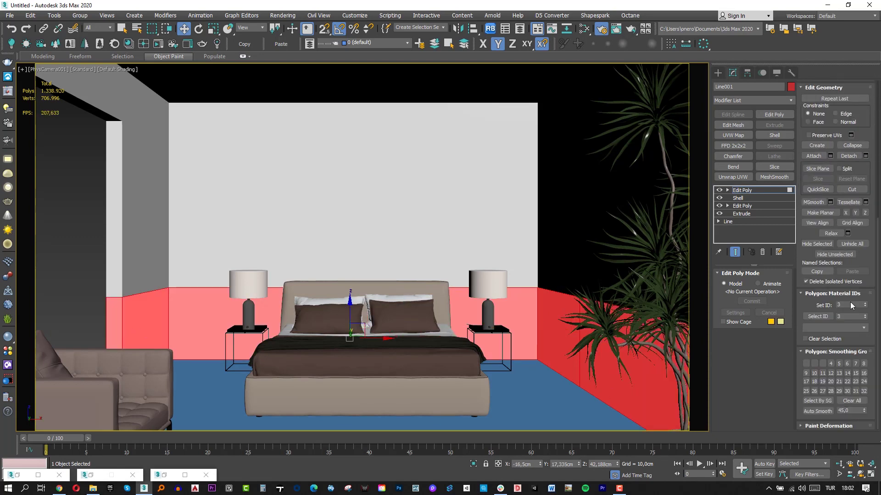
pyautogui.click(851, 304)
pyautogui.write('2')
pyautogui.press('Return')
# - Exit polygon editing, select the floor plane, and open the V-Ray Material Library
pyautogui.click(281, 153)
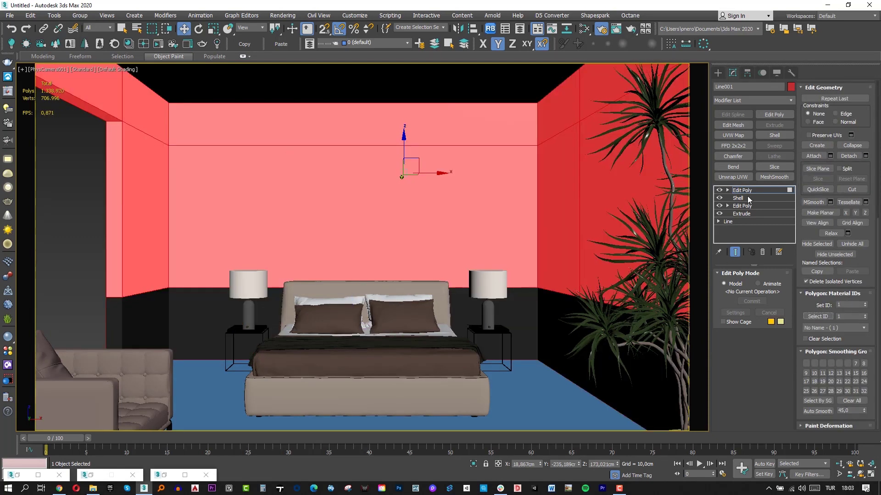
pyautogui.click(73, 178)
pyautogui.click(533, 391)
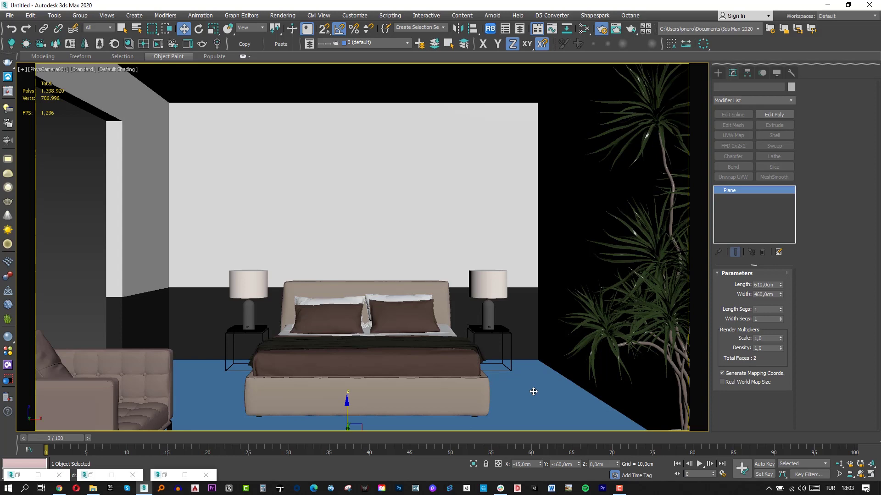
pyautogui.click(10, 352)
# - Apply a parquet flooring material from Wood & Laminate to the floor
pyautogui.click(215, 246)
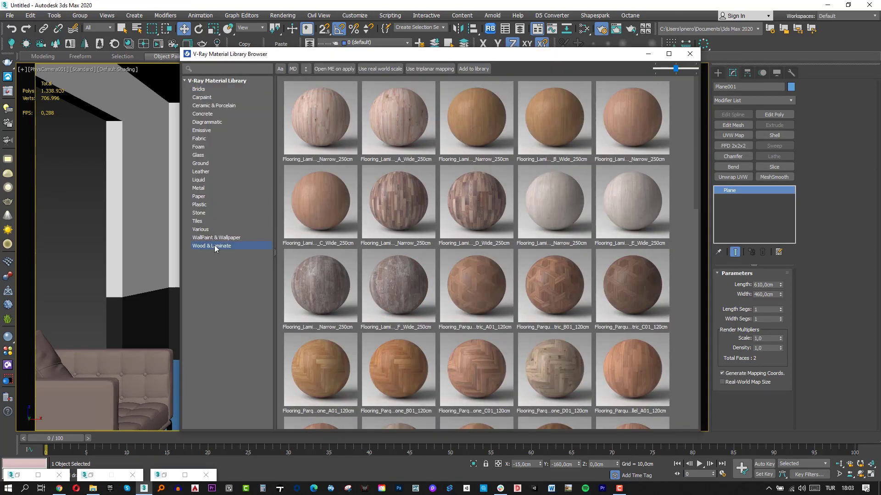
pyautogui.rightClick(373, 334)
pyautogui.click(413, 367)
pyautogui.click(689, 53)
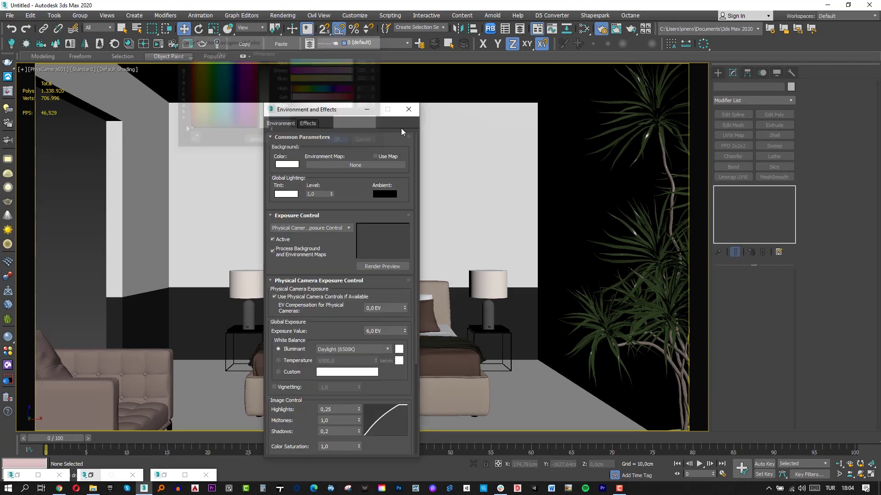
# - Render the scene in V-Ray and add an Exposure correction set to 1.0
pyautogui.click(573, 113)
pyautogui.hotkey('shift', 'q')
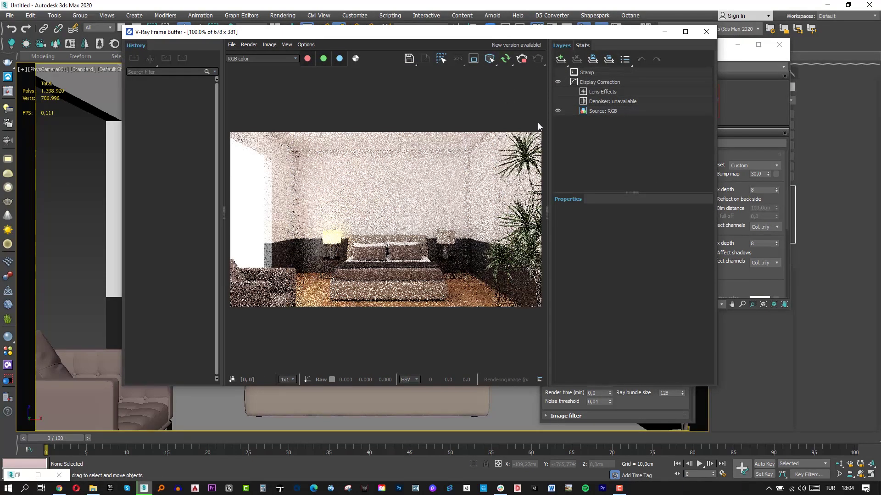
pyautogui.click(560, 59)
pyautogui.click(578, 114)
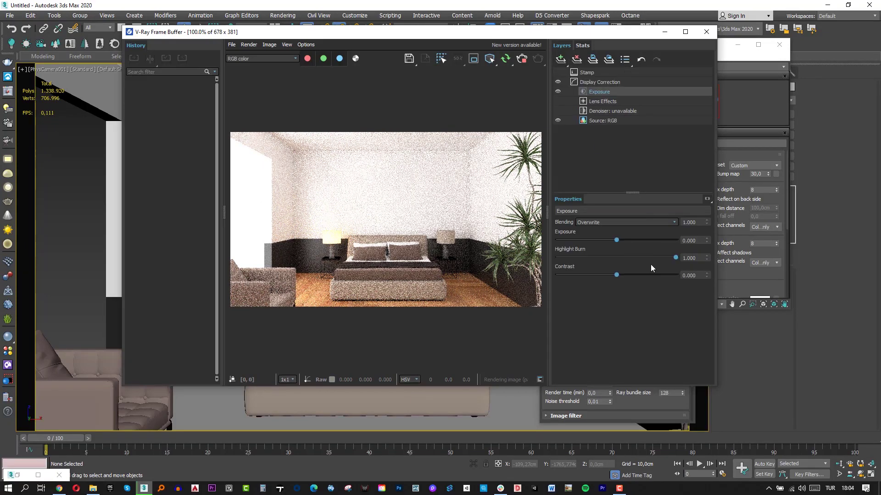
pyautogui.moveTo(617, 240); pyautogui.dragTo(626, 241)
pyautogui.doubleClick(690, 241)
pyautogui.write('1')
pyautogui.press('Return')
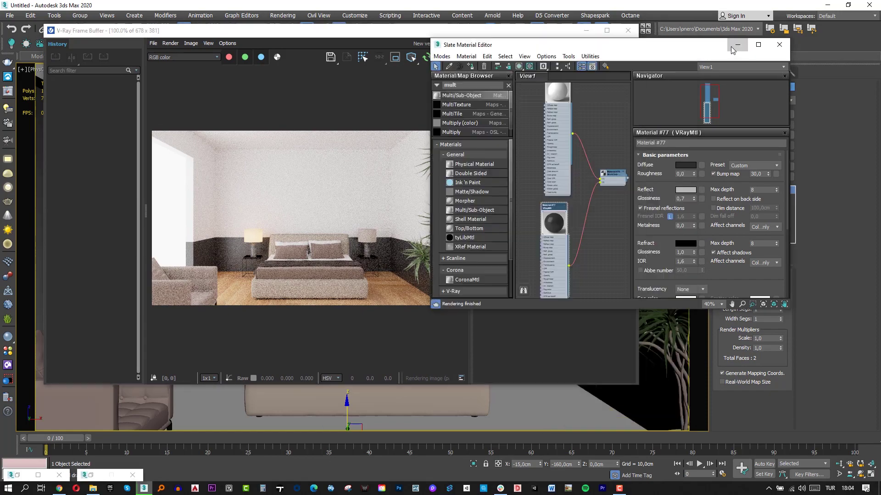
# - Add a Colour Balance layer and a 100 cm UVW Map to the floor, then return to Top view
pyautogui.click(733, 135)
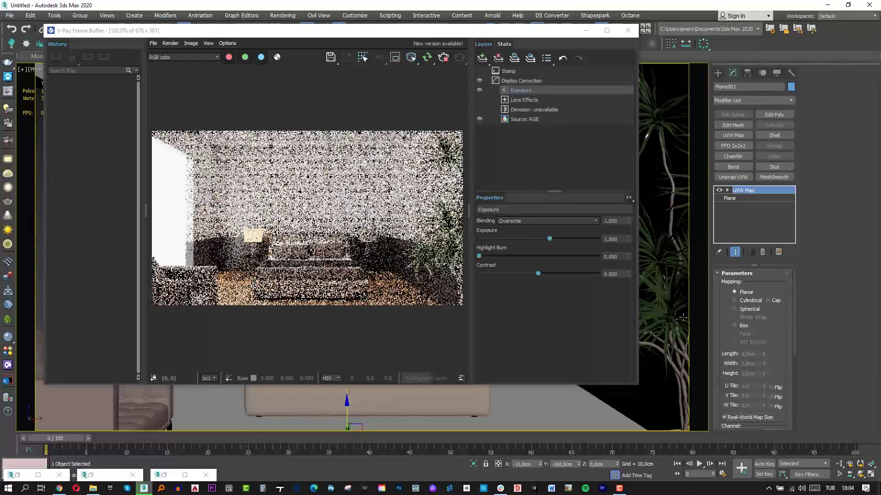
pyautogui.click(482, 58)
pyautogui.click(496, 106)
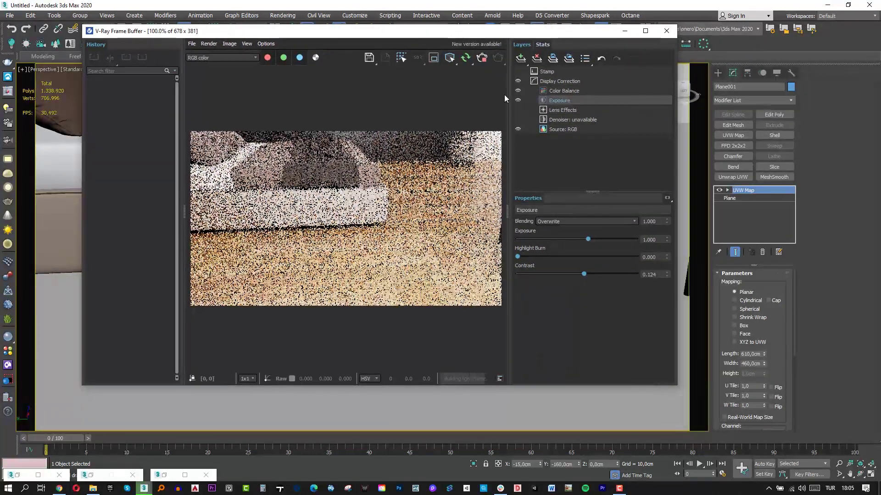
pyautogui.write('100')
pyautogui.press('Return')
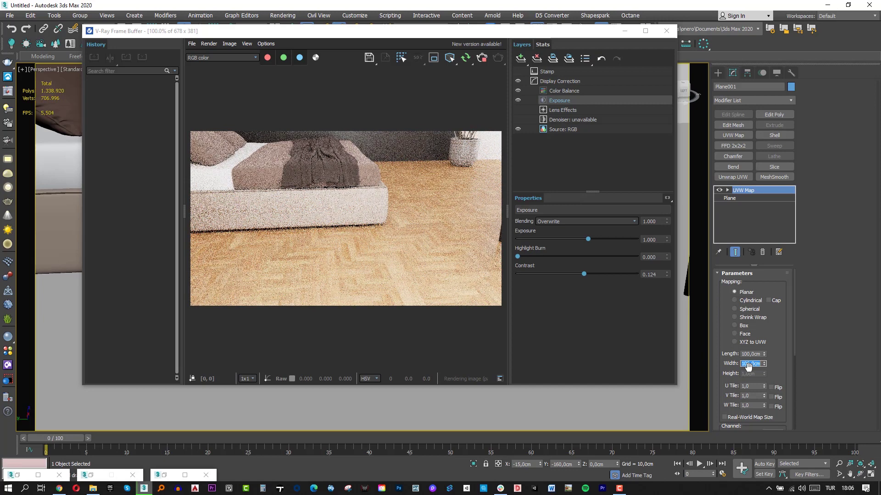
pyautogui.click(625, 36)
pyautogui.press('t')
pyautogui.press('F3')
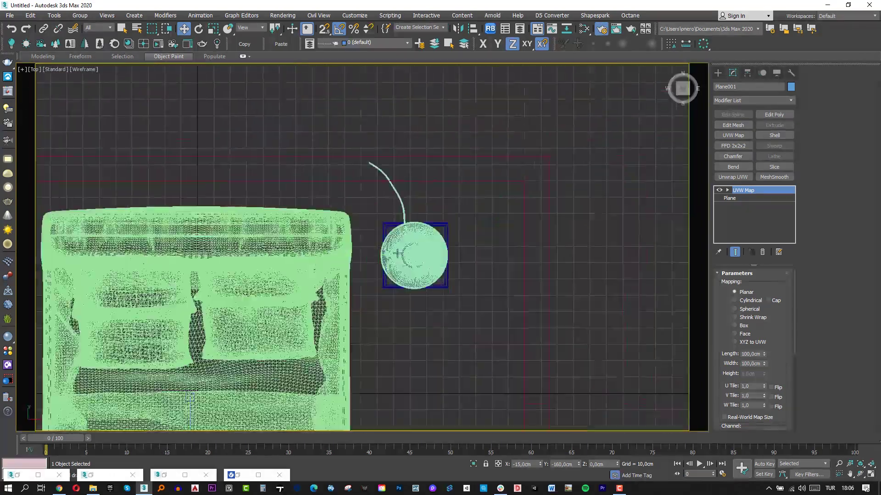
# - With the selection filter on Lights, copy the left lamp's VRayLight onto the right lamp
pyautogui.scroll(-5, 489, 307)
pyautogui.click(97, 28)
pyautogui.click(92, 46)
pyautogui.scroll(6, 353, 315)
pyautogui.click(374, 314)
pyautogui.scroll(-6, 243, 305)
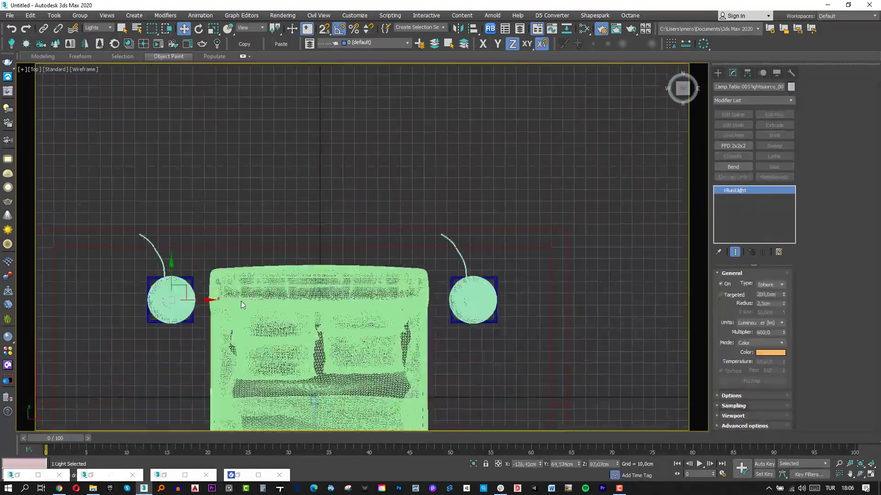
pyautogui.keyDown('shift'); pyautogui.moveTo(208, 300); pyautogui.dragTo(510, 299); pyautogui.keyUp('shift')
pyautogui.click(407, 284)
# - Reset the selection filter to All and set up a Top wireframe view for drawing rectangles
pyautogui.press('z')
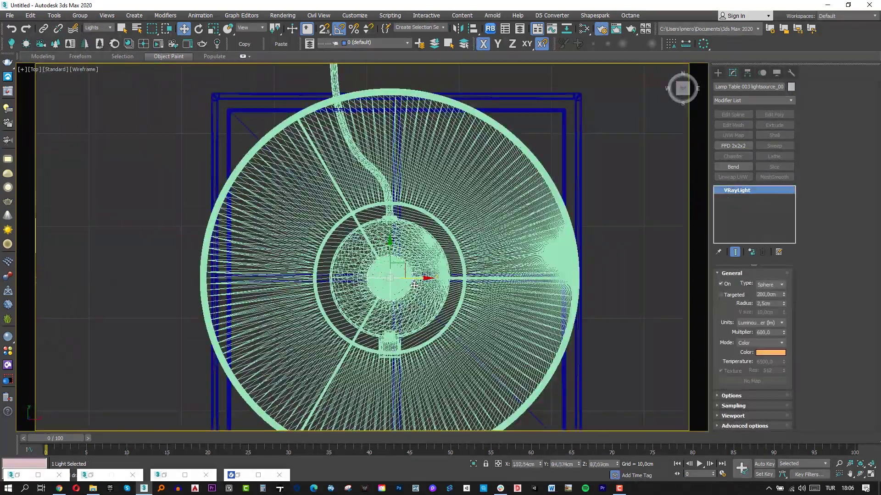
pyautogui.press('F3')
pyautogui.scroll(-5, 288, 307)
pyautogui.press('p')
pyautogui.scroll(-4, 334, 229)
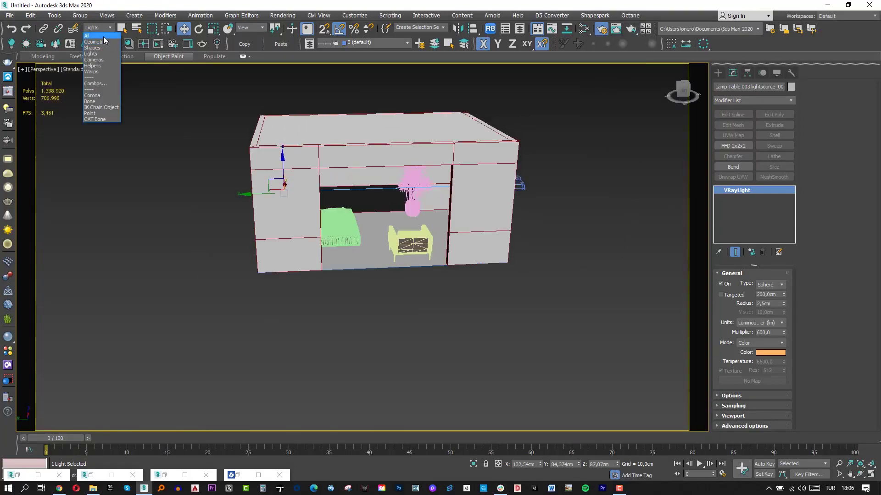
pyautogui.click(87, 36)
pyautogui.click(477, 208)
pyautogui.press('t')
pyautogui.press('F3')
pyautogui.press('z')
pyautogui.click(718, 73)
pyautogui.click(770, 136)
# - Draw a 5 cm rectangle for the first window post and position it exactly
pyautogui.scroll(2, 300, 233)
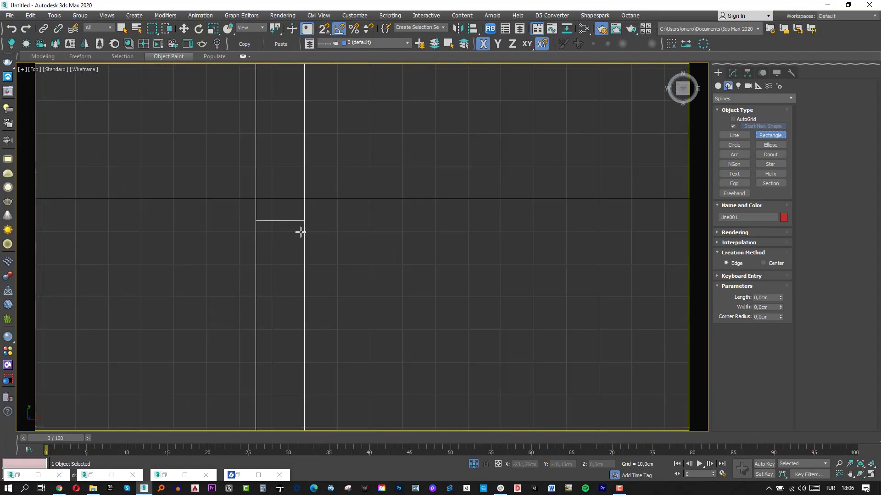
pyautogui.write('5')
pyautogui.press('Tab')
pyautogui.scroll(3, 315, 270)
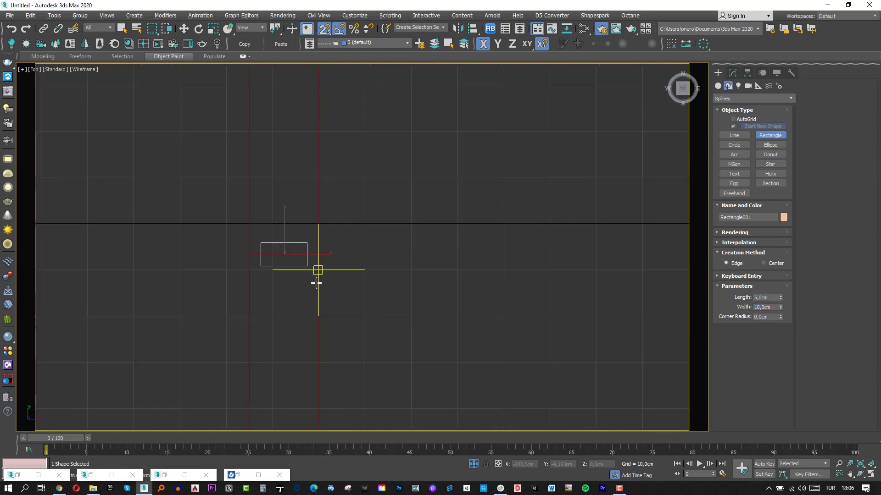
pyautogui.press('w')
pyautogui.press('F12')
pyautogui.click(139, 409)
pyautogui.press('p')
pyautogui.press('F3')
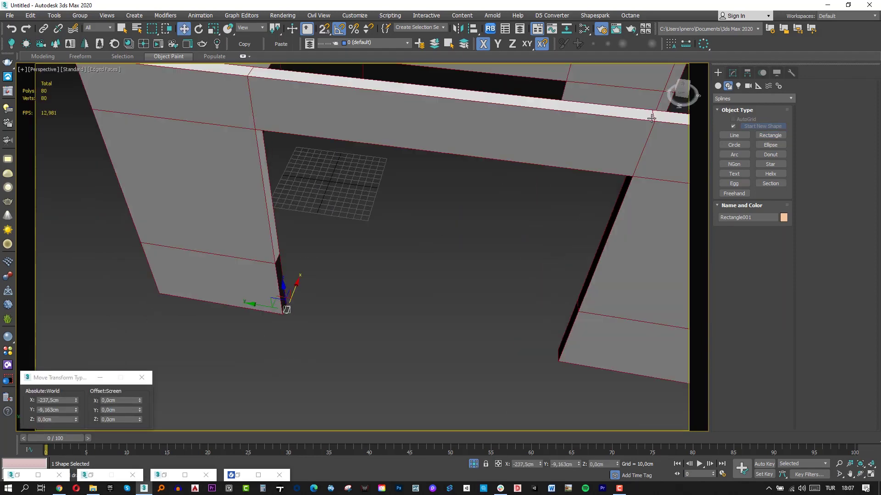
# - Extrude the rectangle 250 cm into a vertical window post
pyautogui.click(732, 72)
pyautogui.click(774, 125)
pyautogui.write('250')
pyautogui.press('Return')
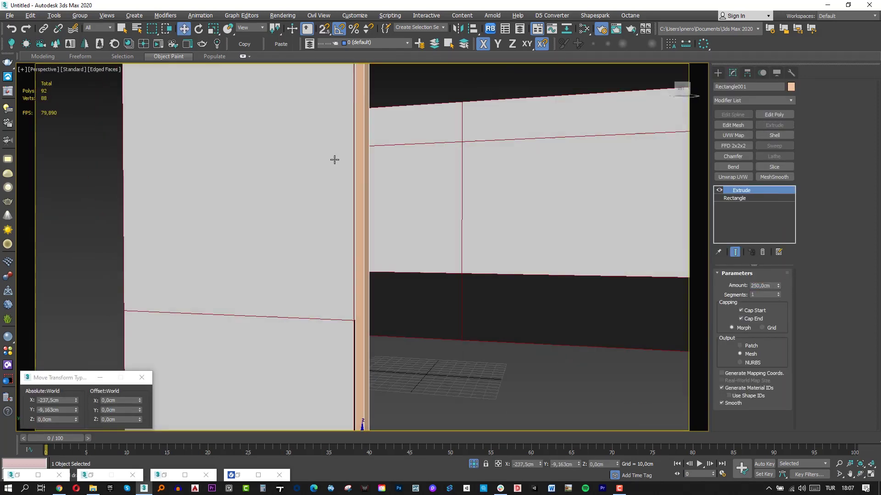
pyautogui.keyDown('alt'); pyautogui.moveTo(335, 158); pyautogui.dragTo(421, 278, button='middle'); pyautogui.keyUp('alt')
# - Make three instanced copies of the post, offsetting one by -100 cm along Y
pyautogui.hotkey('ctrl', 'v')
pyautogui.press('Return')
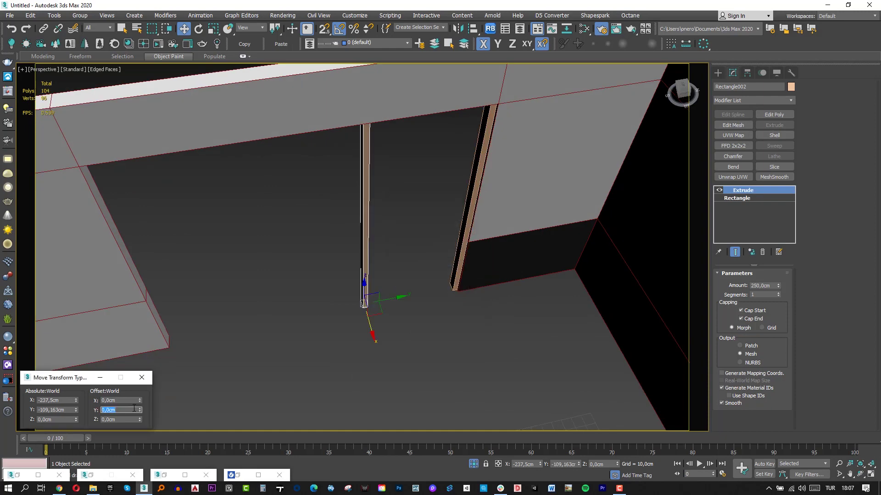
pyautogui.hotkey('ctrl', 'v')
pyautogui.press('Return')
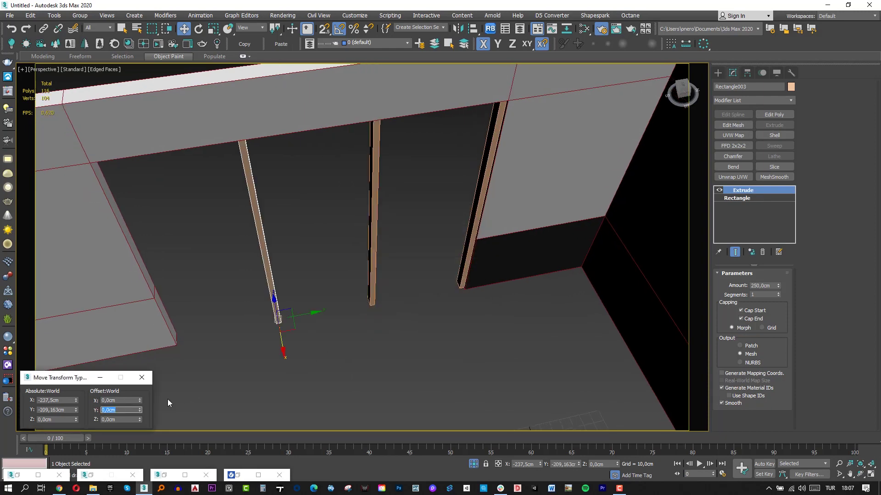
pyautogui.hotkey('ctrl', 'v')
pyautogui.press('Return')
pyautogui.write('-100')
pyautogui.press('Return')
# - Hide the grid and narrow the selection down to the sill piece
pyautogui.press('t')
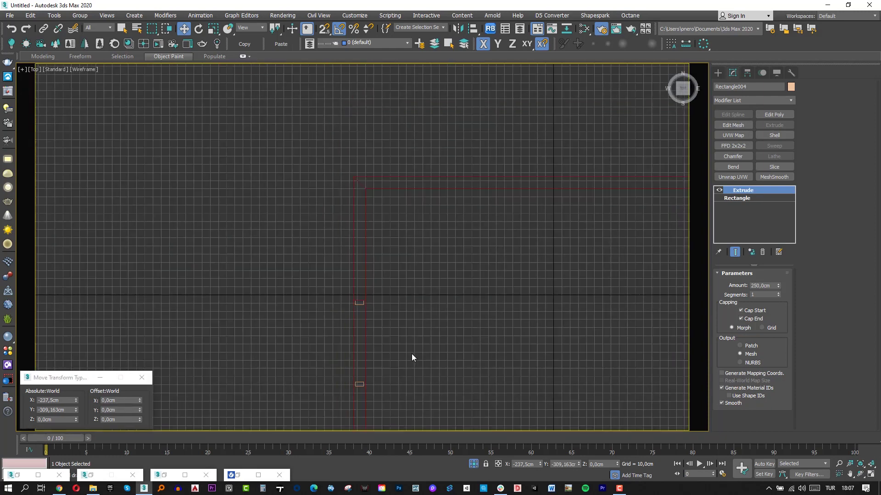
pyautogui.scroll(5, 355, 390)
pyautogui.press('g')
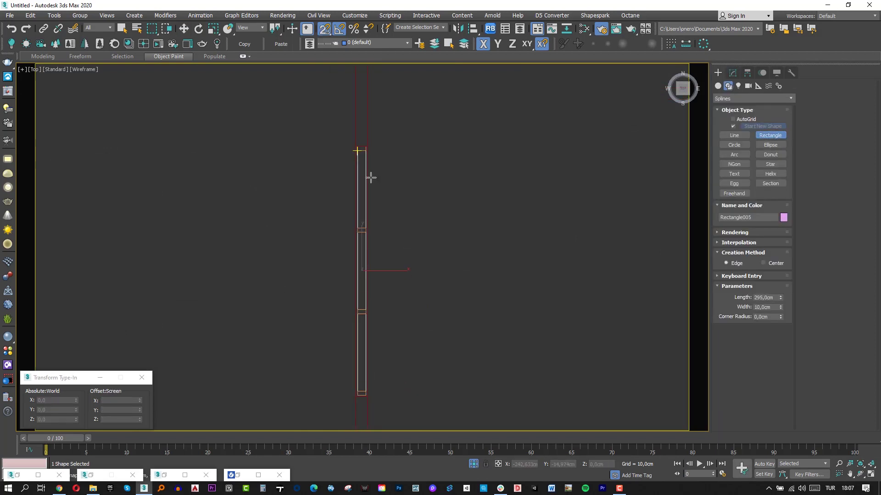
pyautogui.press('p')
pyautogui.press('w')
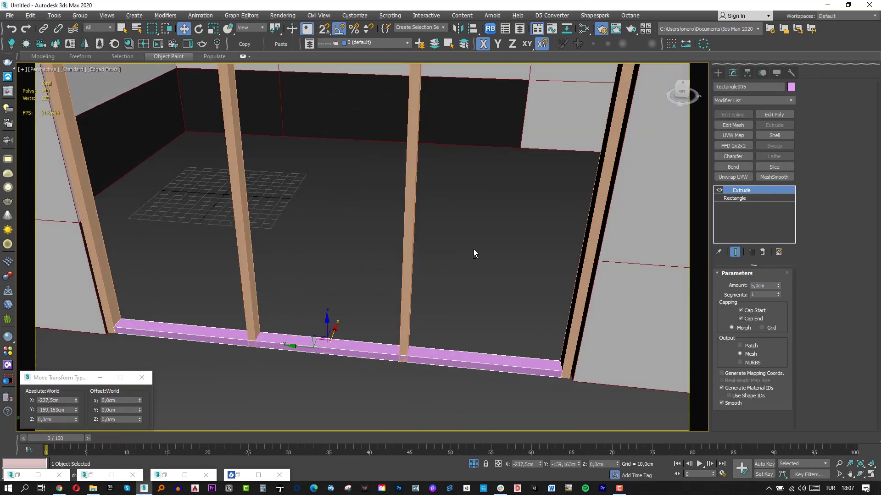
pyautogui.scroll(-5, 373, 237)
pyautogui.keyDown('alt'); pyautogui.click(325, 312); pyautogui.keyUp('alt')
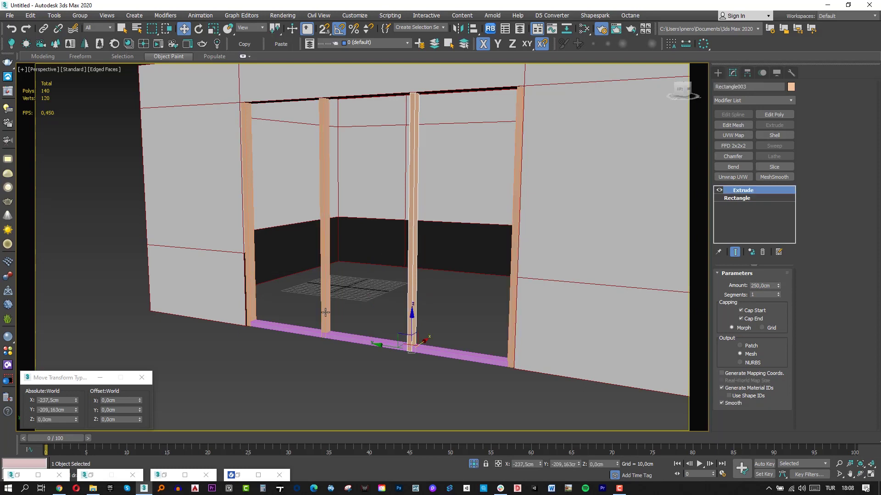
pyautogui.click(414, 259)
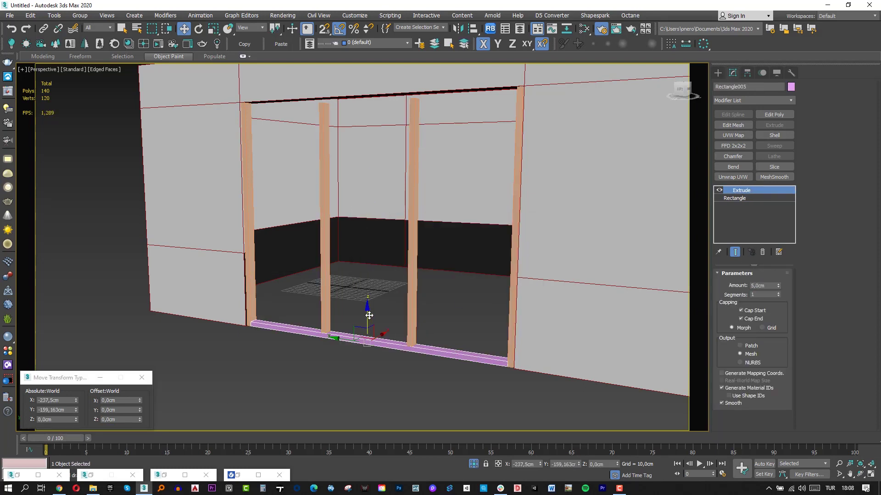
# - Copy the sill up and align it to the top of the opening
pyautogui.keyDown('shift'); pyautogui.moveTo(369, 315); pyautogui.dragTo(368, 94); pyautogui.keyUp('shift')
pyautogui.click(436, 285)
pyautogui.hotkey('alt', 'a')
pyautogui.click(413, 122)
pyautogui.click(444, 321)
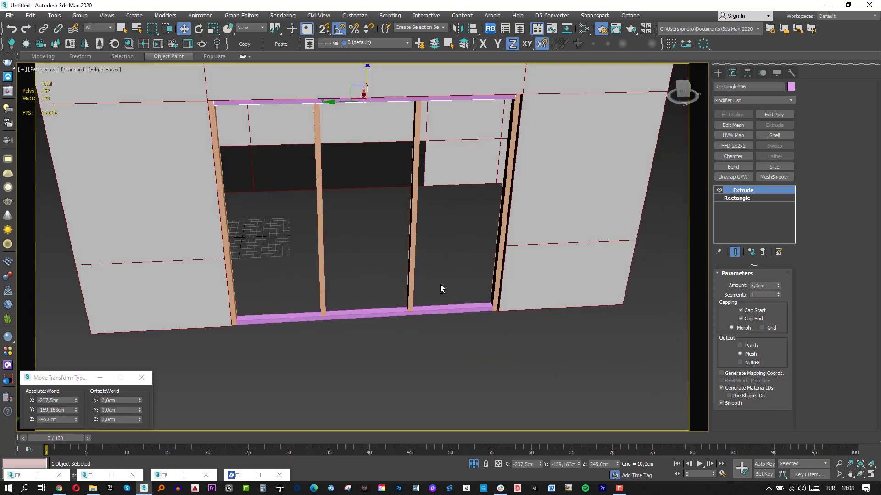
pyautogui.moveTo(440, 289); pyautogui.dragTo(353, 277)
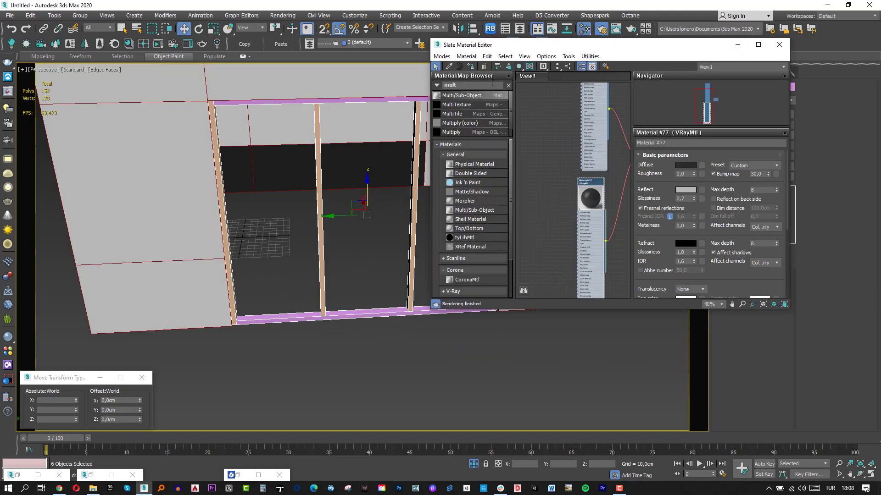
# - Extrude the frame outline 3 cm and align it to the window frame
pyautogui.press('l')
pyautogui.press('z')
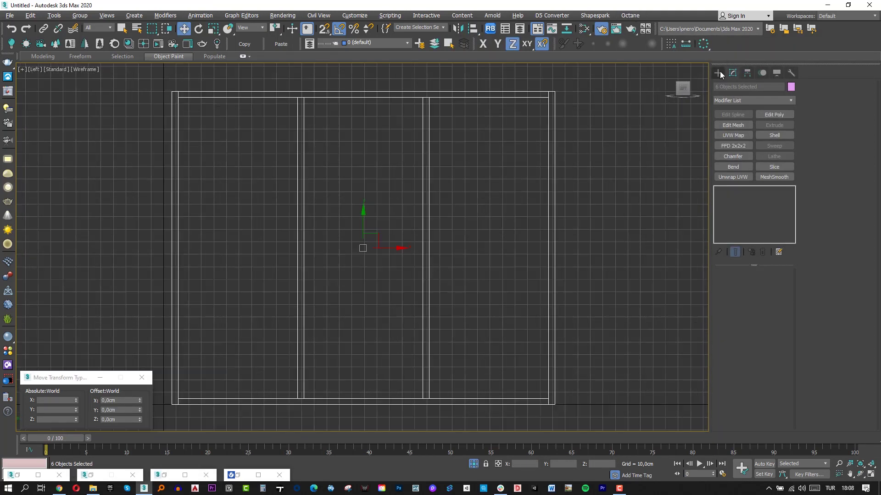
pyautogui.hotkey('ctrl', 'e')
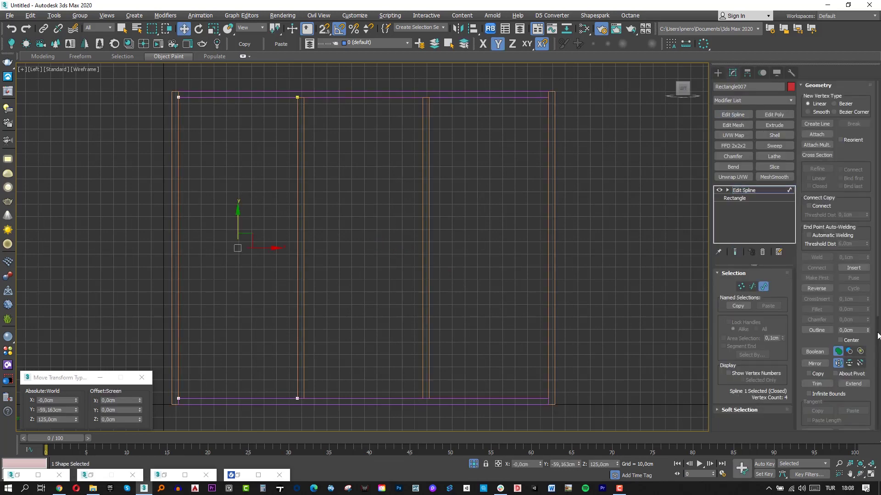
pyautogui.click(774, 124)
pyautogui.press('t')
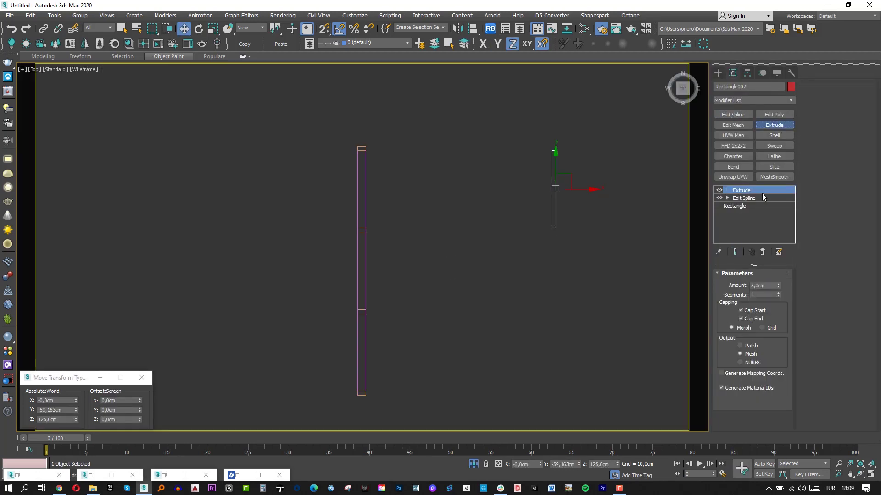
pyautogui.click(371, 166)
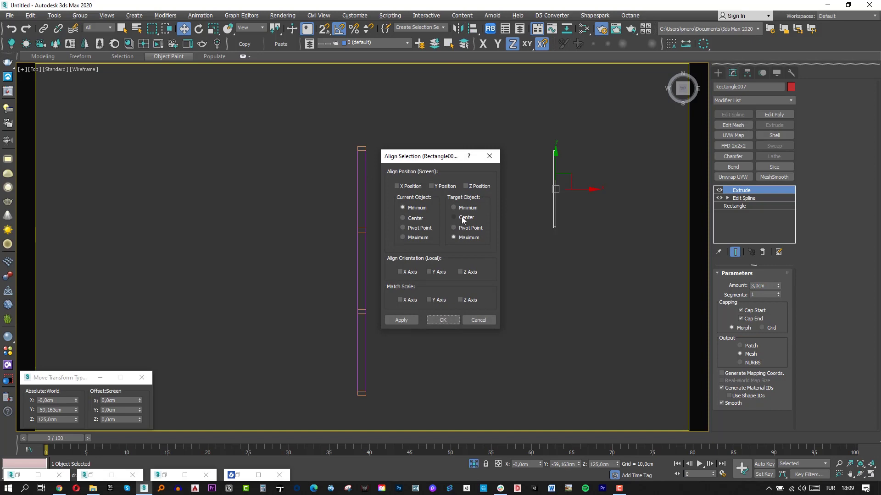
pyautogui.click(417, 322)
pyautogui.press('p')
# - Clone the frame piece and align the copy into the next bay
pyautogui.press('m')
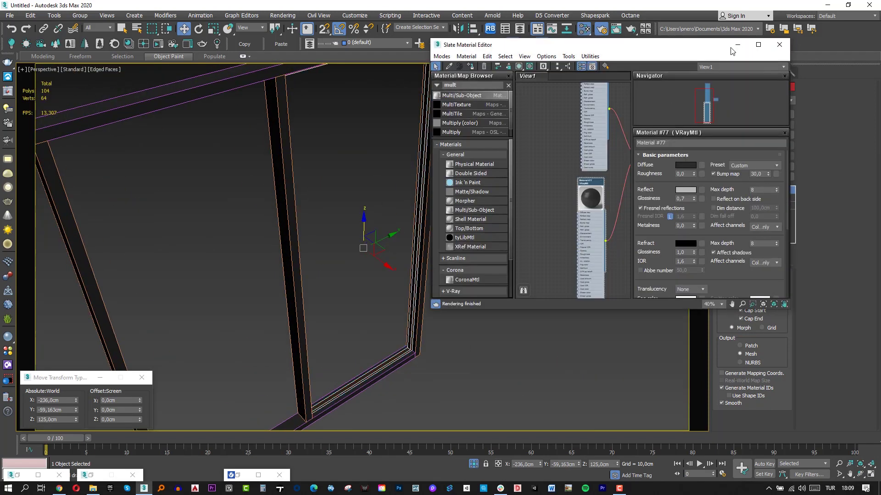
pyautogui.click(737, 45)
pyautogui.scroll(-3, 362, 247)
pyautogui.hotkey('ctrl', 'v')
pyautogui.click(415, 280)
pyautogui.hotkey('alt', 'a')
pyautogui.click(406, 192)
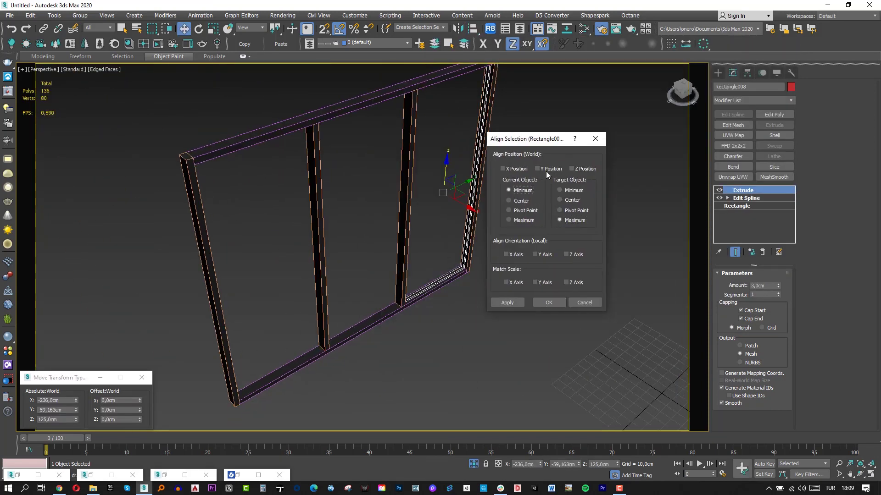
pyautogui.click(548, 303)
# - Clone another frame piece and align it into the right bay
pyautogui.hotkey('ctrl', 'v')
pyautogui.hotkey('alt', 'a')
pyautogui.click(321, 225)
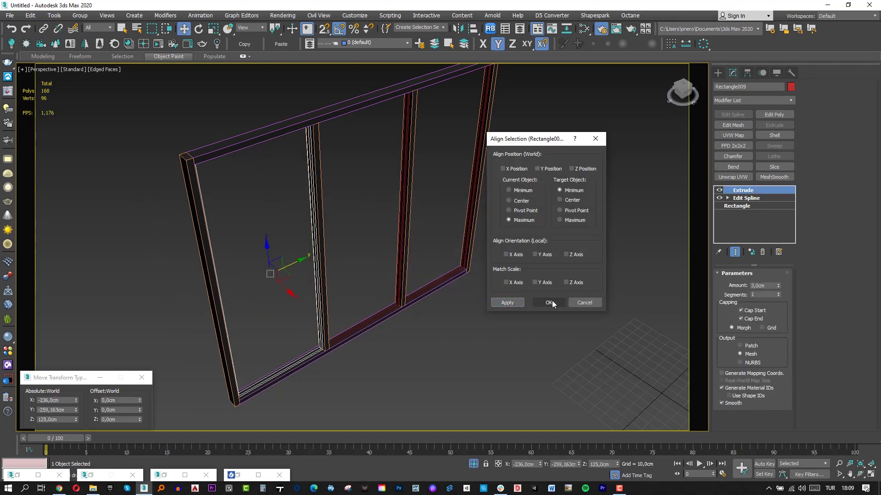
pyautogui.click(552, 303)
# - Draw a Plane covering the window opening in the Left view
pyautogui.press('l')
pyautogui.click(718, 72)
pyautogui.click(774, 166)
pyautogui.moveTo(550, 96); pyautogui.dragTo(179, 398)
pyautogui.press('p')
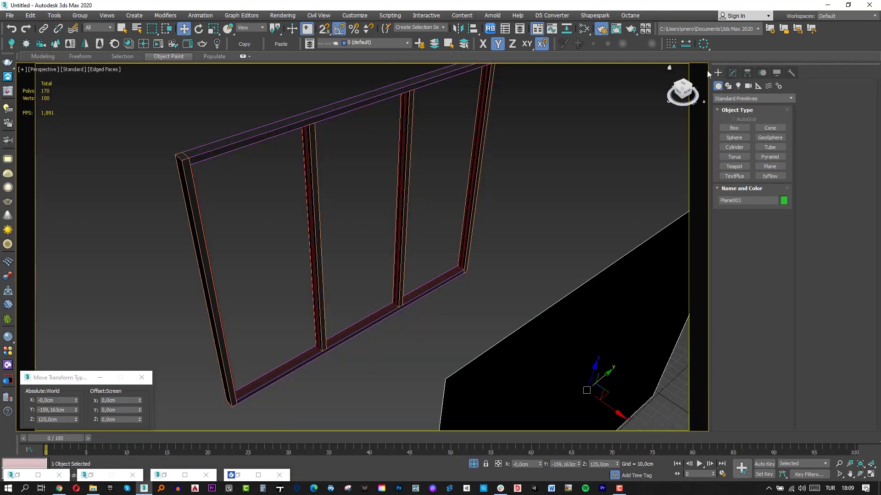
# - Add a Shell modifier giving the plane 0,2 cm thickness
pyautogui.click(732, 72)
pyautogui.moveTo(618, 286); pyautogui.dragTo(595, 261, button='middle')
pyautogui.click(774, 136)
pyautogui.write('0,2')
pyautogui.press('Return')
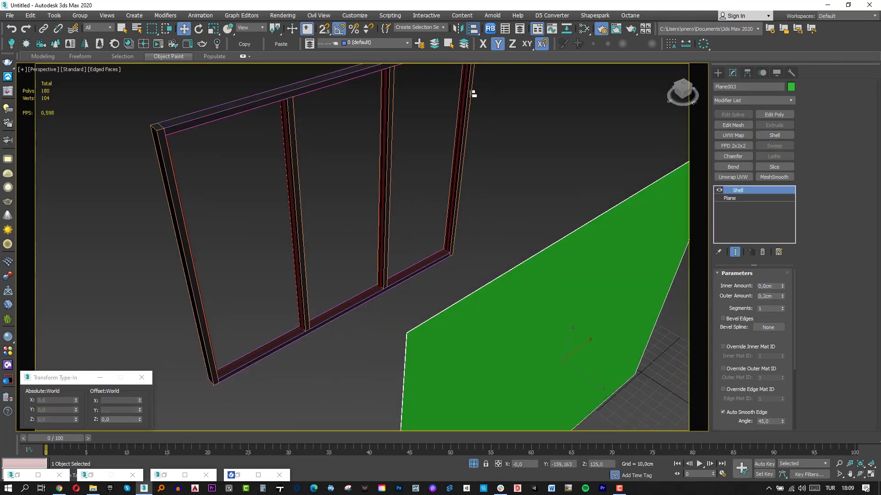
# - Align the glass pane centred within the window frame
pyautogui.hotkey('alt', 'a')
pyautogui.click(573, 203)
pyautogui.click(503, 169)
pyautogui.click(549, 303)
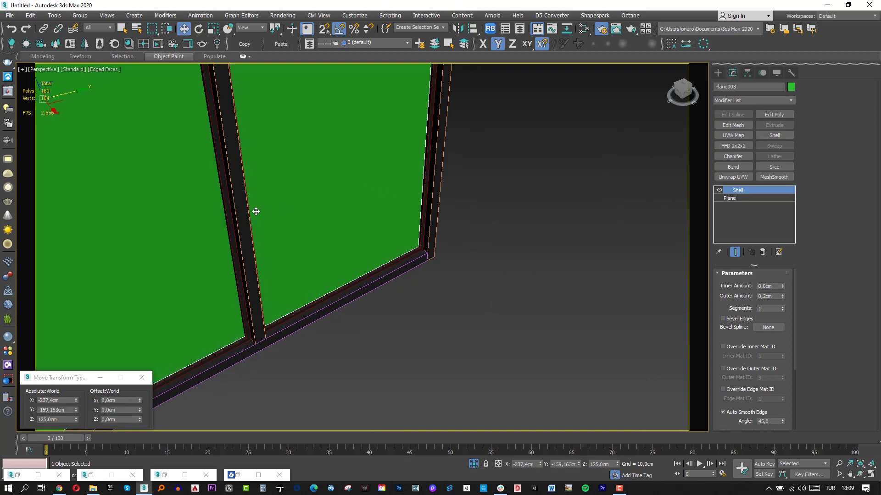
pyautogui.click(8, 351)
# - Apply a V-Ray glass material from the library to the pane
pyautogui.click(199, 155)
pyautogui.scroll(-3, 531, 257)
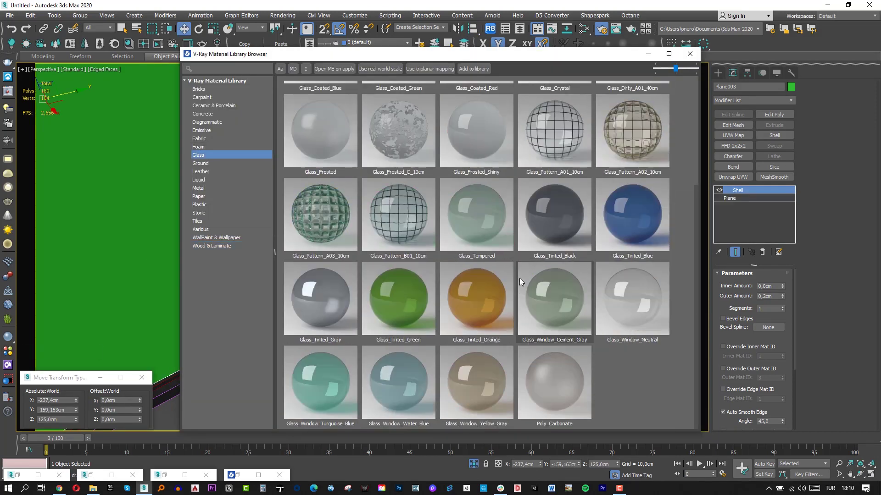
pyautogui.rightClick(620, 304)
pyautogui.click(651, 334)
# - Exit isolation and render the bedroom from PhysCamera001 with V-Ray, then minimize the frame buffer
pyautogui.press('z')
pyautogui.click(487, 192)
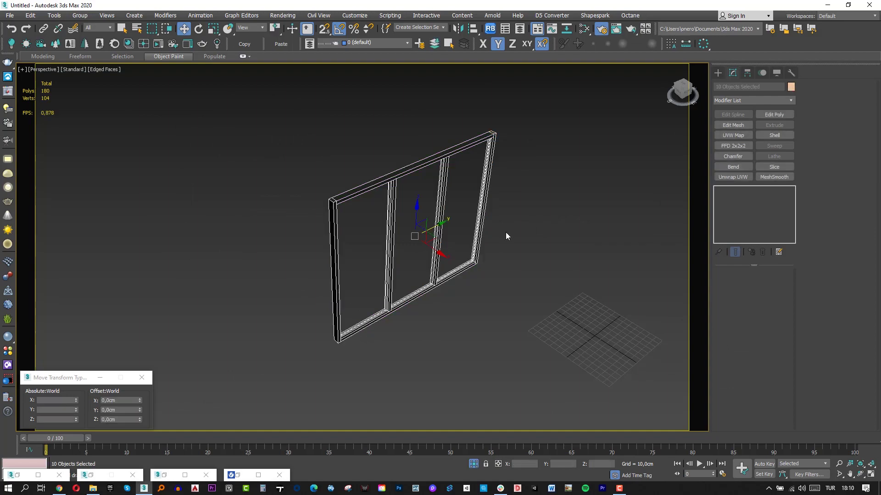
pyautogui.hotkey('alt', 'q')
pyautogui.click(476, 301)
pyautogui.press('c')
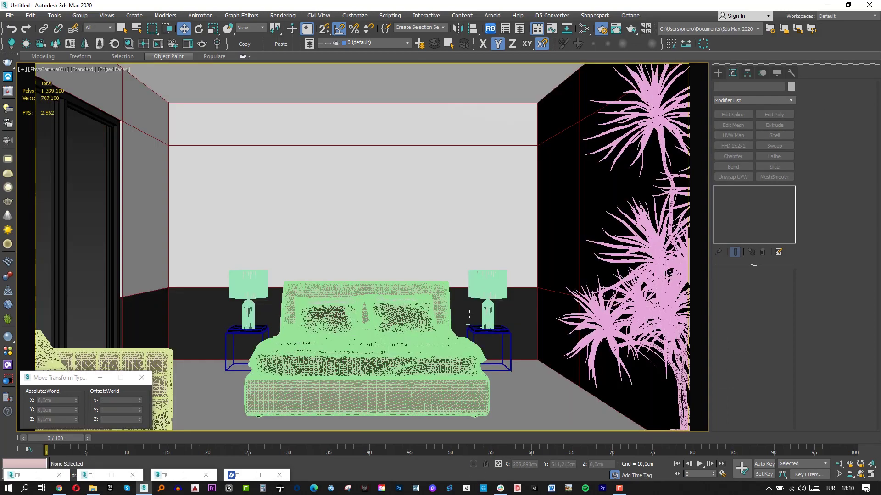
pyautogui.hotkey('shift', 'q')
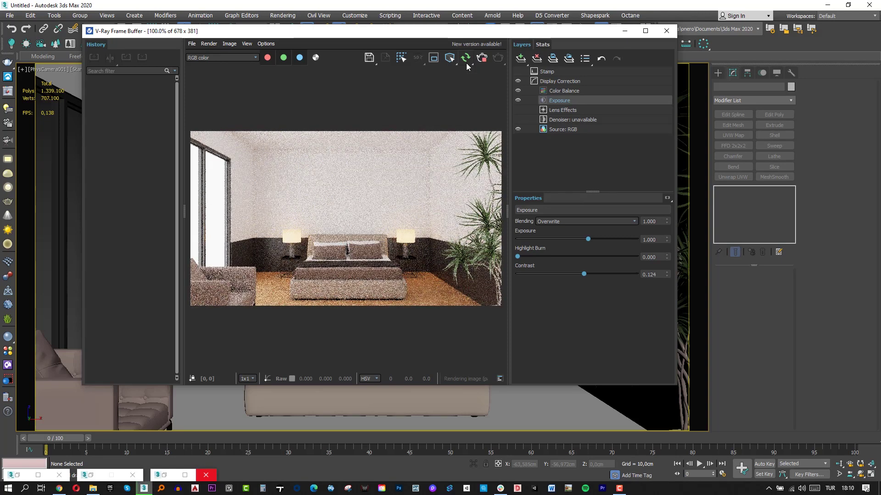
pyautogui.click(629, 31)
pyautogui.press('t')
pyautogui.click(718, 72)
# - With snapping on, draw a Line path along the base of the bedroom walls
pyautogui.press('z')
pyautogui.click(735, 135)
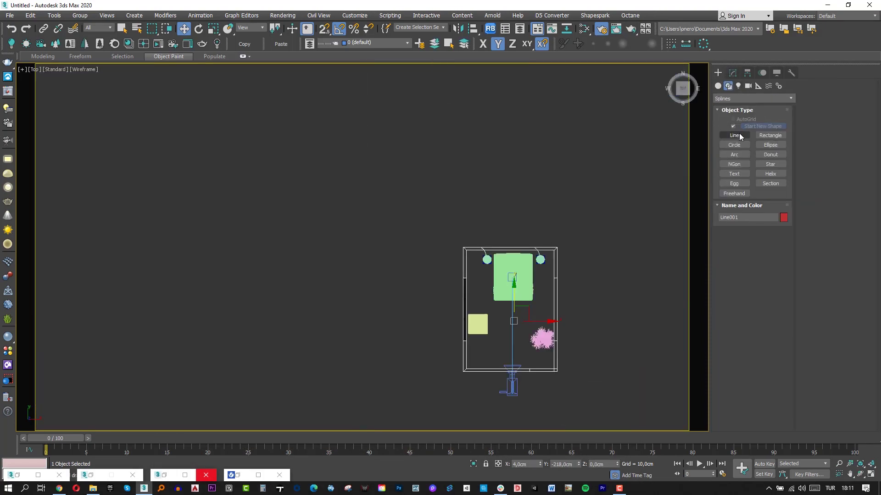
pyautogui.scroll(5, 574, 360)
pyautogui.press('s')
pyautogui.click(573, 360)
pyautogui.scroll(-2, 551, 321)
pyautogui.scroll(3, 365, 210)
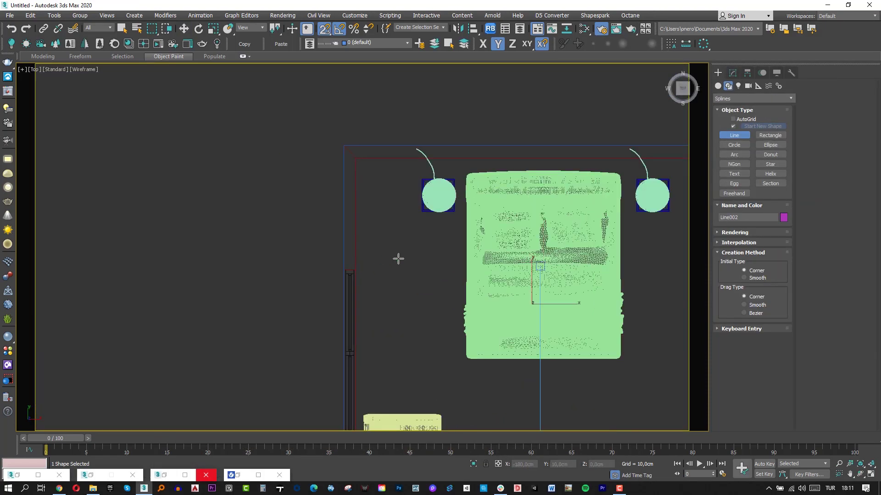
pyautogui.rightClick(415, 256)
# - In front view, check the home grid snap settings and draw the skirting profile line
pyautogui.press('f')
pyautogui.scroll(3, 486, 324)
pyautogui.rightClick(324, 28)
pyautogui.click(428, 196)
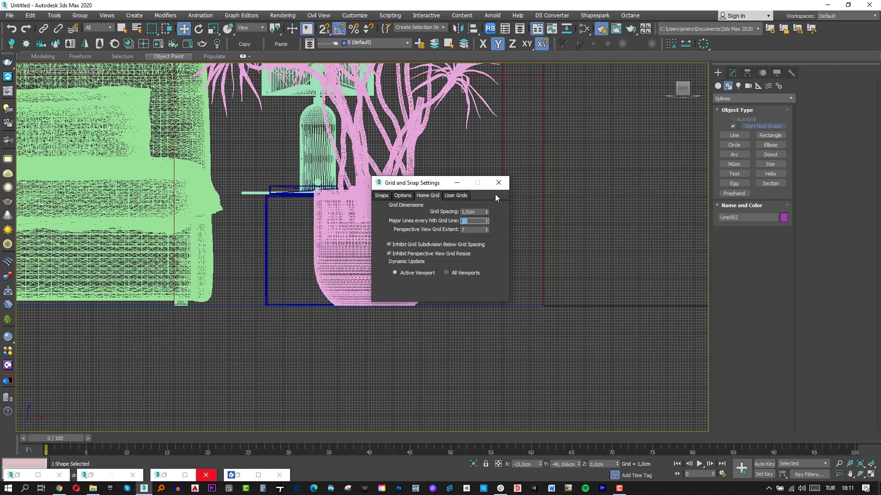
pyautogui.click(498, 182)
pyautogui.click(770, 136)
pyautogui.scroll(5, 368, 89)
pyautogui.rightClick(324, 28)
pyautogui.click(499, 183)
pyautogui.press('s')
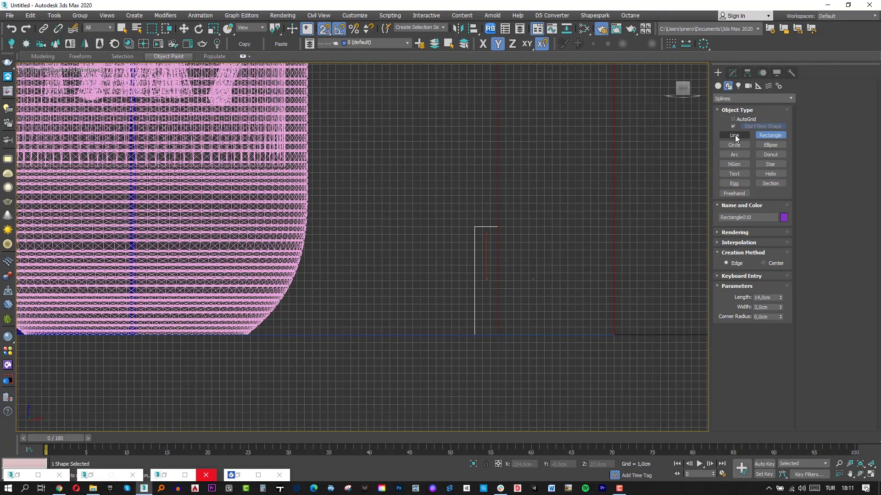
pyautogui.scroll(3, 486, 226)
pyautogui.scroll(-3, 468, 282)
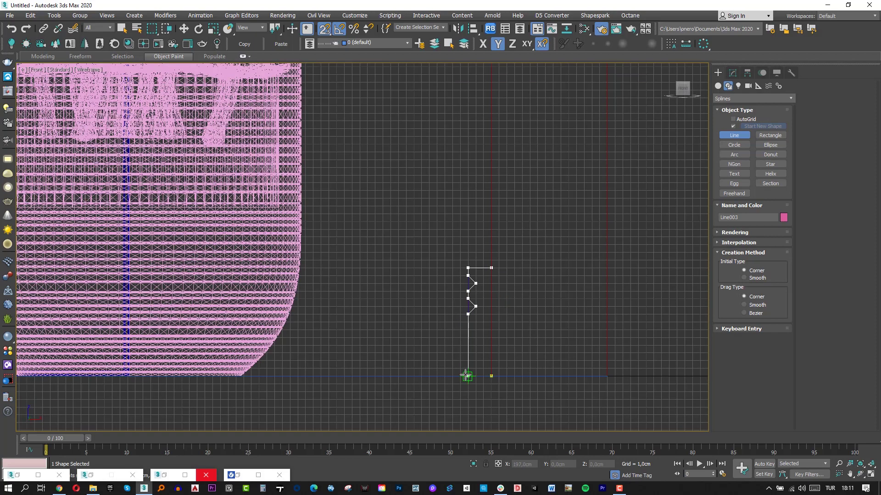
pyautogui.rightClick(434, 277)
# - Fillet all corner vertices of the skirting profile line
pyautogui.click(732, 73)
pyautogui.press('1')
pyautogui.hotkey('ctrl', 'a')
pyautogui.click(854, 309)
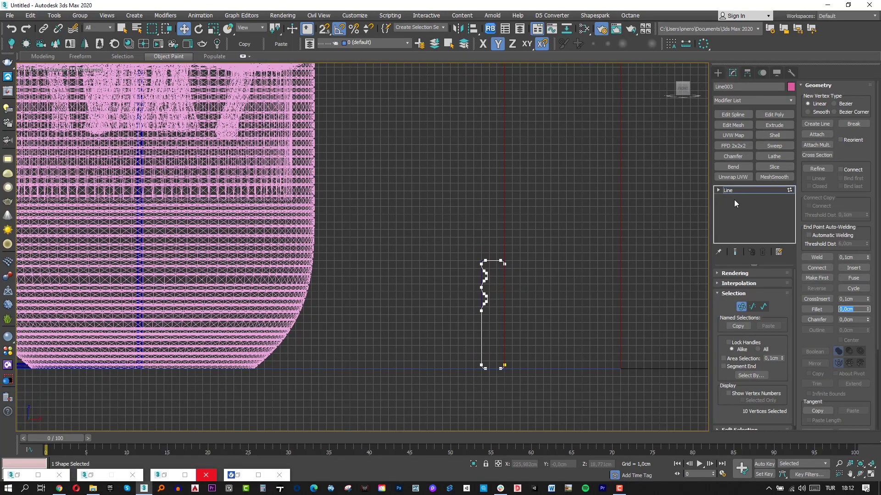
pyautogui.click(733, 189)
pyautogui.scroll(-3, 487, 279)
# - Sweep profile Line003 along Line002, align it onto the floor, and disable Smooth Path
pyautogui.press('p')
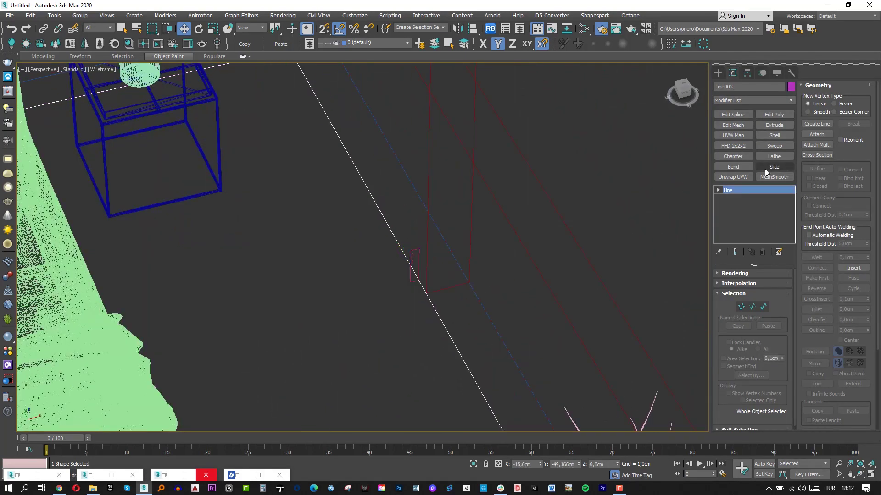
pyautogui.click(774, 145)
pyautogui.press('f')
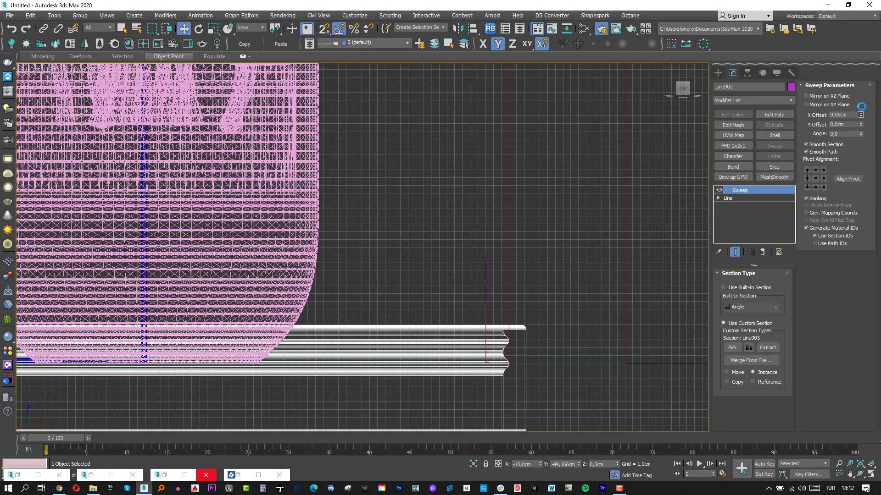
pyautogui.press('c')
pyautogui.hotkey('alt', 'a')
pyautogui.click(515, 155)
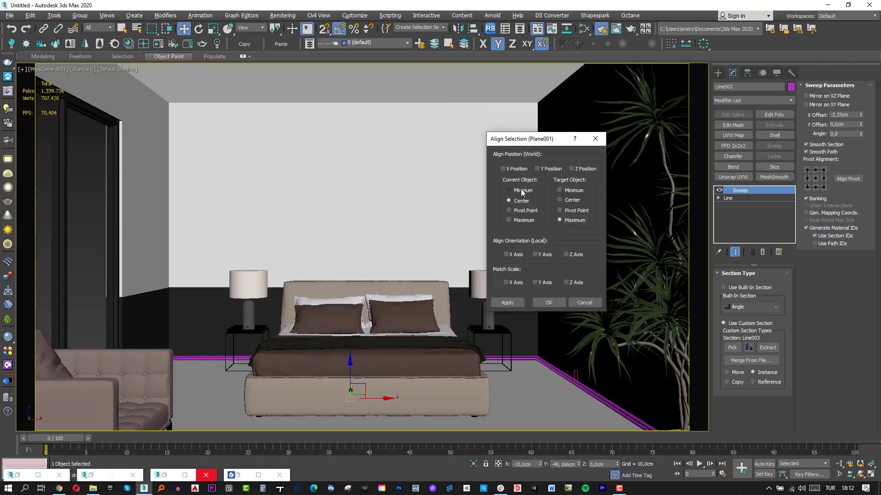
pyautogui.click(540, 303)
pyautogui.click(832, 152)
pyautogui.press('m')
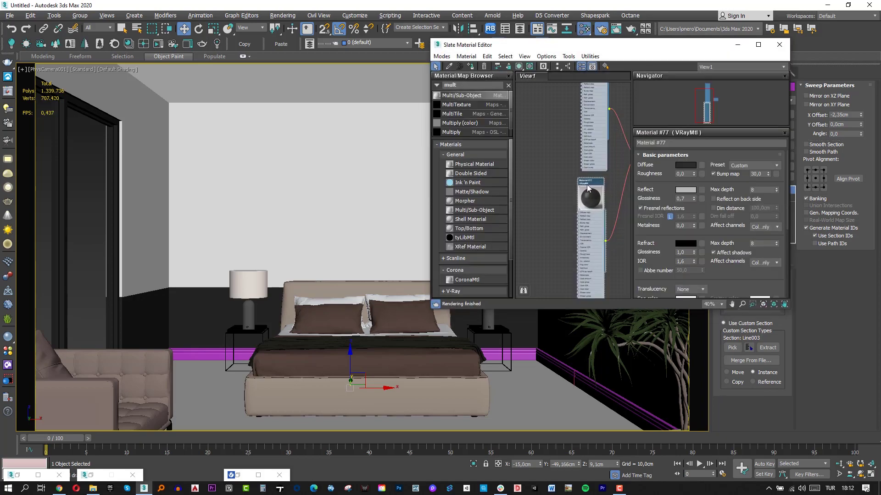
pyautogui.click(737, 44)
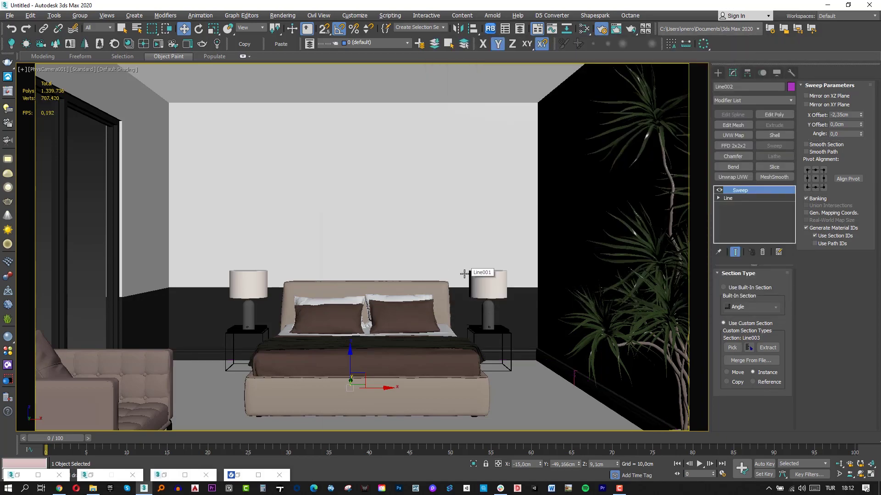
# - In front view, snap-draw the stepped cornice profile Line004
pyautogui.press('f')
pyautogui.scroll(-5, 521, 340)
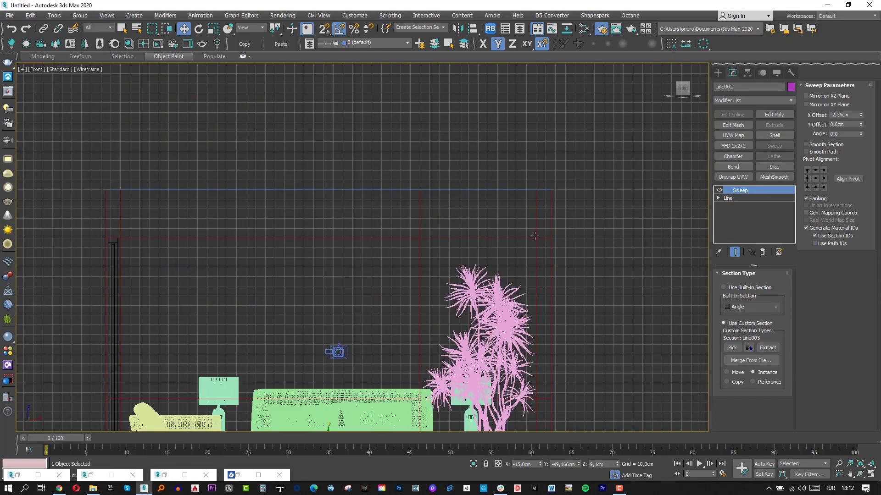
pyautogui.scroll(5, 338, 354)
pyautogui.press('s')
pyautogui.press('r')
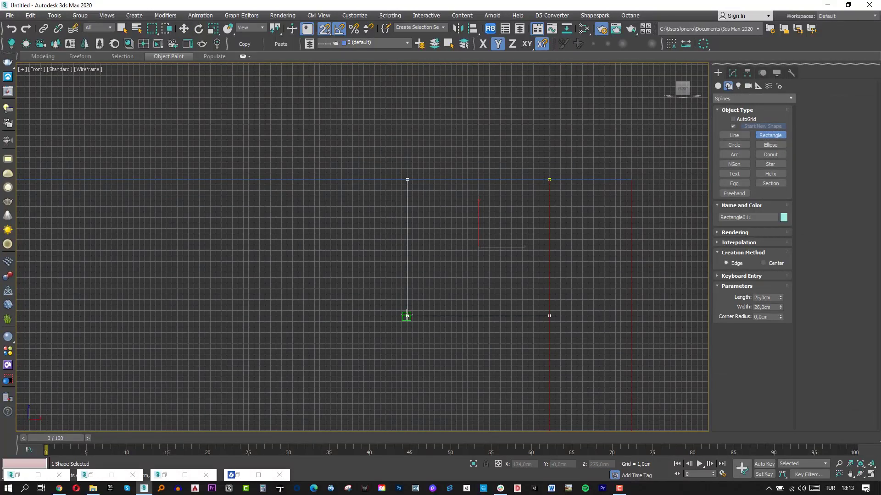
pyautogui.scroll(2, 408, 316)
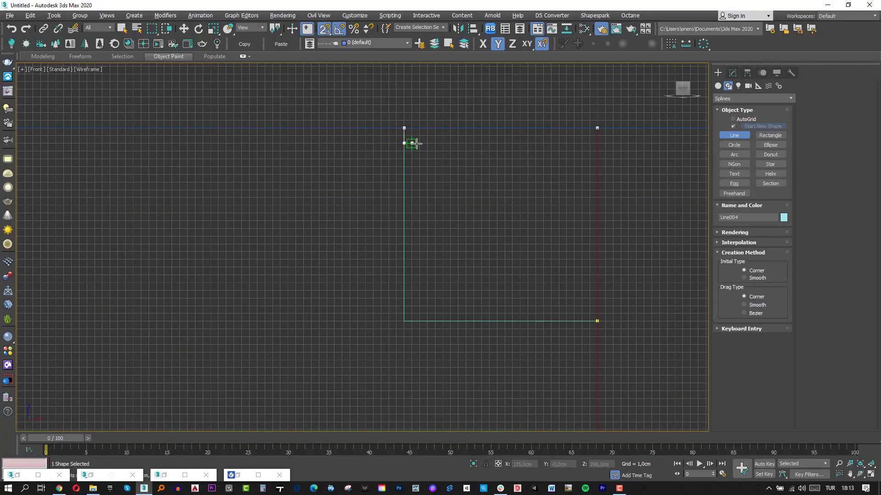
pyautogui.click(566, 305)
pyautogui.click(582, 306)
pyautogui.click(581, 321)
pyautogui.click(596, 321)
pyautogui.click(418, 273)
pyautogui.press('s')
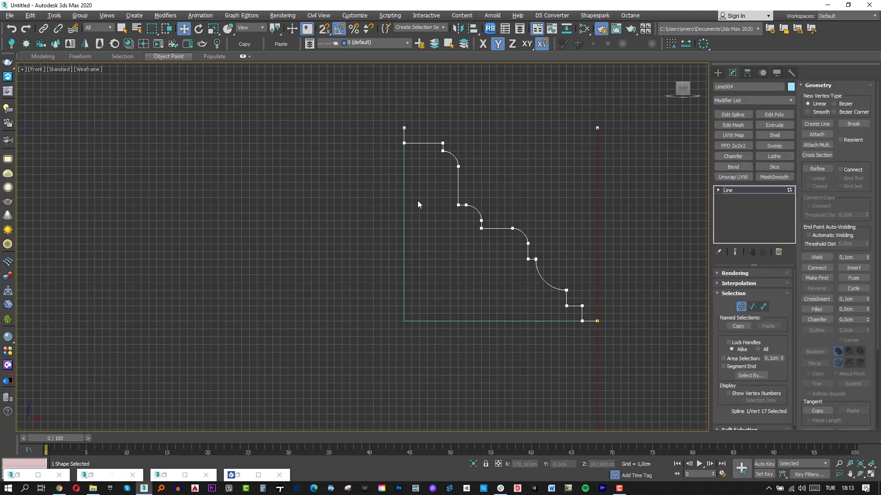
pyautogui.click(728, 190)
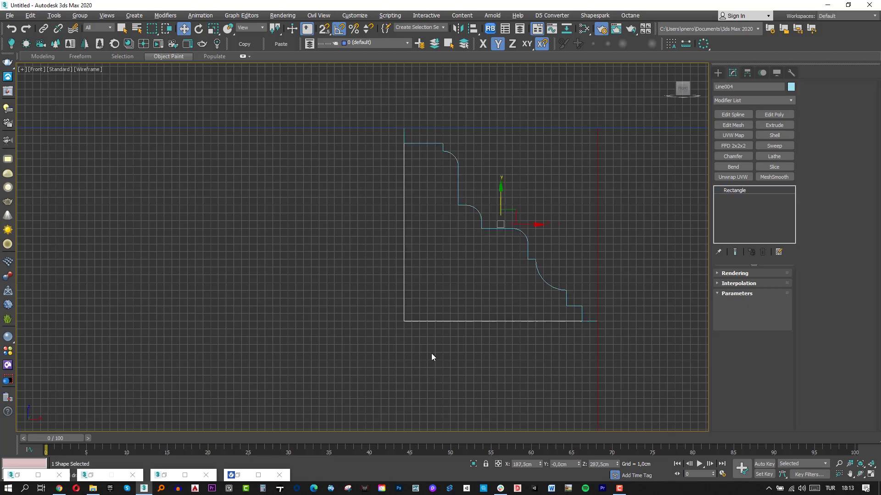
# - In top view, draw a Rectangle tracing the room's walls with snapping
pyautogui.press('t')
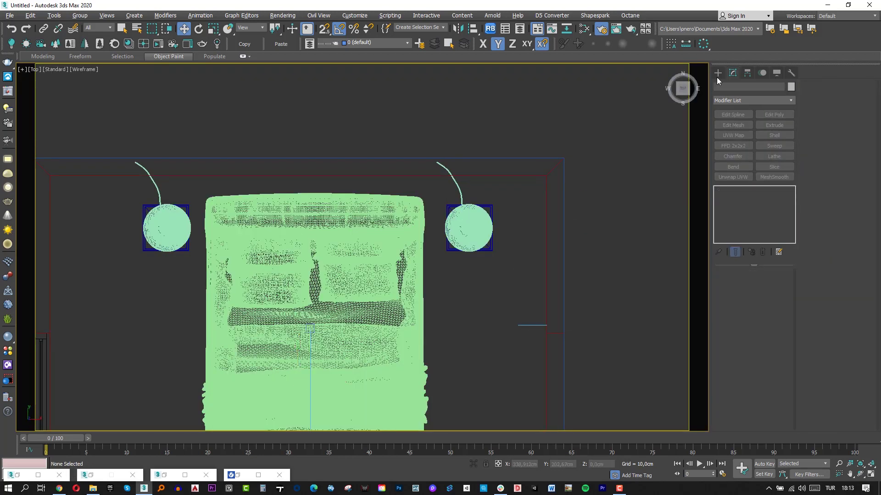
pyautogui.scroll(-5, 541, 202)
pyautogui.scroll(3, 477, 158)
pyautogui.scroll(-2, 534, 162)
pyautogui.press('g')
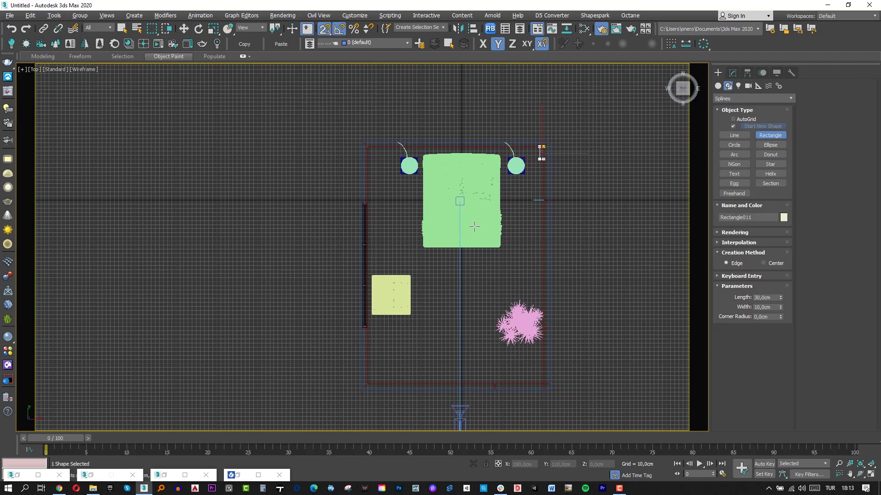
pyautogui.press('p')
# - Add a Sweep to the rectangle using Line004 as the custom section
pyautogui.click(733, 72)
pyautogui.click(774, 146)
pyautogui.click(723, 323)
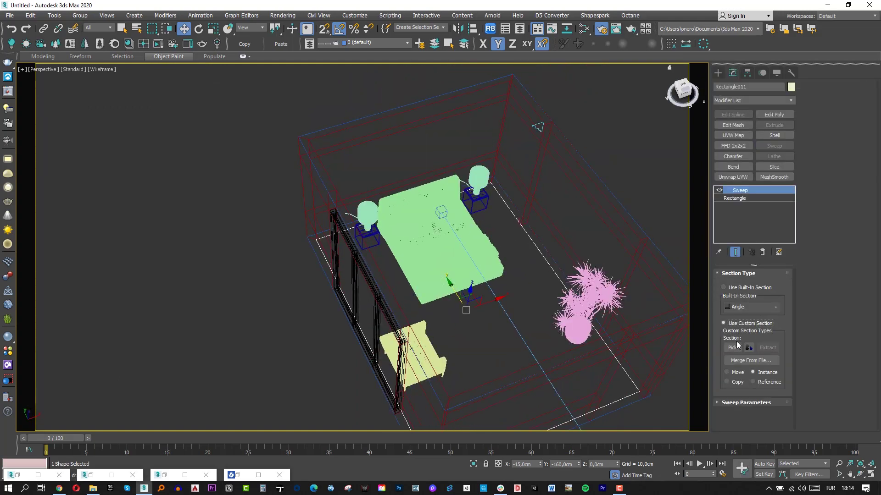
pyautogui.scroll(3, 459, 229)
pyautogui.press('f')
pyautogui.scroll(5, 516, 216)
pyautogui.click(746, 402)
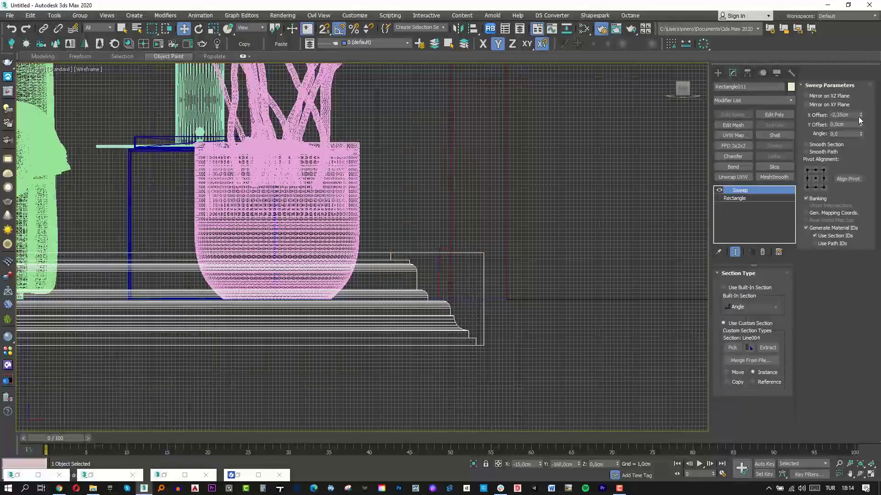
pyautogui.press('z')
pyautogui.press('c')
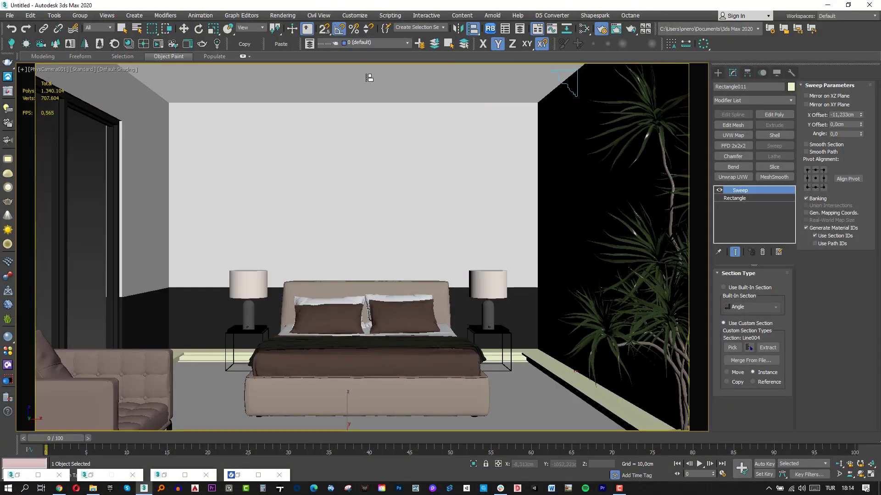
pyautogui.click(369, 78)
# - Align the crown molding to the ceiling, assign its material, and enable Smooth Section
pyautogui.click(573, 171)
pyautogui.click(538, 282)
pyautogui.click(584, 29)
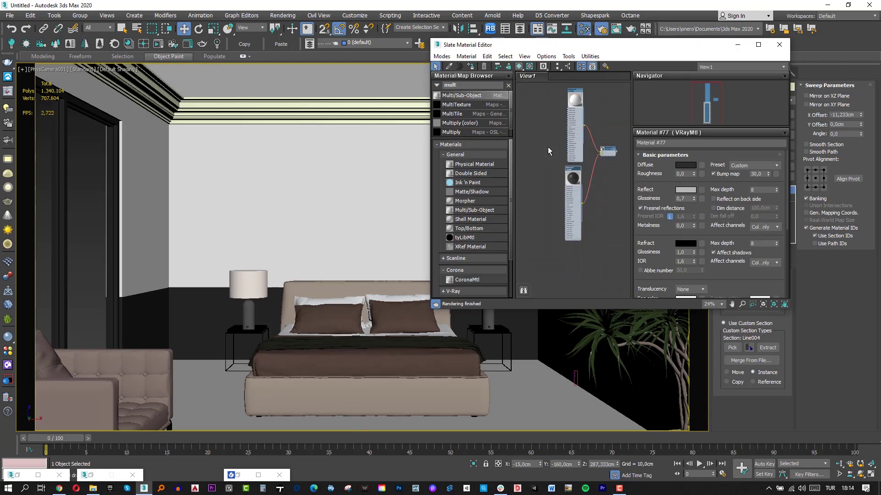
pyautogui.click(737, 44)
pyautogui.click(806, 145)
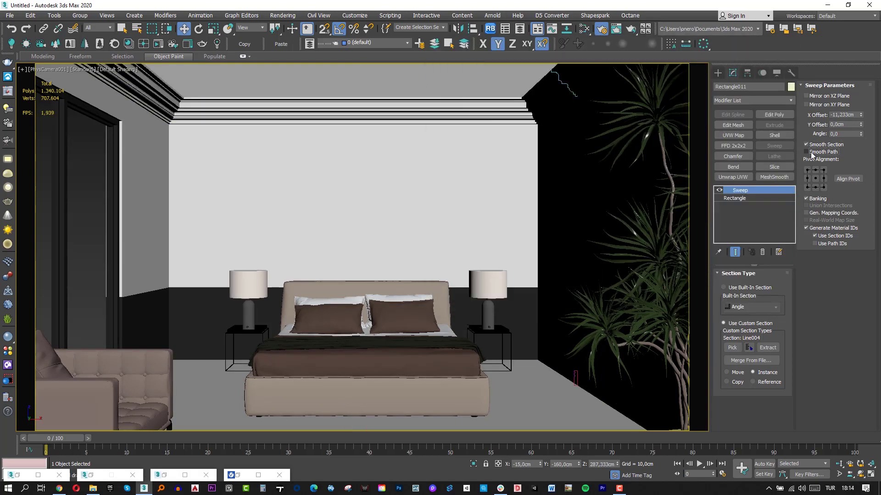
# - Render a fresh test image of the corniced room in the V-Ray Frame Buffer
pyautogui.click(238, 474)
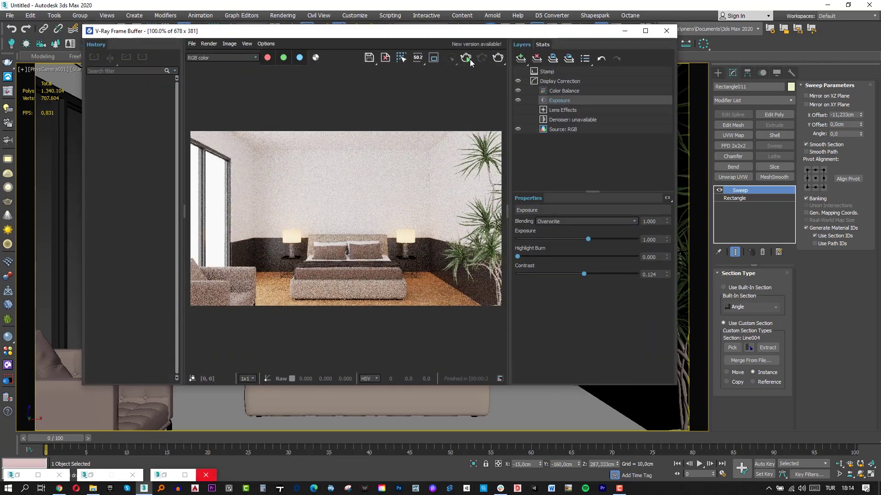
pyautogui.click(467, 58)
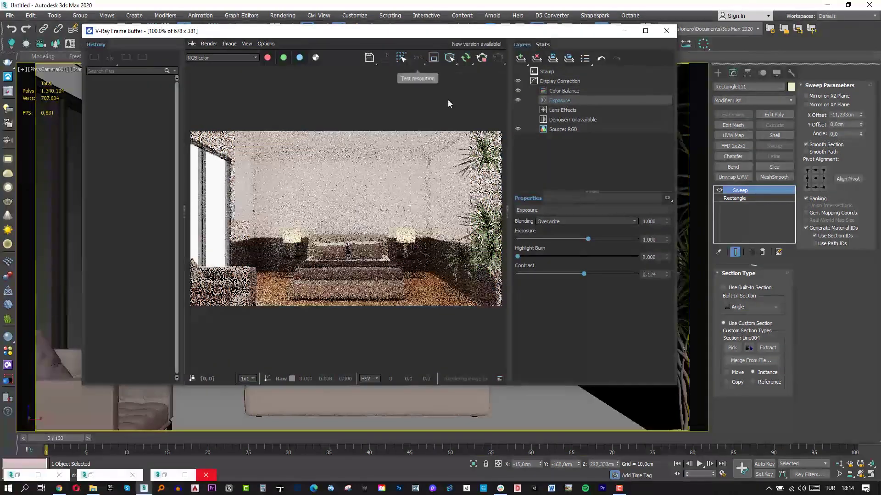
pyautogui.scroll(1, 448, 104)
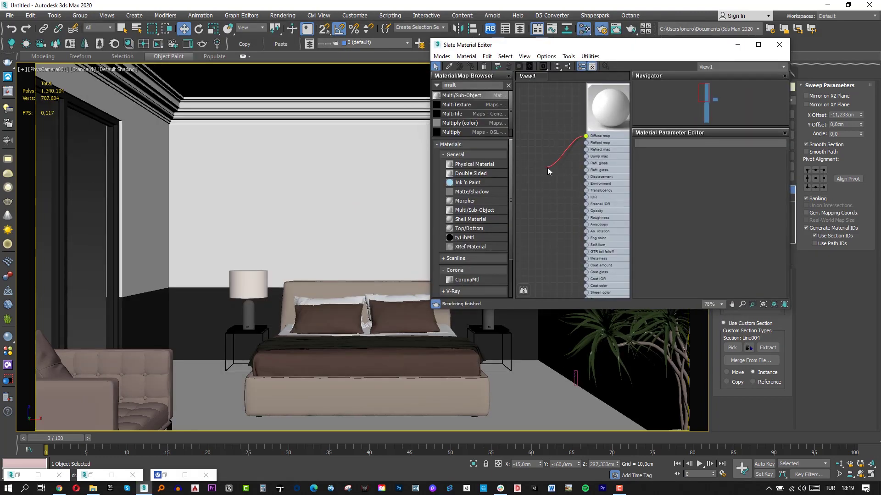
# - Connect a VRayDirt map to Material #65's Diffuse and test render it
pyautogui.moveTo(548, 166); pyautogui.dragTo(547, 168)
pyautogui.click(651, 363)
pyautogui.doubleClick(564, 179)
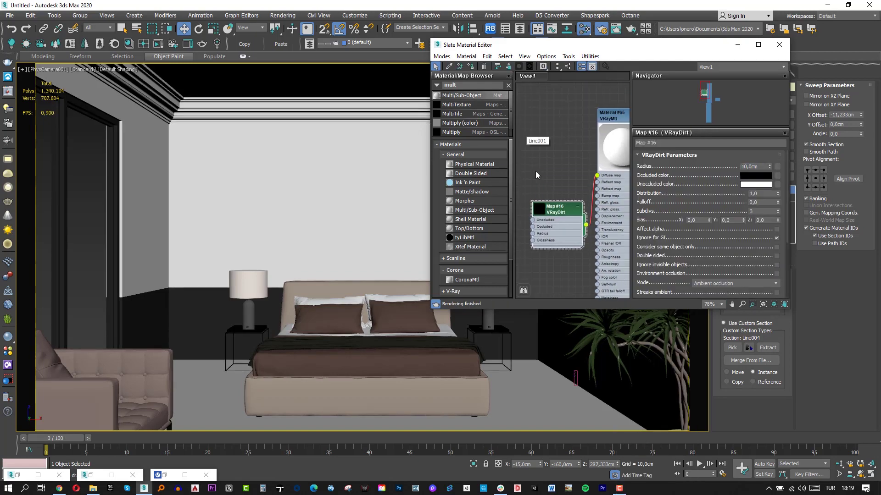
pyautogui.hotkey('shift', 'q')
pyautogui.click(466, 60)
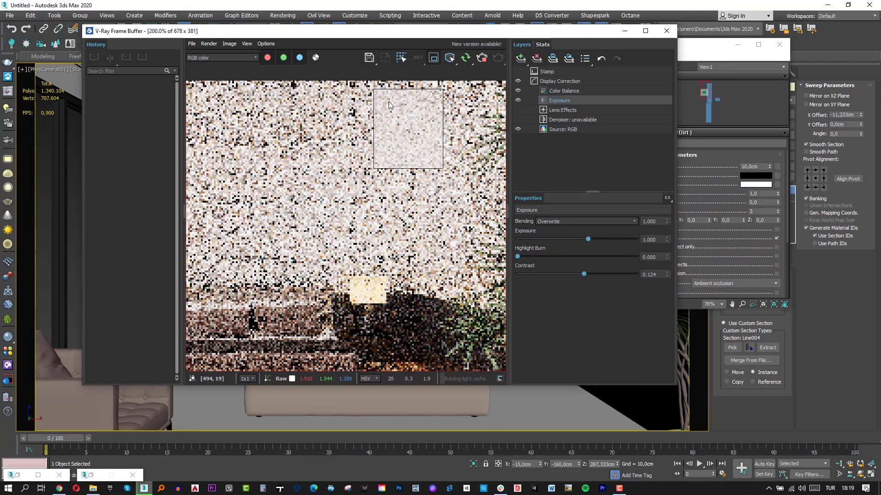
# - Review the render full screen, then set the VRayDirt radius to 1 cm
pyautogui.click(757, 167)
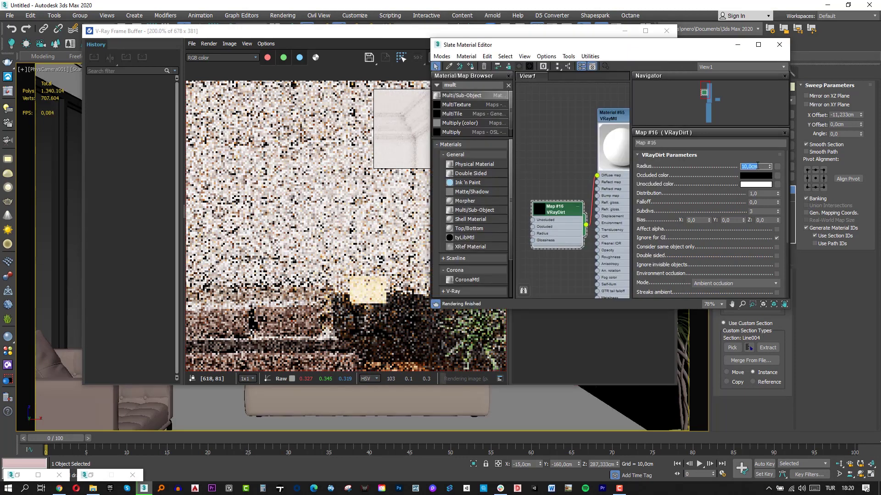
pyautogui.write('5')
pyautogui.click(360, 36)
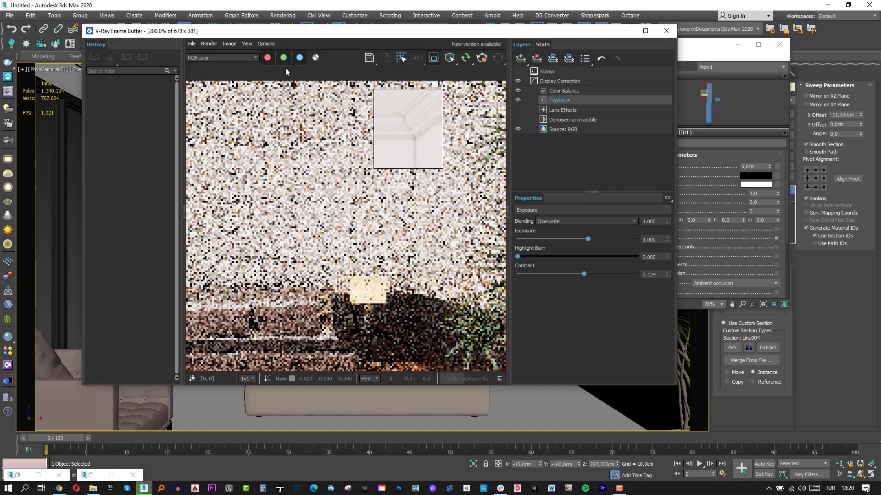
pyautogui.click(645, 31)
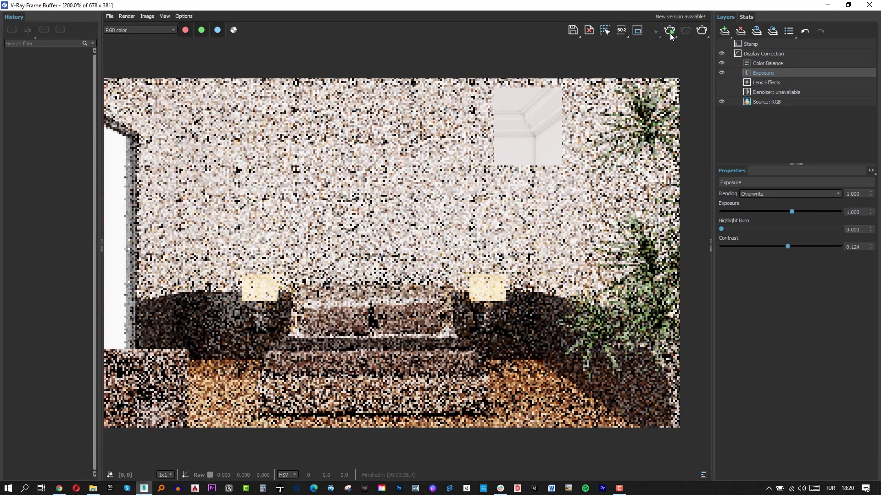
pyautogui.scroll(-2, 294, 275)
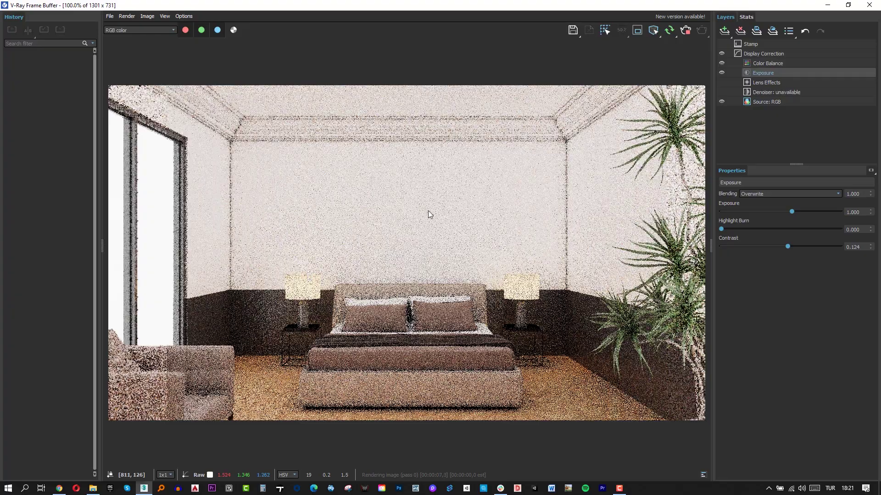
pyautogui.click(686, 32)
pyautogui.click(828, 6)
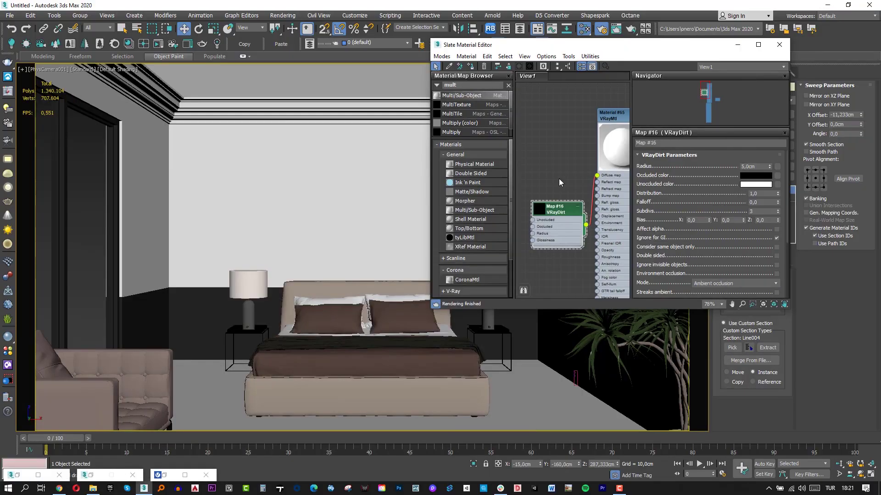
pyautogui.doubleClick(751, 166)
pyautogui.write('1')
pyautogui.press('Return')
pyautogui.click(609, 122)
# - From Chaos Cosmos Accessories, get the Rug 002 and Print Art 001 models
pyautogui.click(12, 368)
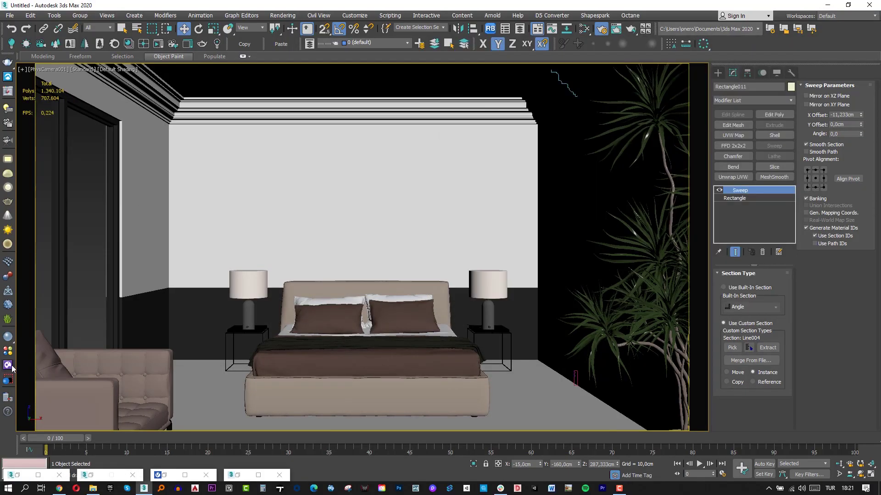
pyautogui.click(8, 367)
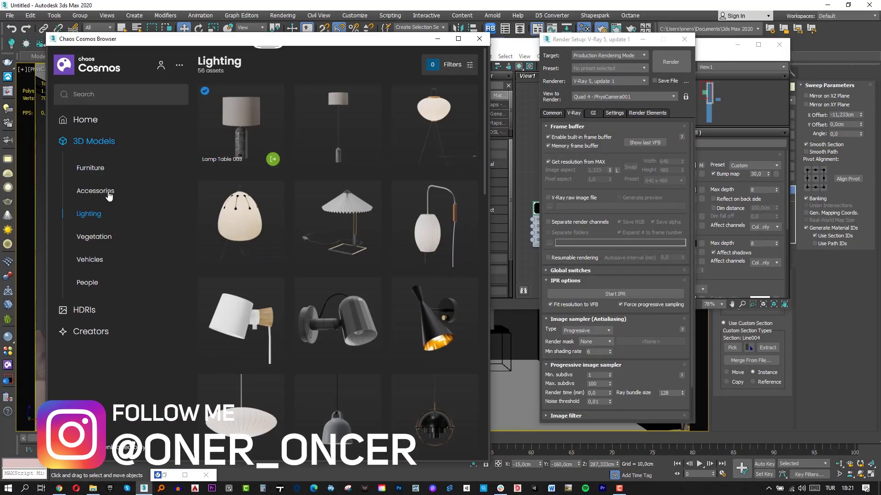
pyautogui.click(109, 196)
pyautogui.scroll(-5, 285, 318)
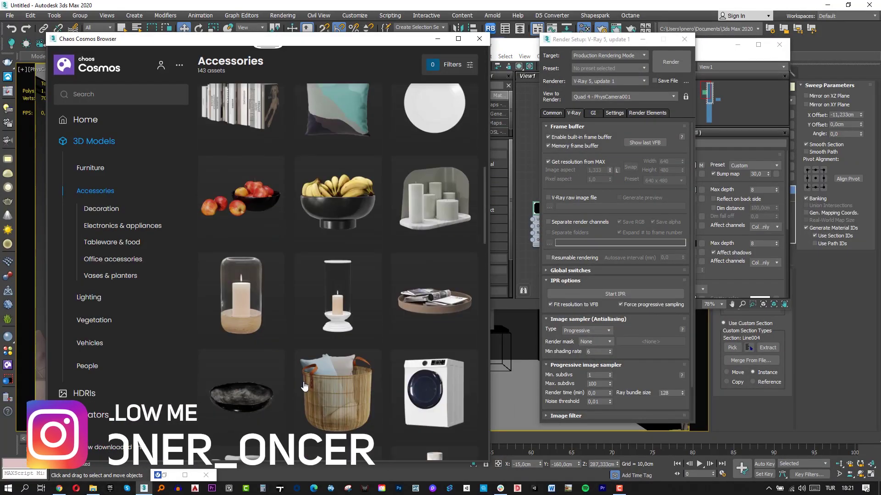
pyautogui.scroll(-5, 359, 289)
pyautogui.click(370, 316)
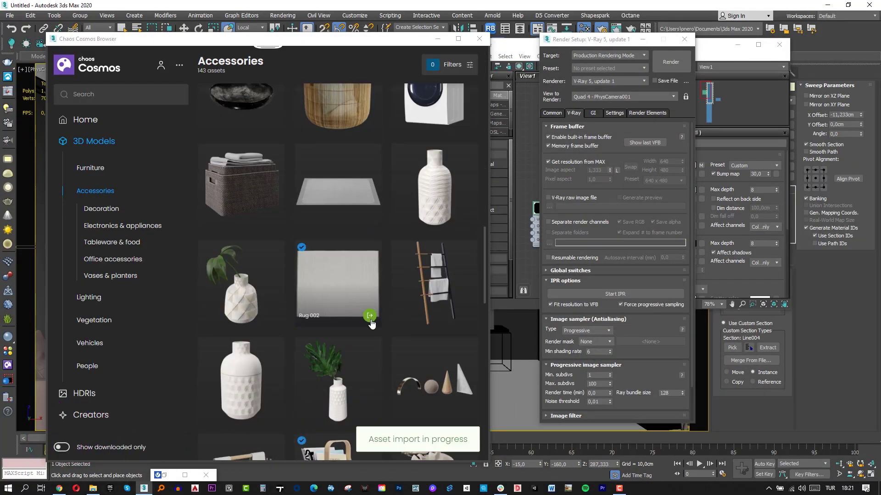
pyautogui.scroll(-5, 354, 318)
pyautogui.scroll(-5, 358, 316)
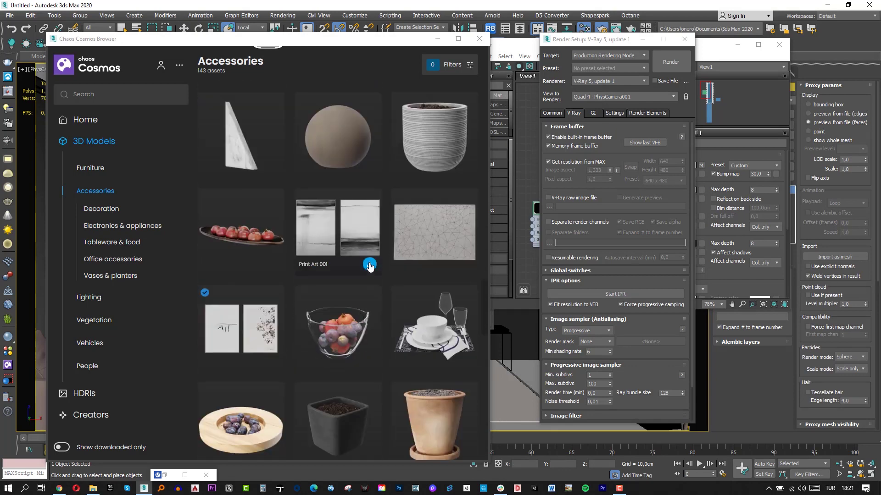
pyautogui.click(370, 265)
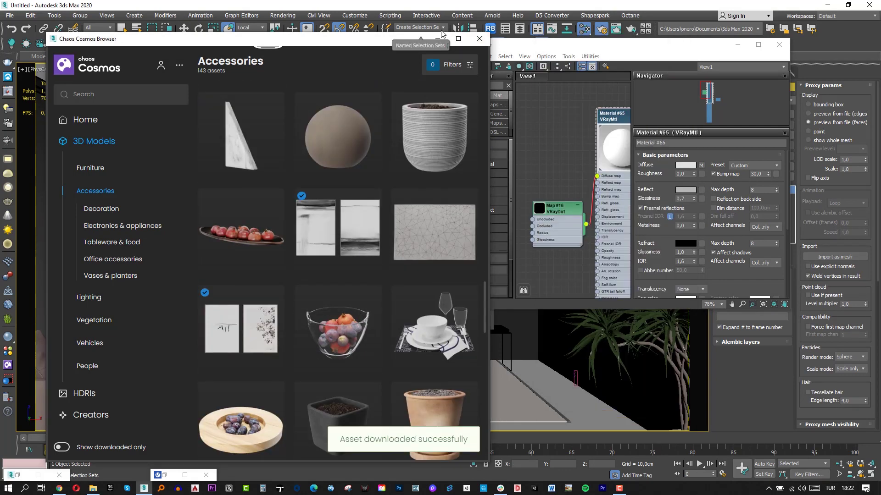
# - Rest Rug 002 on the floor and slide it under the bed
pyautogui.click(479, 39)
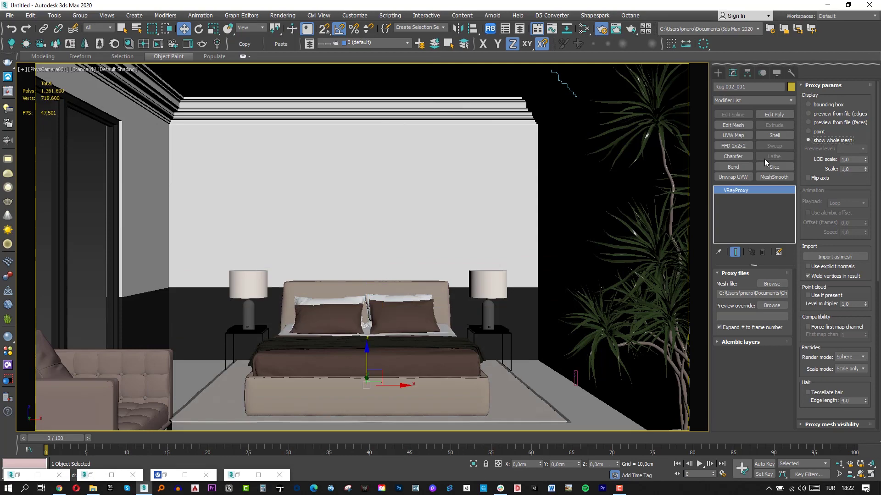
pyautogui.click(501, 37)
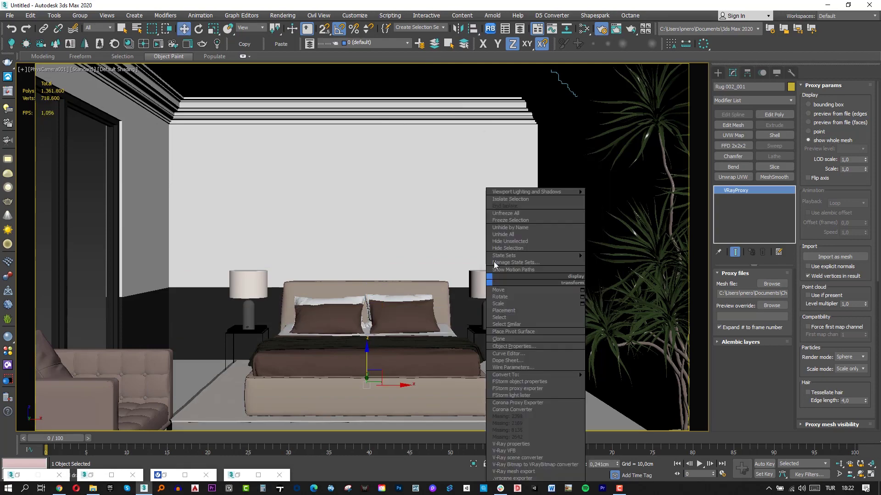
pyautogui.click(458, 331)
pyautogui.moveTo(366, 379); pyautogui.dragTo(364, 390)
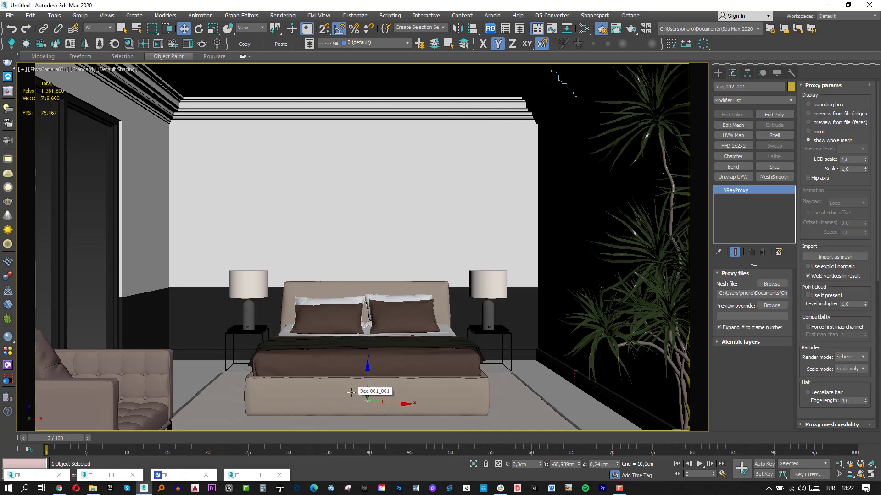
# - Import Print Art 001 into the scene and frame it up close
pyautogui.click(238, 475)
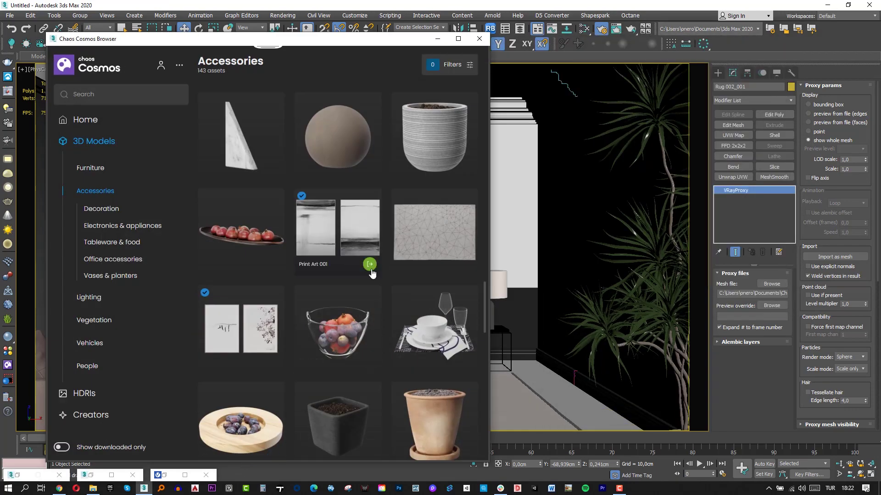
pyautogui.click(371, 268)
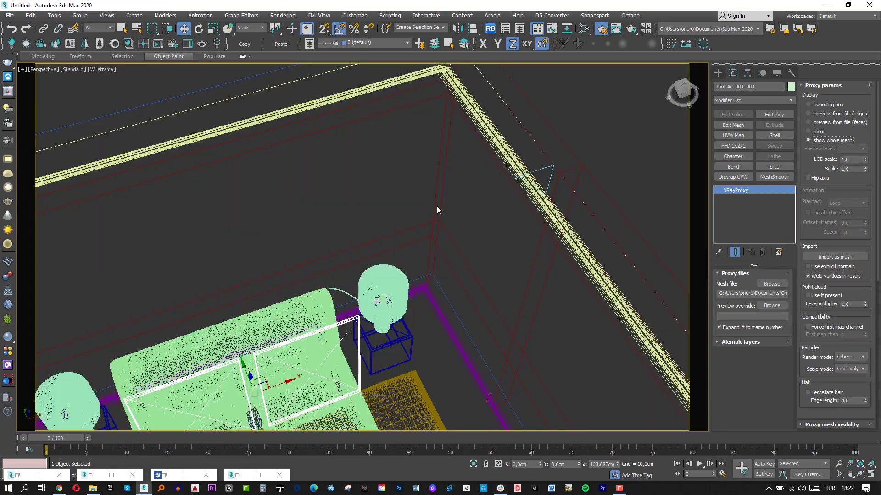
pyautogui.press('F3')
pyautogui.press('z')
pyautogui.scroll(3, 374, 236)
pyautogui.press('e')
pyautogui.moveTo(358, 247); pyautogui.dragTo(362, 277, button='middle')
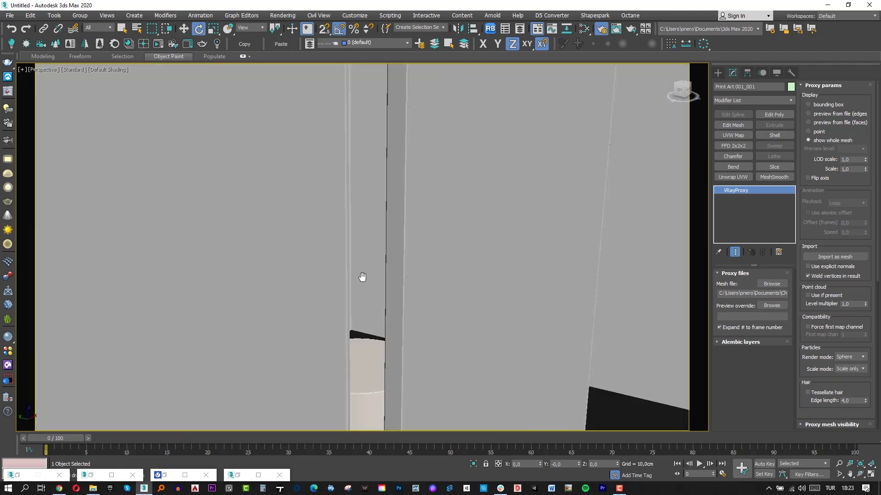
pyautogui.scroll(-5, 363, 277)
# - In wireframe top view, move the print art above the headboard and return to camera view
pyautogui.press('t')
pyautogui.press('F3')
pyautogui.press('w')
pyautogui.scroll(5, 416, 272)
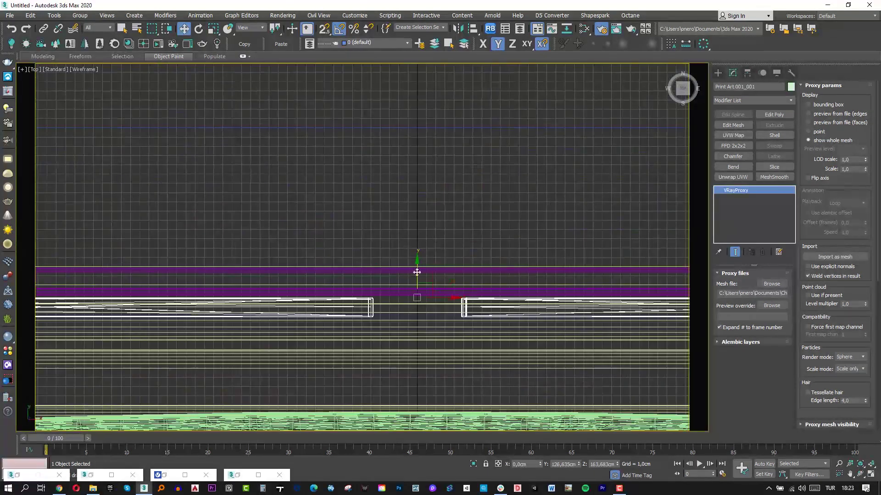
pyautogui.press('c')
pyautogui.press('F3')
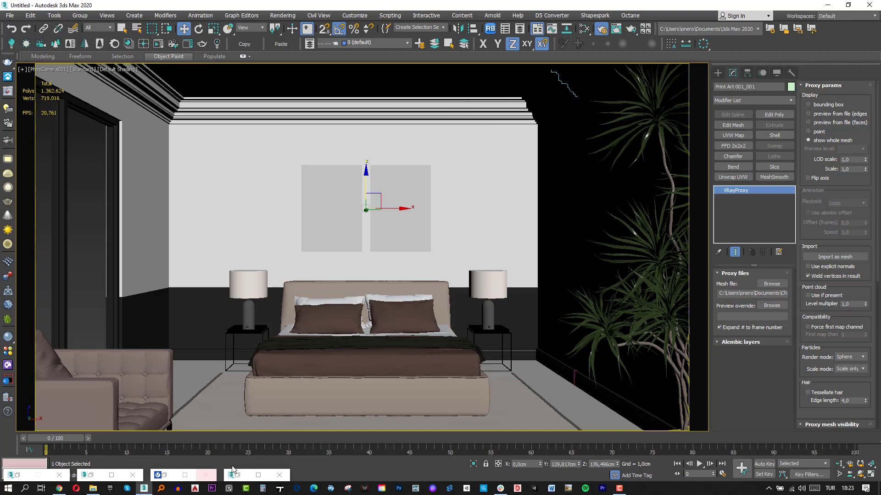
# - Render the bedroom, add a Hue/Saturation layer, and enable bloom/glare lens effects
pyautogui.click(232, 473)
pyautogui.click(667, 32)
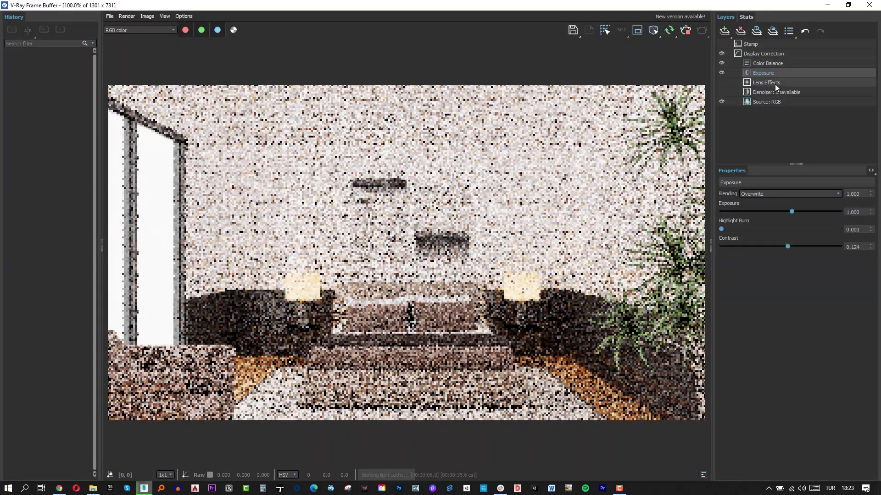
pyautogui.click(780, 63)
pyautogui.click(724, 30)
pyautogui.click(757, 101)
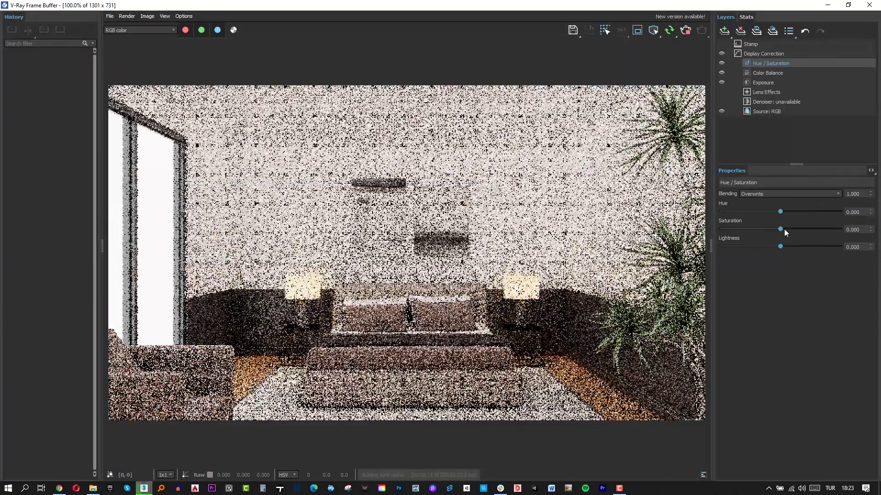
pyautogui.click(765, 92)
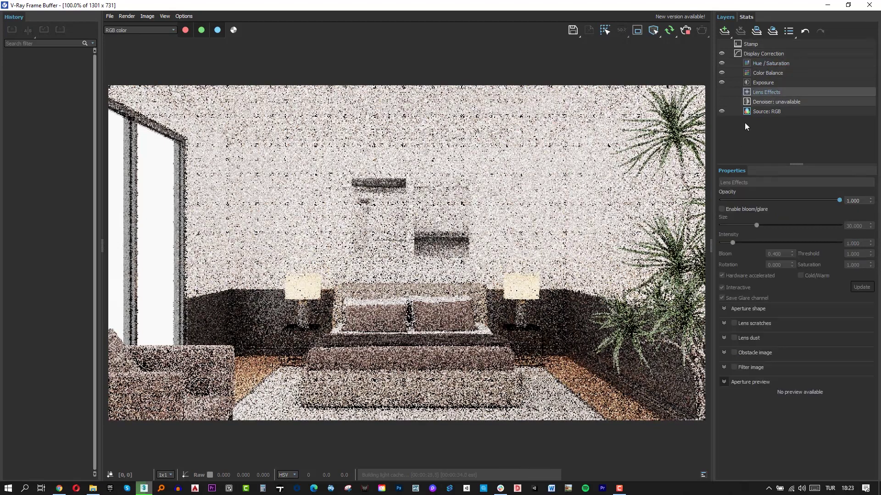
pyautogui.click(721, 209)
# - Add an S-shaped Curves layer and set Exposure to 0.5
pyautogui.click(760, 83)
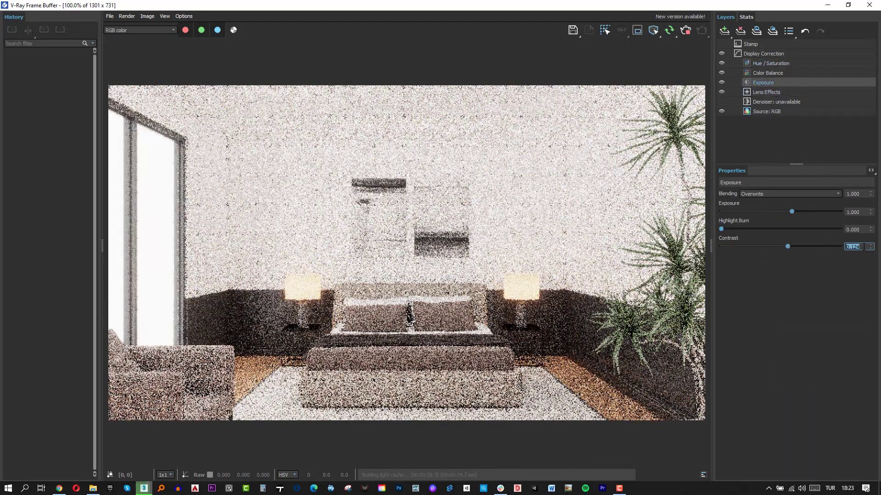
pyautogui.click(724, 31)
pyautogui.click(732, 69)
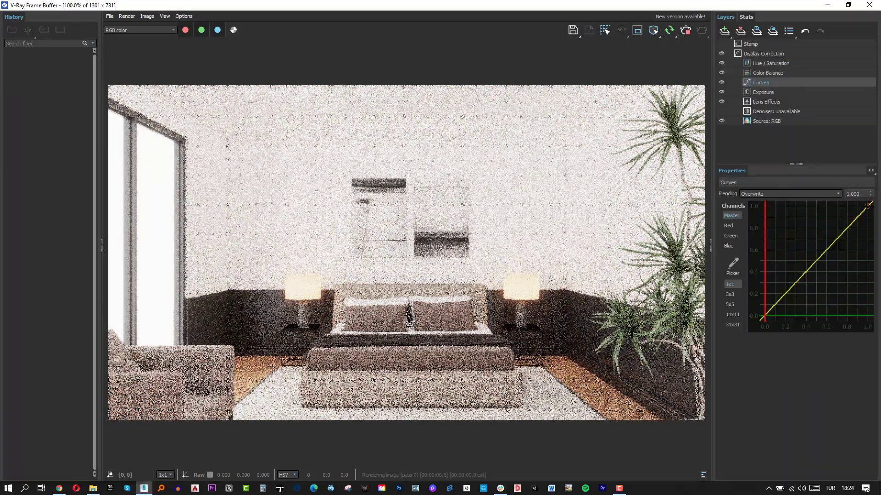
pyautogui.moveTo(779, 301)
pyautogui.mouseDown()
pyautogui.moveTo(777, 316)
pyautogui.moveTo(804, 291)
pyautogui.mouseUp()
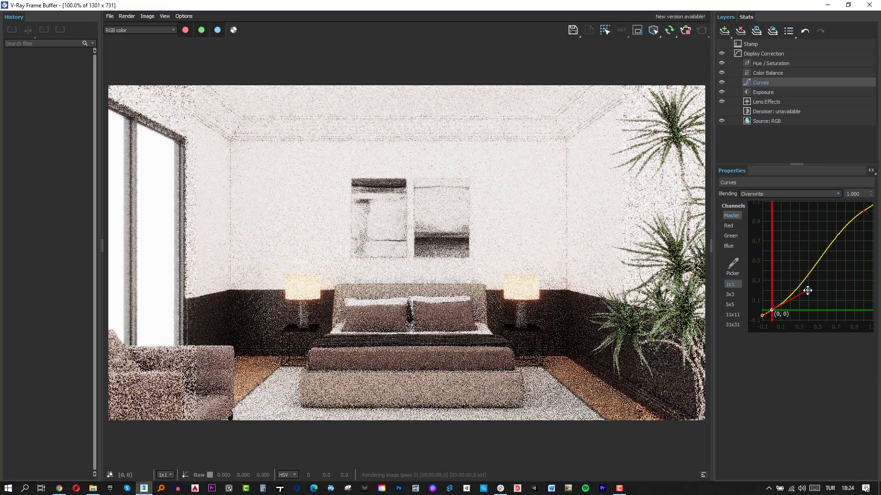
pyautogui.click(763, 92)
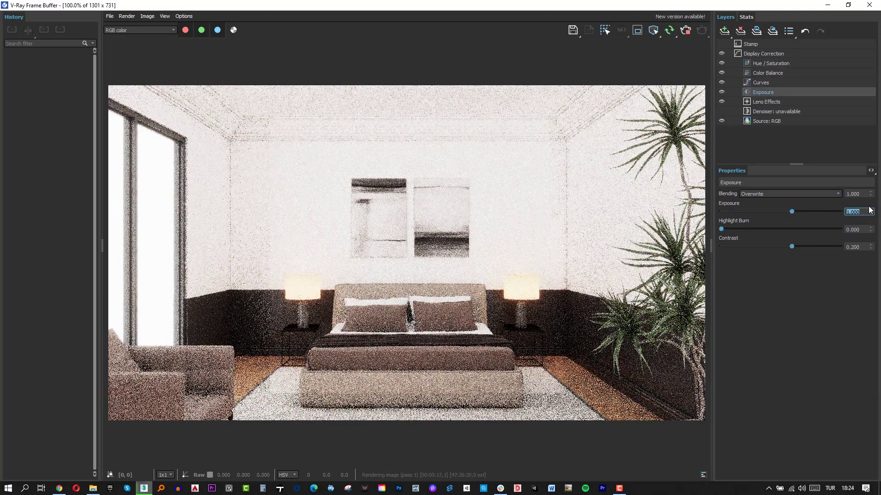
pyautogui.write('0.5')
pyautogui.press('Return')
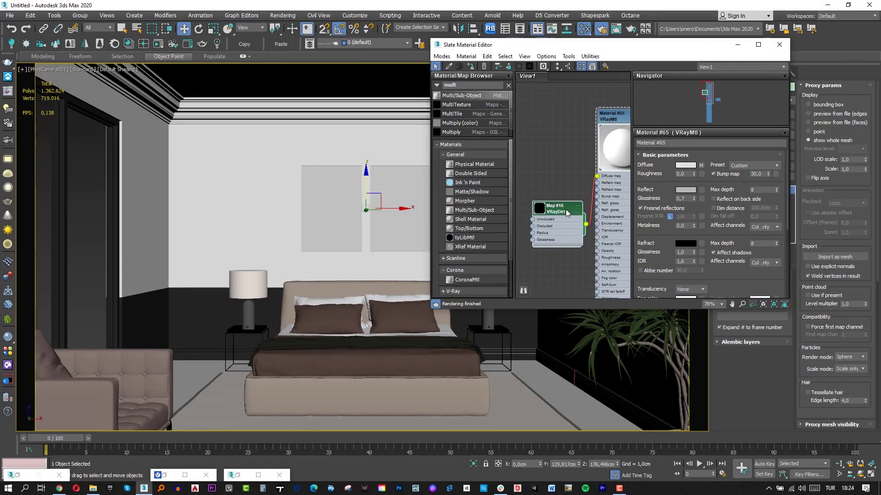
# - Open the VRayDirt map's parameters and unoccluded colour, then pan to the wall material nodes
pyautogui.doubleClick(565, 209)
pyautogui.click(755, 183)
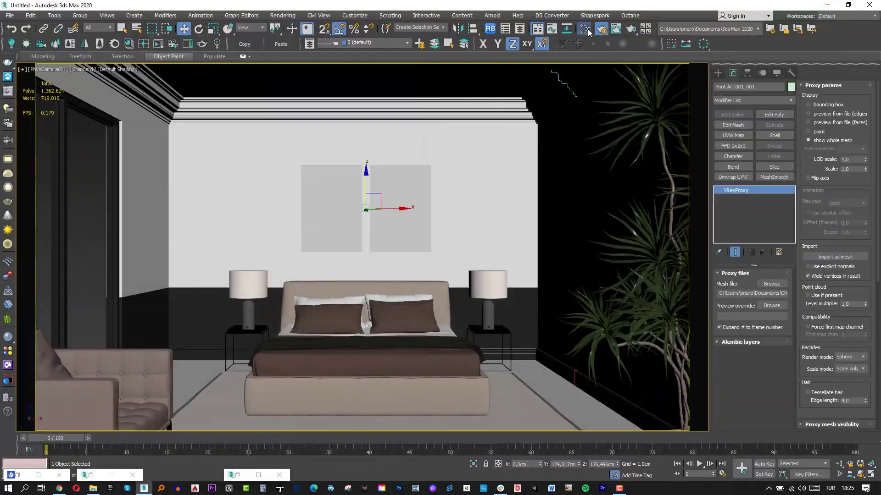
pyautogui.moveTo(579, 159); pyautogui.dragTo(614, 117, button='middle')
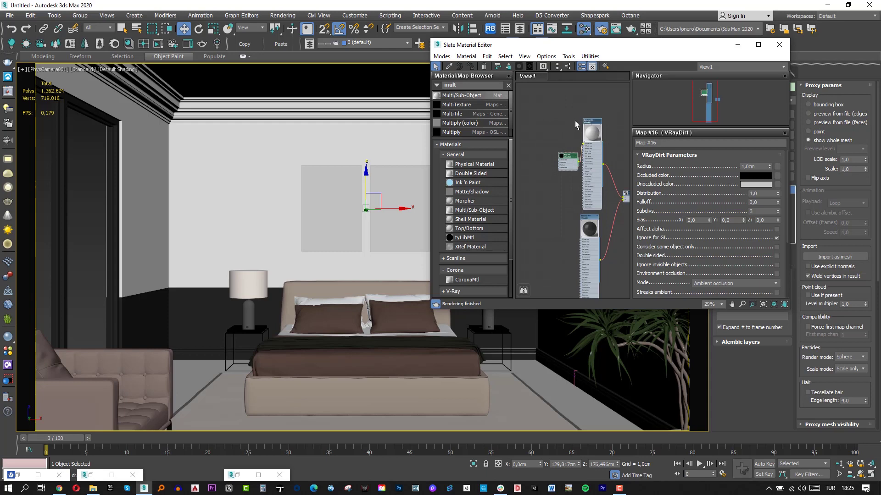
pyautogui.scroll(3, 532, 133)
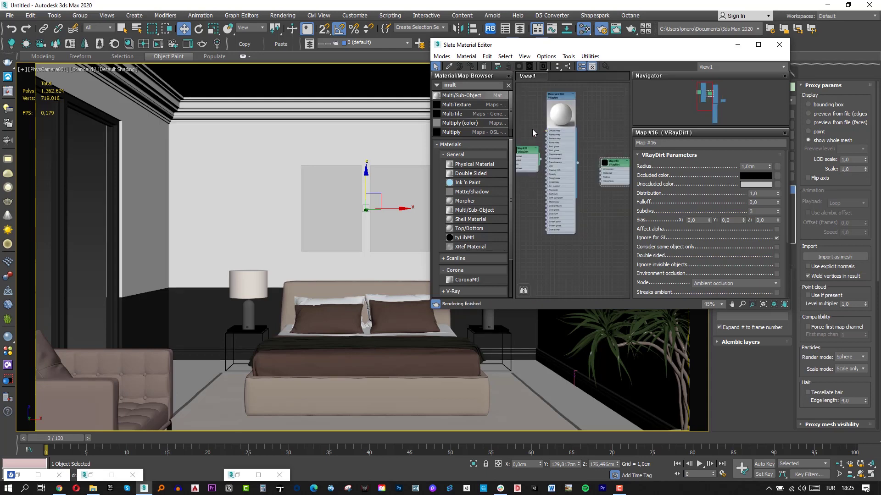
# - Make the VRayMtl diffuse dark red, wire it into the walls' Multi/Sub-Object slot, and render
pyautogui.doubleClick(562, 95)
pyautogui.click(685, 165)
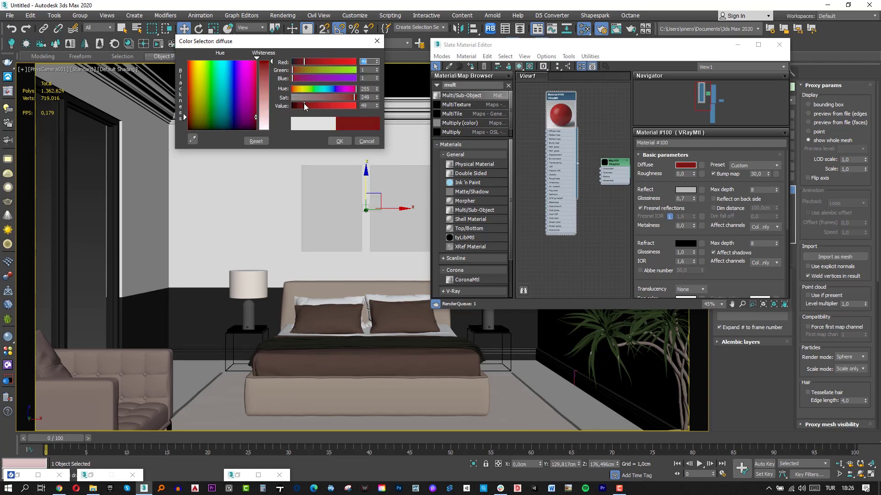
pyautogui.click(339, 141)
pyautogui.scroll(-1, 555, 186)
pyautogui.scroll(-1, 555, 155)
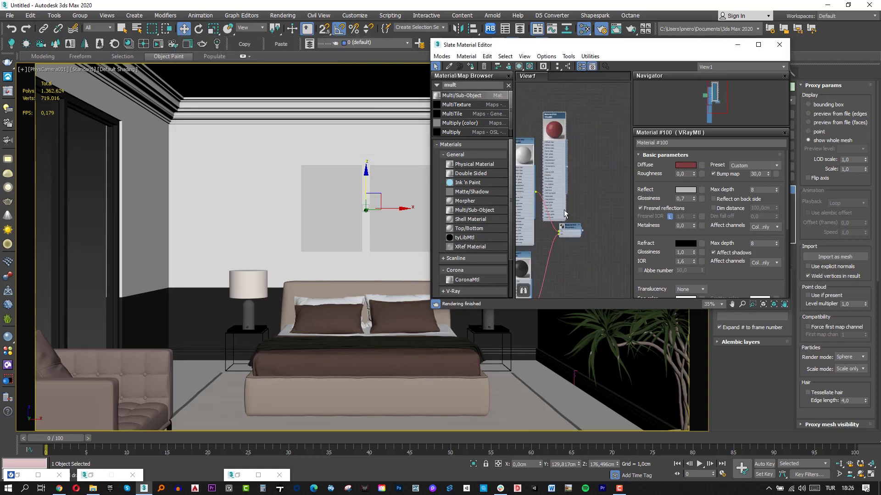
pyautogui.moveTo(592, 207); pyautogui.dragTo(603, 229)
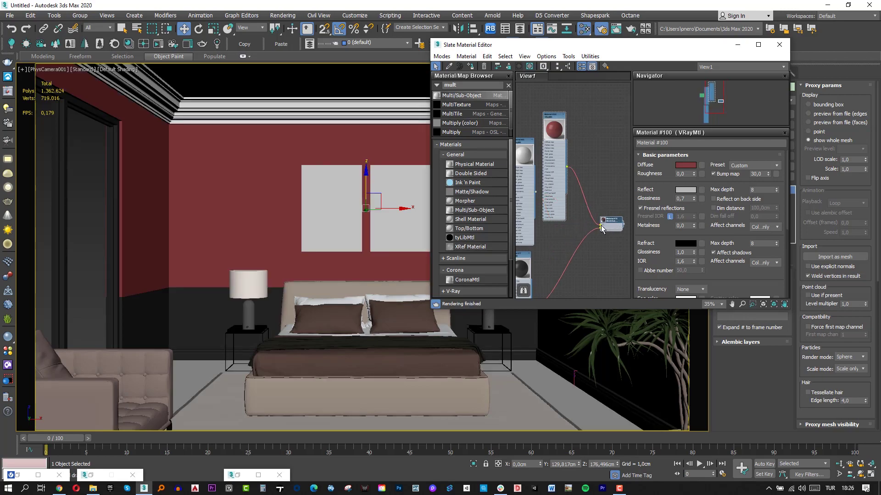
pyautogui.click(34, 475)
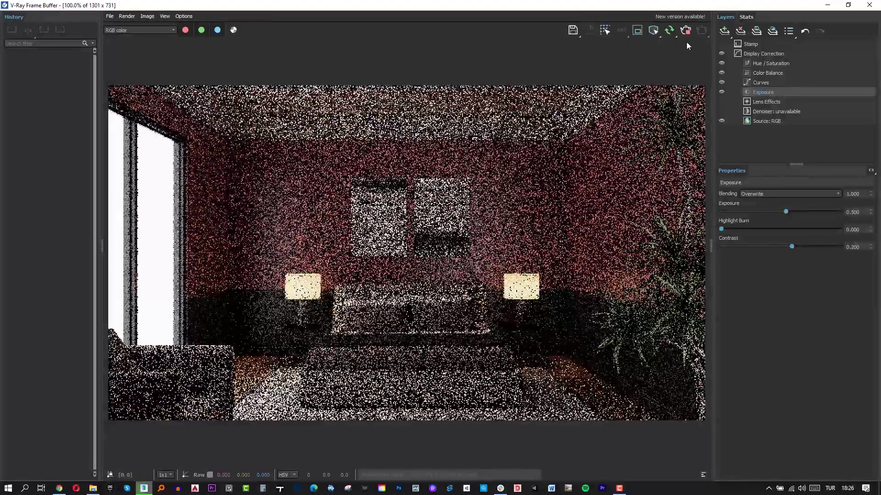
# - Import the Sunset 008 HDRI from Chaos Cosmos as a VRayLight dome light
pyautogui.click(827, 5)
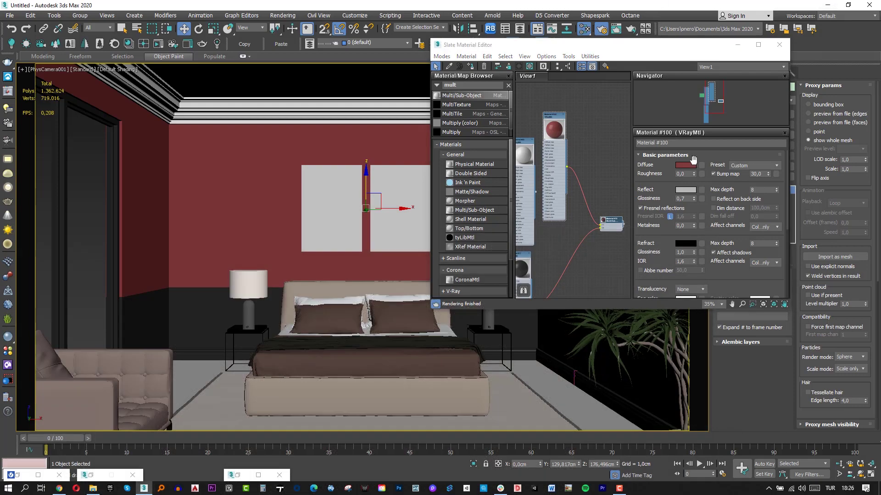
pyautogui.click(738, 44)
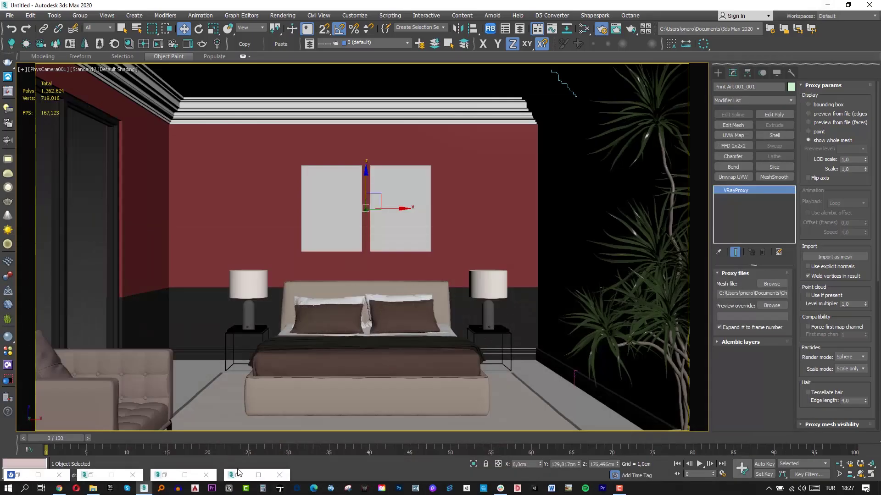
pyautogui.click(231, 475)
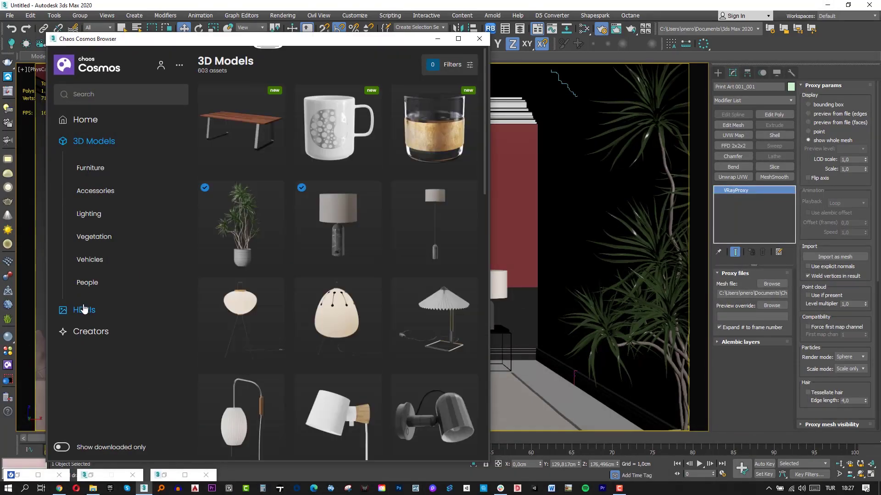
pyautogui.click(84, 310)
pyautogui.scroll(-2, 275, 294)
pyautogui.scroll(-2, 289, 289)
pyautogui.scroll(-2, 280, 285)
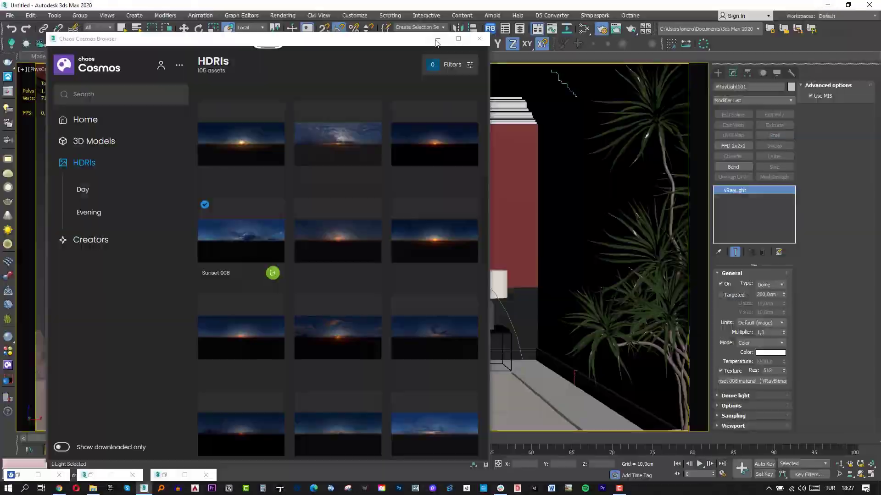
pyautogui.click(436, 40)
# - Select the roof in a perspective view and hide it
pyautogui.press('p')
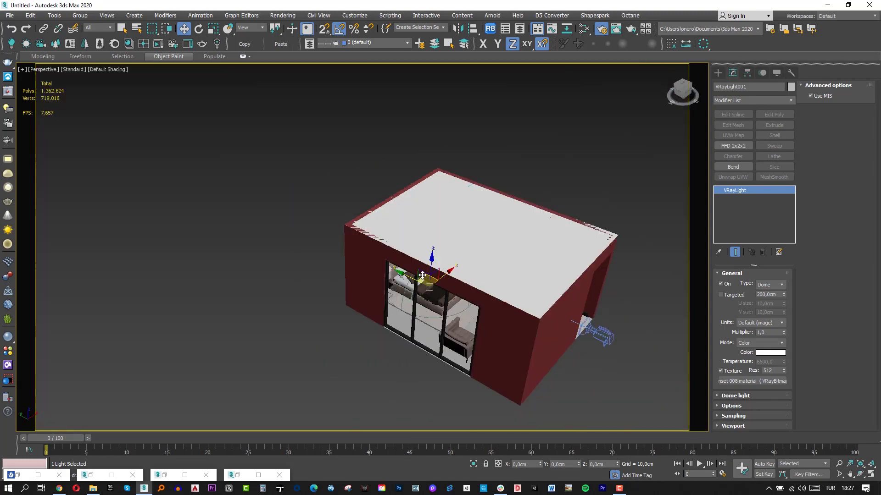
pyautogui.click(471, 234)
pyautogui.scroll(3, 471, 234)
pyautogui.click(774, 135)
pyautogui.rightClick(503, 264)
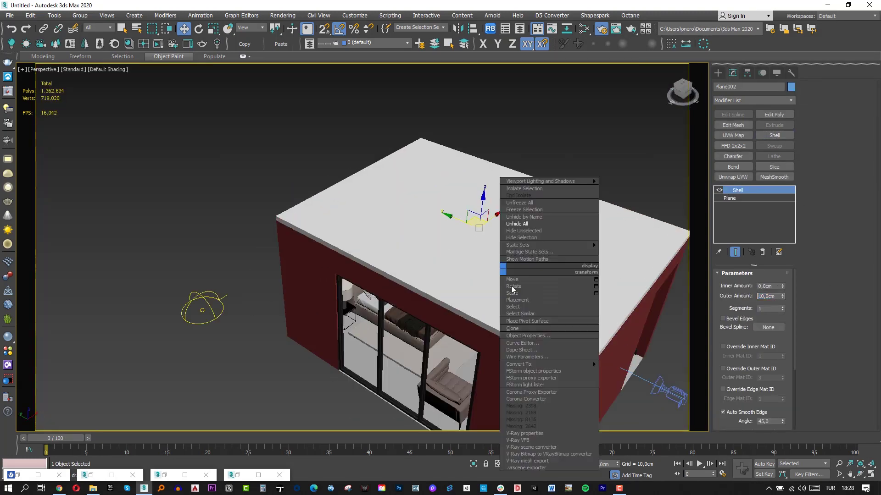
pyautogui.click(593, 362)
pyautogui.click(450, 303)
# - Instance the dome light's Sunset 008 HDRI map into the Slate editor and open its settings
pyautogui.press('m')
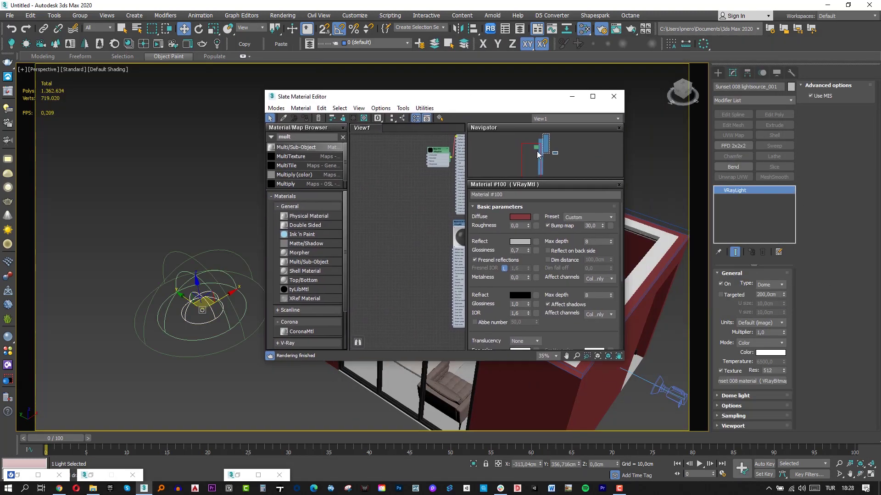
pyautogui.moveTo(752, 381); pyautogui.dragTo(390, 228)
pyautogui.press('Return')
pyautogui.doubleClick(376, 230)
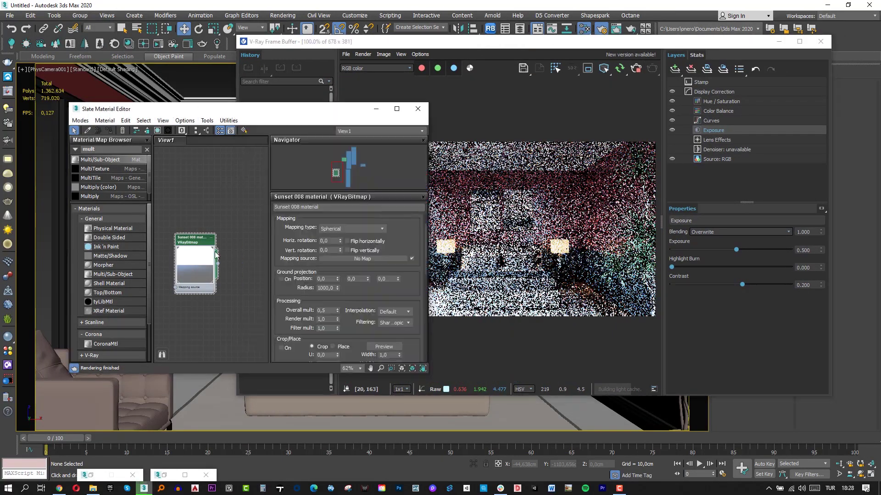
# - Bring the V-Ray frame buffer forward and open the Environment settings
pyautogui.click(521, 47)
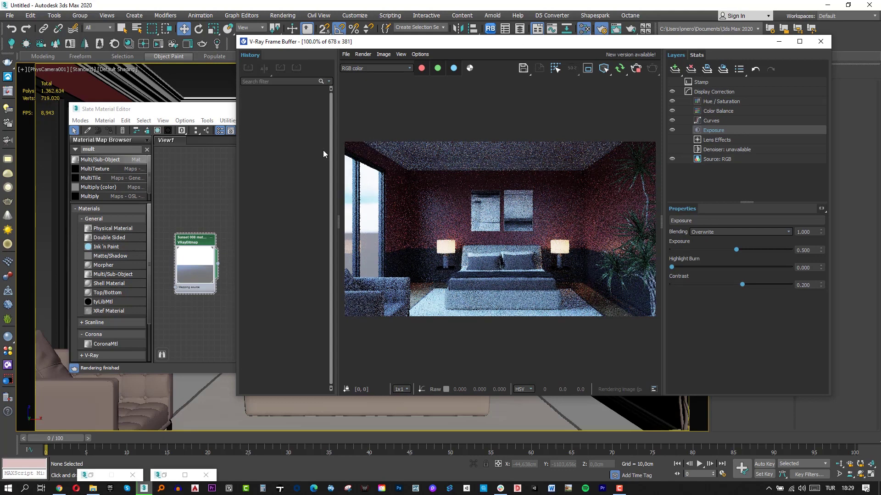
pyautogui.scroll(-3, 348, 284)
pyautogui.scroll(-2, 349, 284)
pyautogui.click(444, 390)
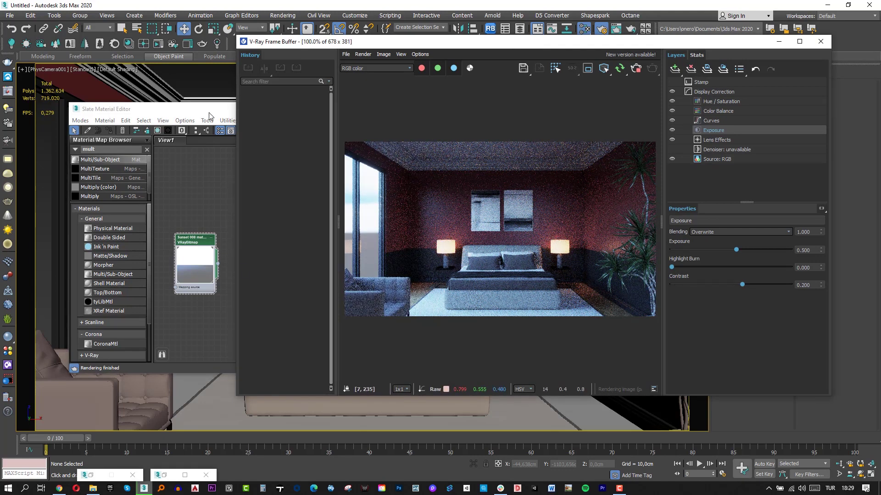
pyautogui.press('8')
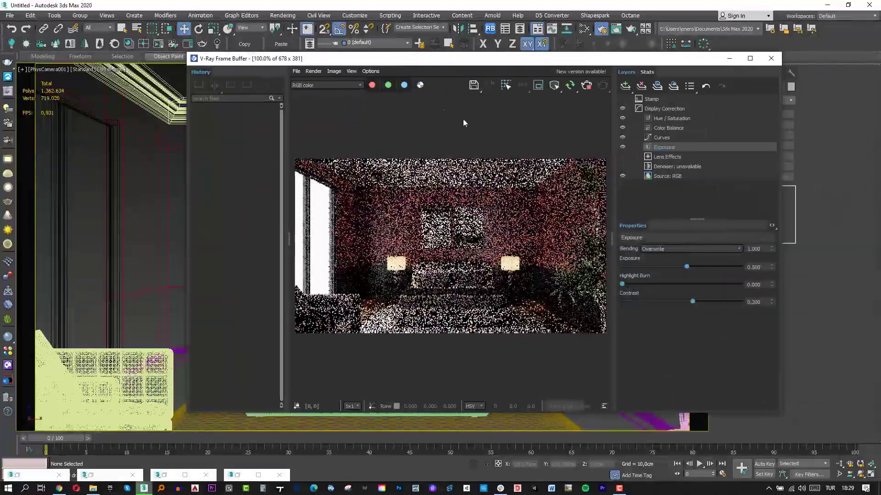
# - Add a White Balance correction layer with temperature 5500
pyautogui.click(627, 90)
pyautogui.click(656, 146)
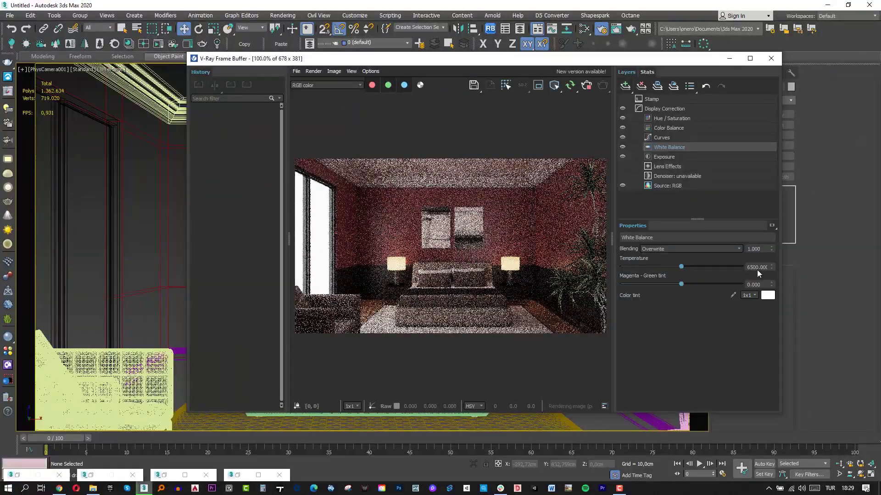
pyautogui.click(757, 269)
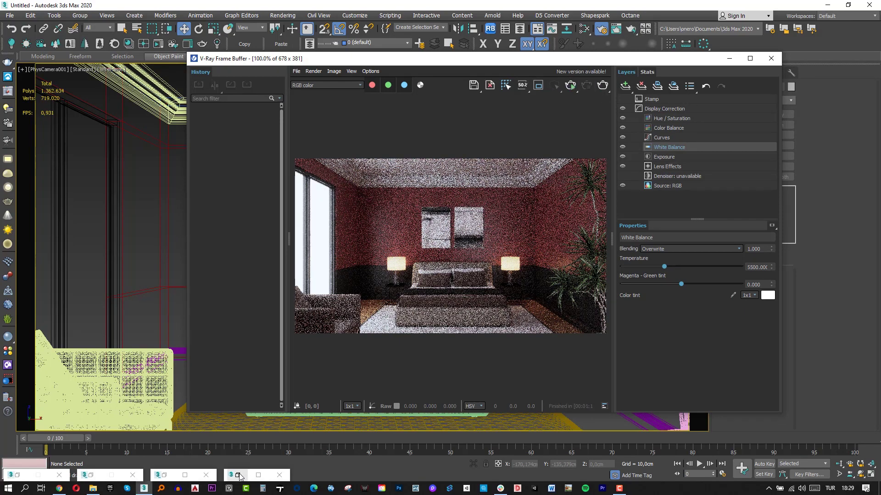
pyautogui.click(8, 366)
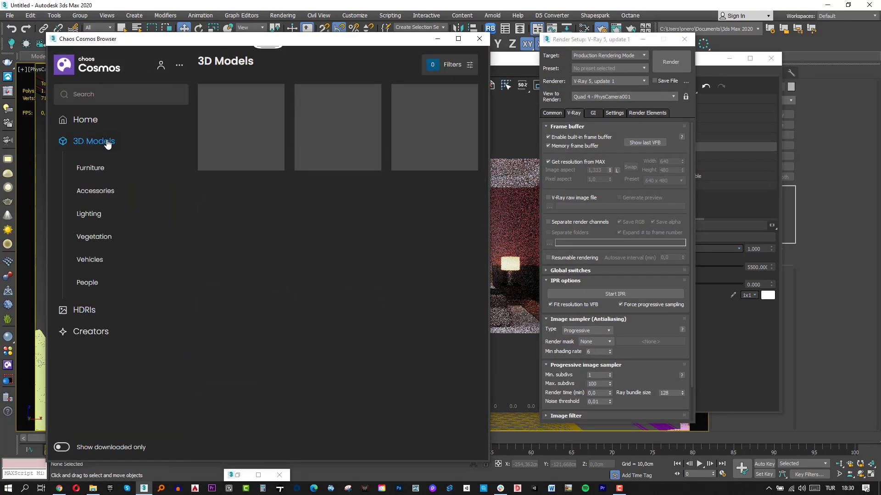
# - Browse Cosmos furniture to Accessories > Decoration and import Curtains 001
pyautogui.scroll(-5, 285, 338)
pyautogui.scroll(-5, 290, 318)
pyautogui.scroll(-5, 299, 305)
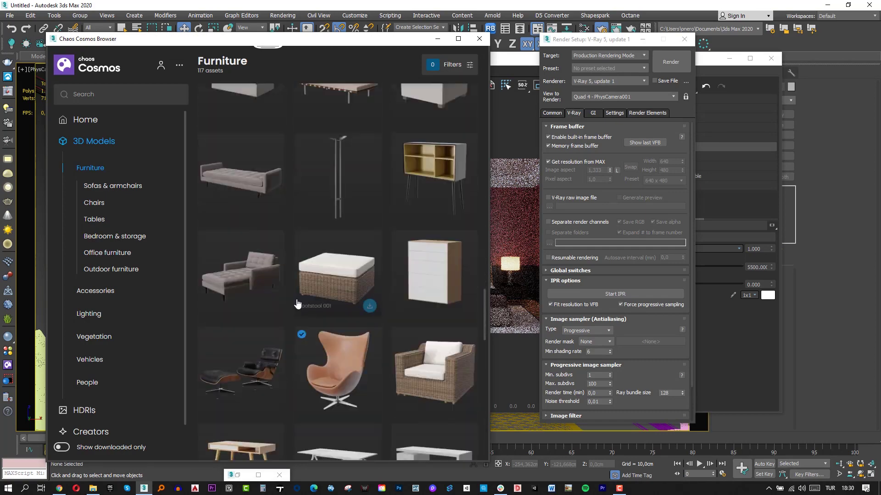
pyautogui.scroll(-5, 307, 299)
pyautogui.scroll(5, 294, 293)
pyautogui.click(110, 185)
pyautogui.click(94, 219)
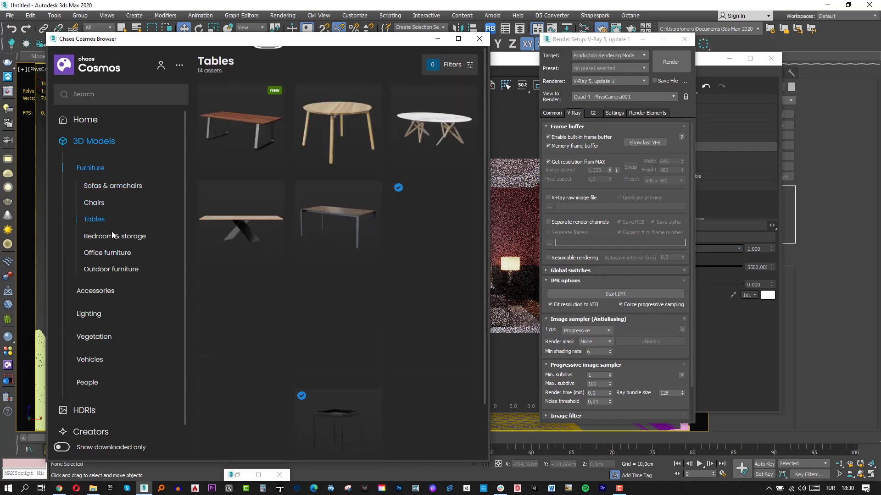
pyautogui.click(105, 253)
pyautogui.click(95, 290)
pyautogui.scroll(-5, 316, 362)
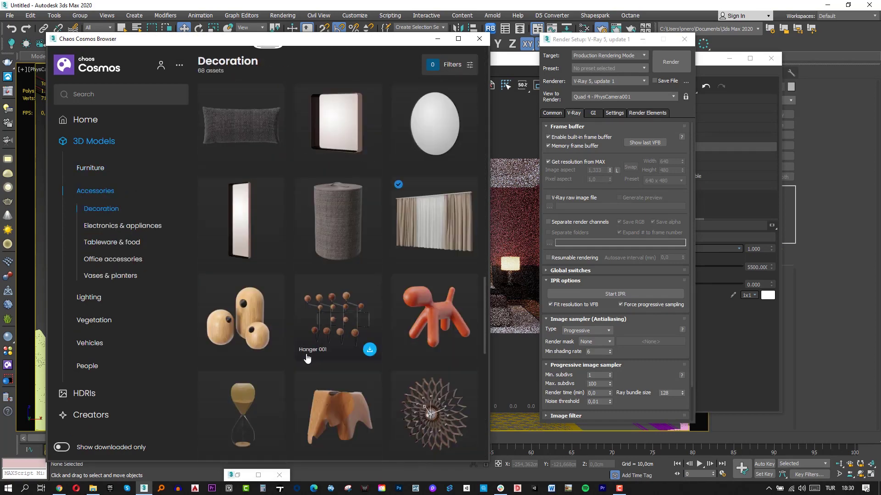
pyautogui.scroll(2, 321, 355)
pyautogui.click(466, 335)
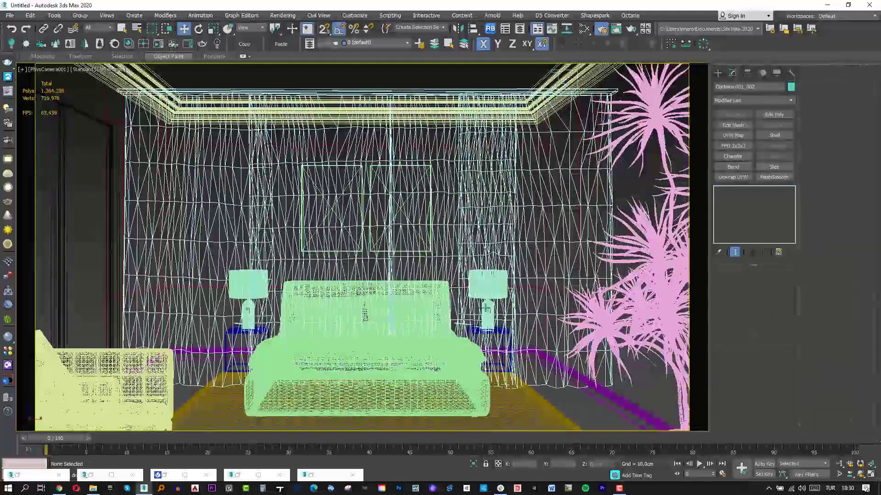
# - Rotate the curtains upright and slide them along the left wall toward the corner
pyautogui.press('t')
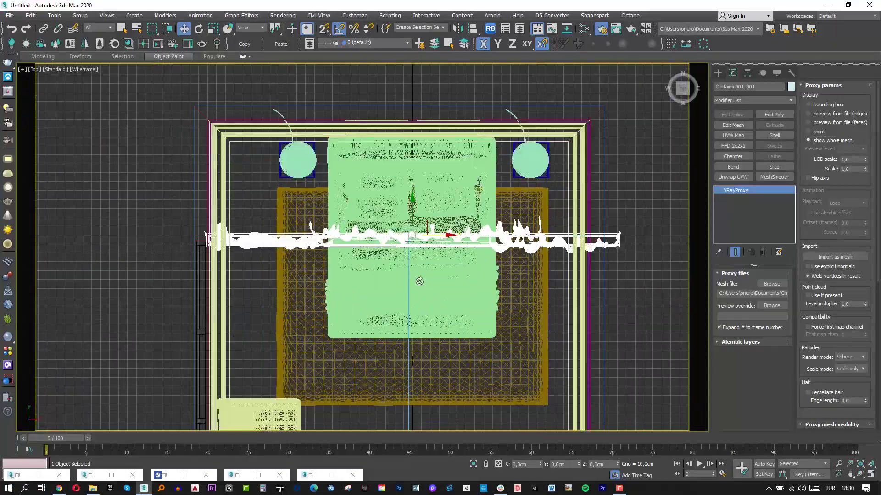
pyautogui.moveTo(424, 228); pyautogui.dragTo(242, 335)
pyautogui.press('c')
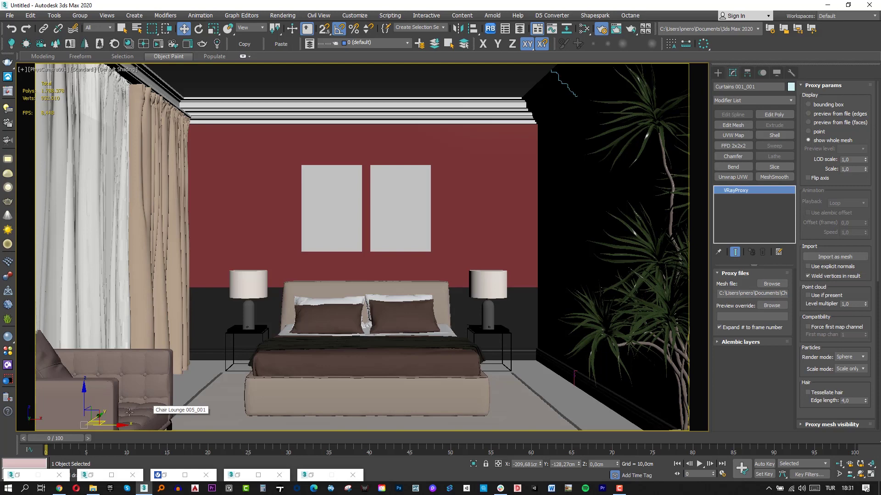
pyautogui.moveTo(97, 421); pyautogui.dragTo(76, 422)
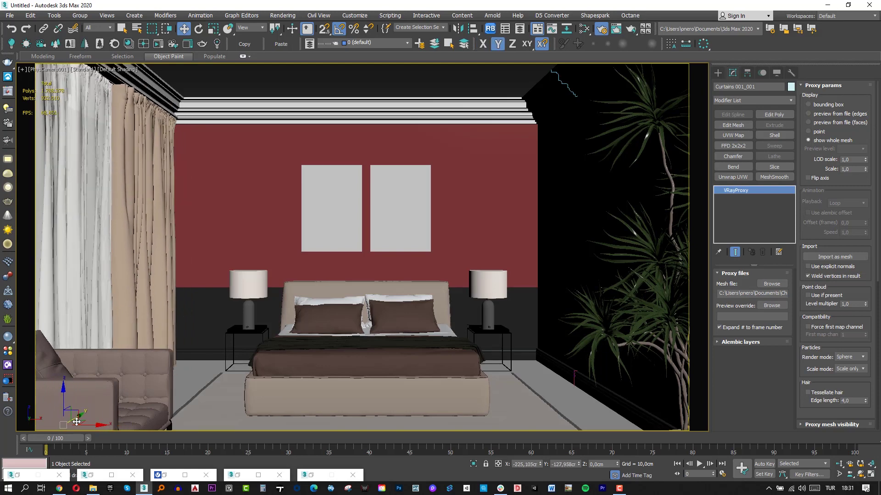
# - Adjust the crown molding spline's top-left corner vertex and return to the sweep result
pyautogui.click(229, 114)
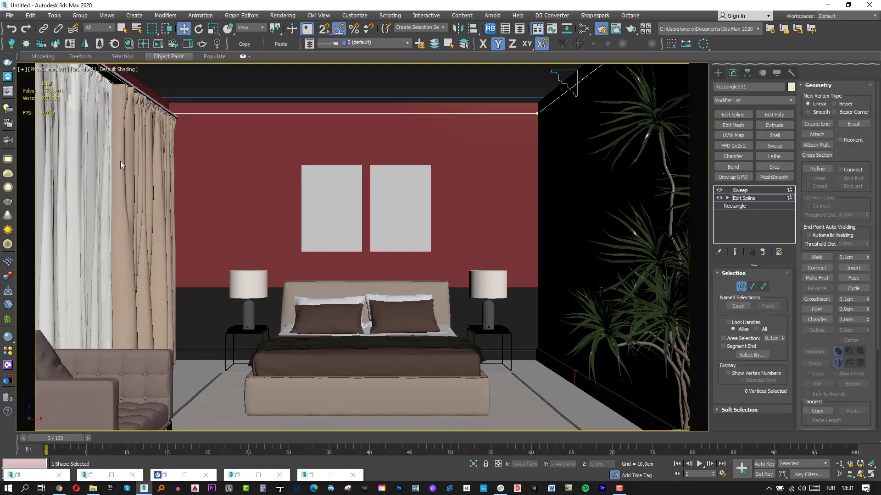
pyautogui.press('t')
pyautogui.click(250, 123)
pyautogui.scroll(5, 219, 166)
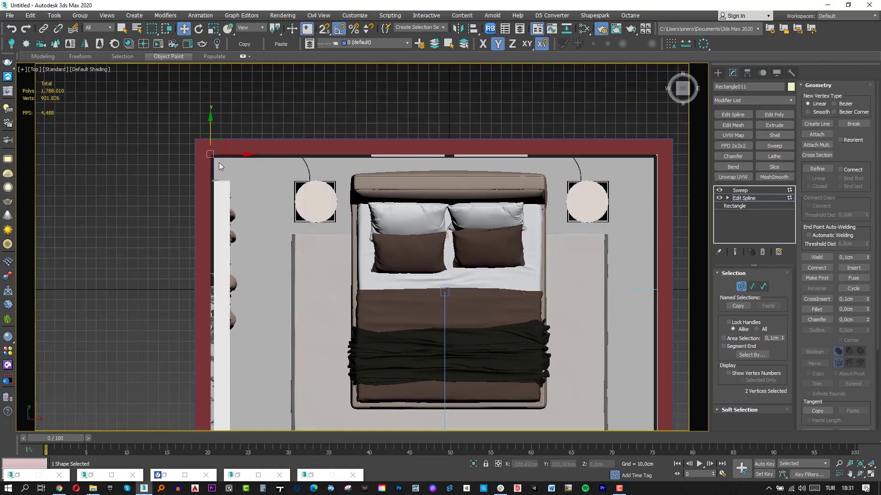
pyautogui.press('c')
pyautogui.click(761, 190)
pyautogui.click(761, 198)
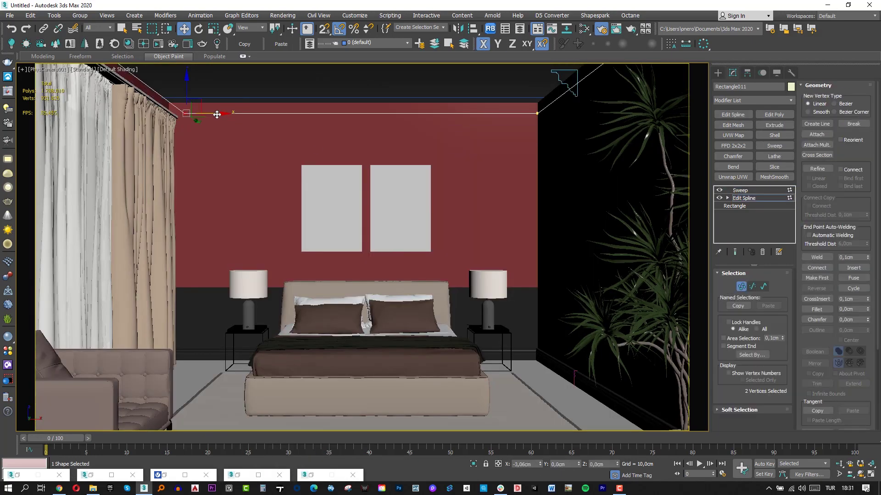
pyautogui.click(761, 190)
# - Add an FFD 2x2x2 to the curtains, reshape their top corner, and restore the render window
pyautogui.click(149, 158)
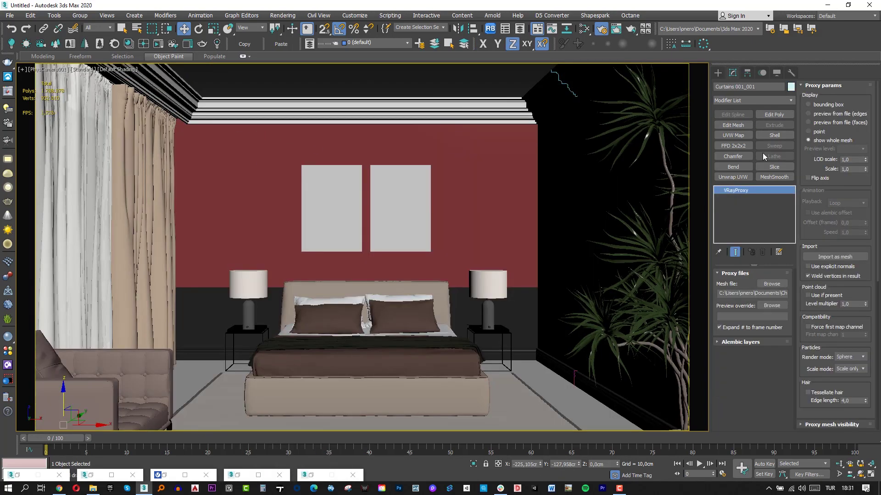
pyautogui.click(733, 145)
pyautogui.press('1')
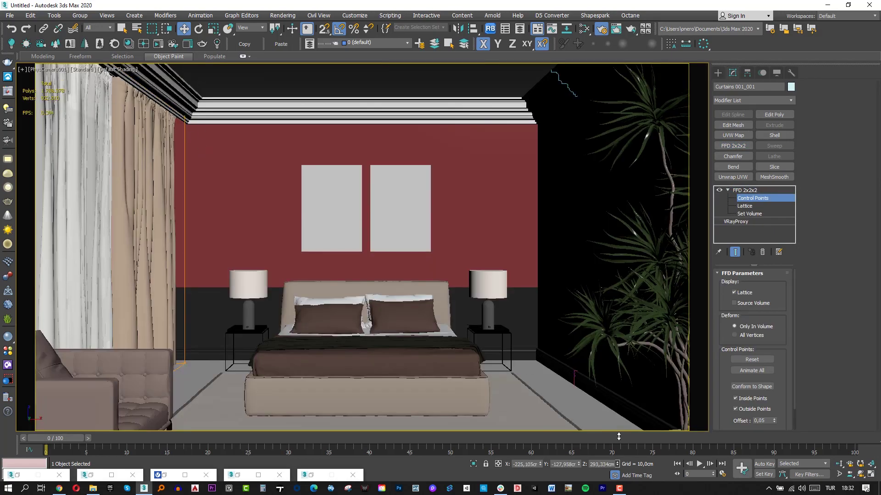
pyautogui.moveTo(618, 437); pyautogui.dragTo(617, 437)
pyautogui.click(316, 475)
pyautogui.click(238, 475)
# - In Expert-mode Render Setup, use the Bucket image sampler and color mapping burn 0.3
pyautogui.click(165, 475)
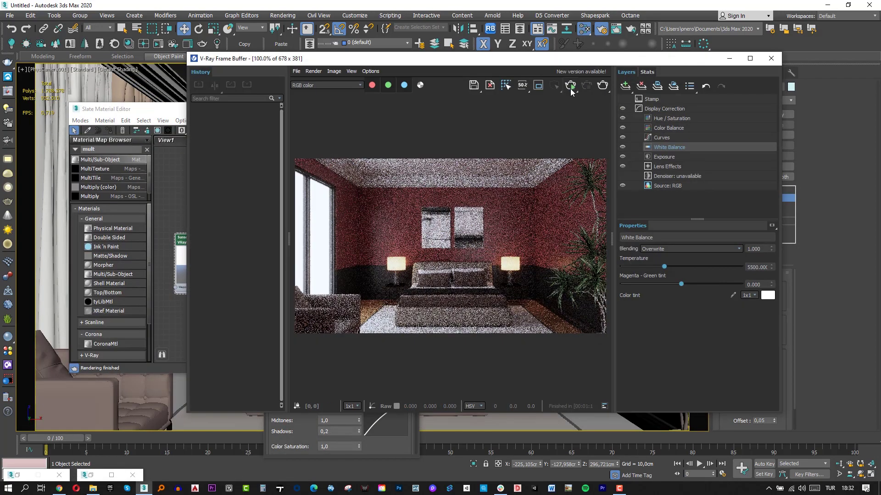
pyautogui.click(570, 86)
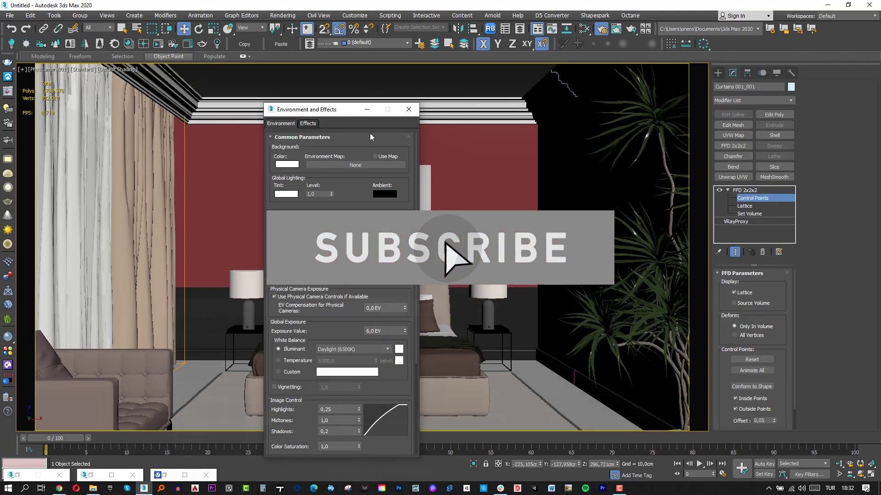
pyautogui.click(601, 29)
pyautogui.click(567, 126)
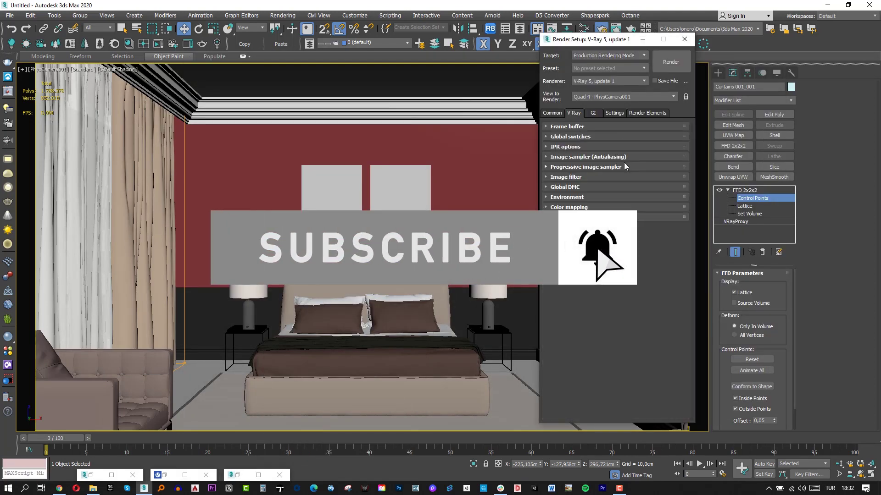
pyautogui.rightClick(662, 147)
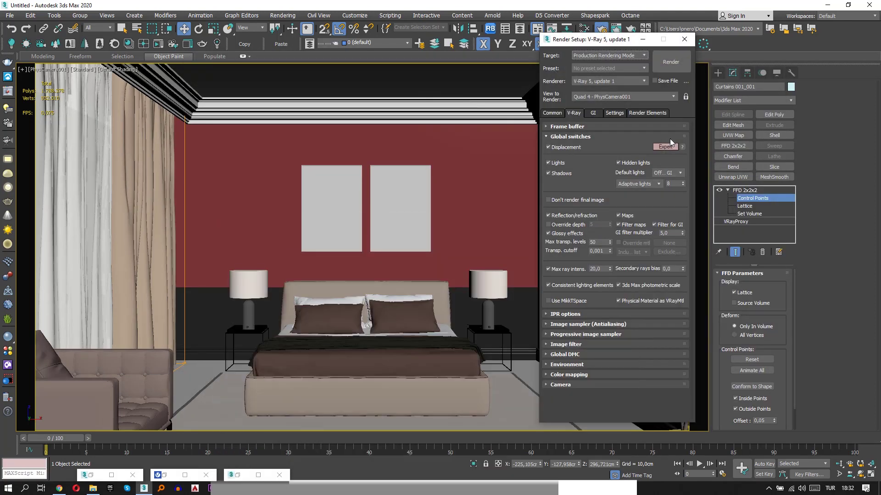
pyautogui.click(596, 336)
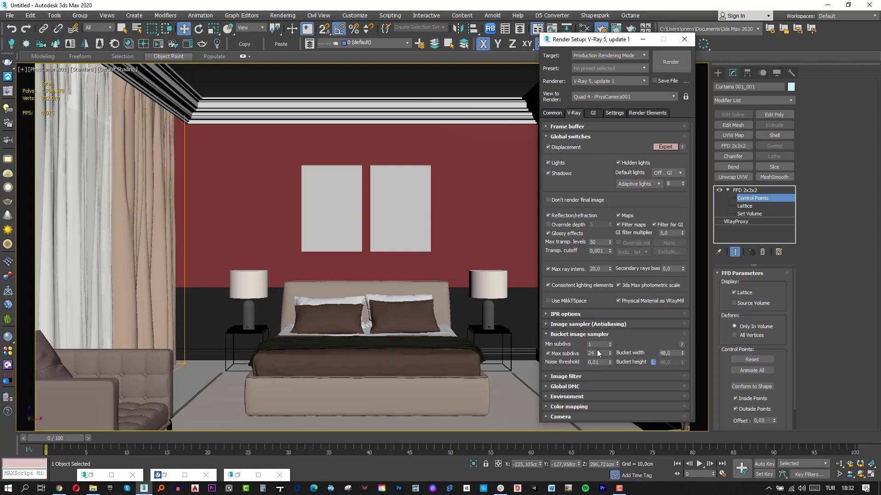
pyautogui.write('12')
pyautogui.click(604, 377)
pyautogui.click(593, 407)
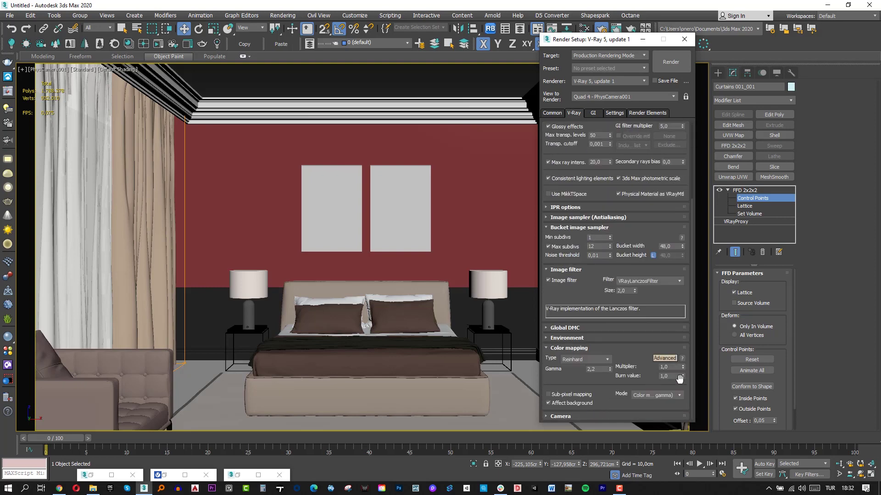
pyautogui.click(592, 113)
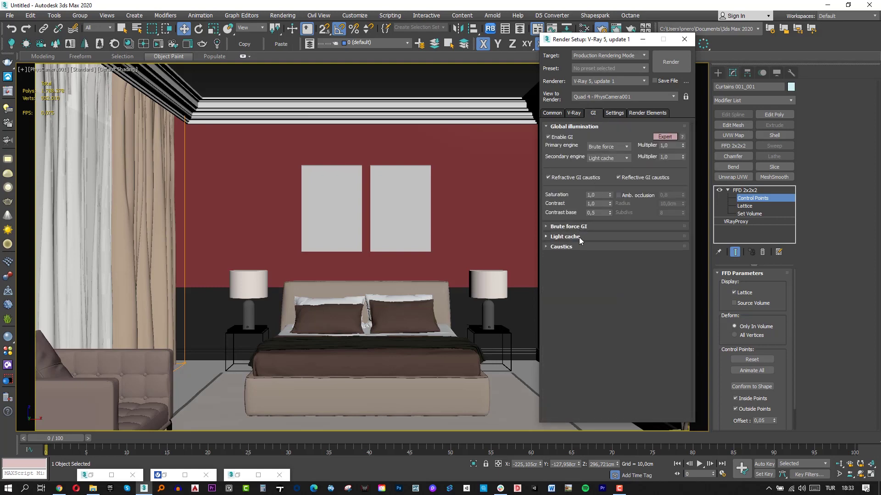
pyautogui.click(573, 113)
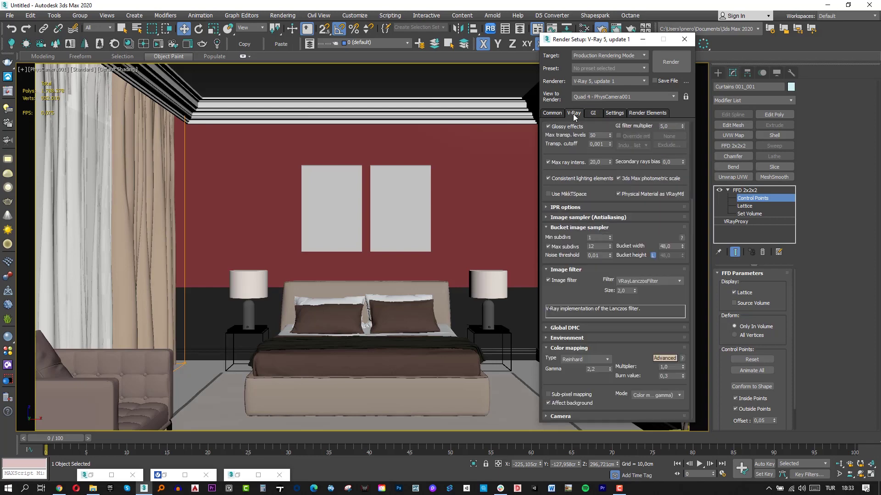
pyautogui.click(579, 349)
# - Set the primary GI engine to Irradiance map with the High preset
pyautogui.click(577, 387)
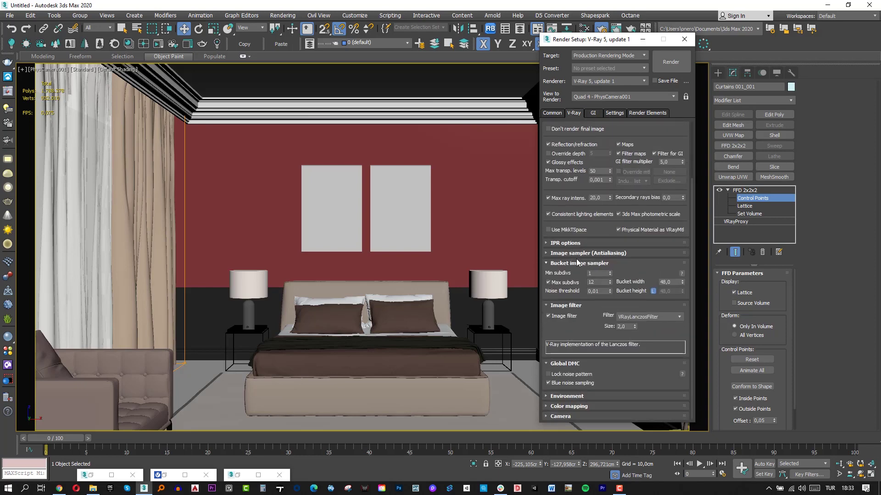
pyautogui.click(593, 114)
pyautogui.click(605, 148)
pyautogui.click(601, 154)
pyautogui.scroll(-2, 590, 226)
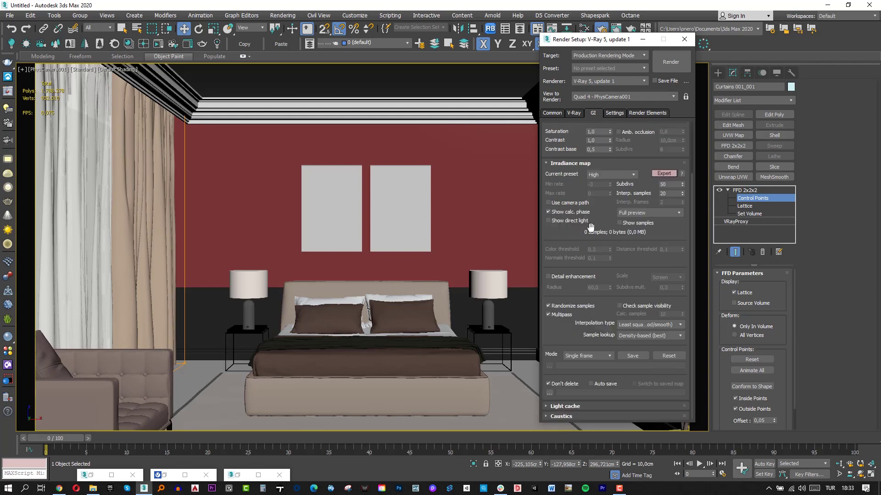
pyautogui.click(608, 203)
pyautogui.click(570, 164)
pyautogui.click(565, 235)
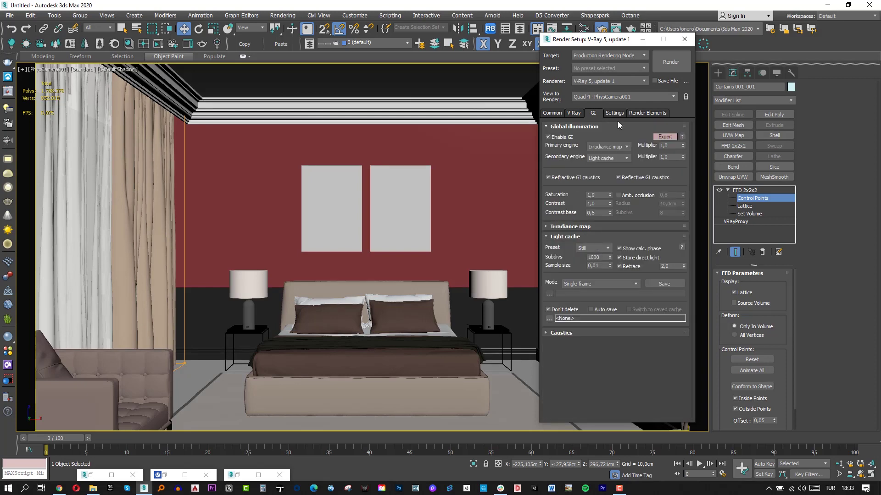
pyautogui.click(553, 113)
# - Add a VRayDenoiser render element
pyautogui.click(646, 113)
pyautogui.click(557, 147)
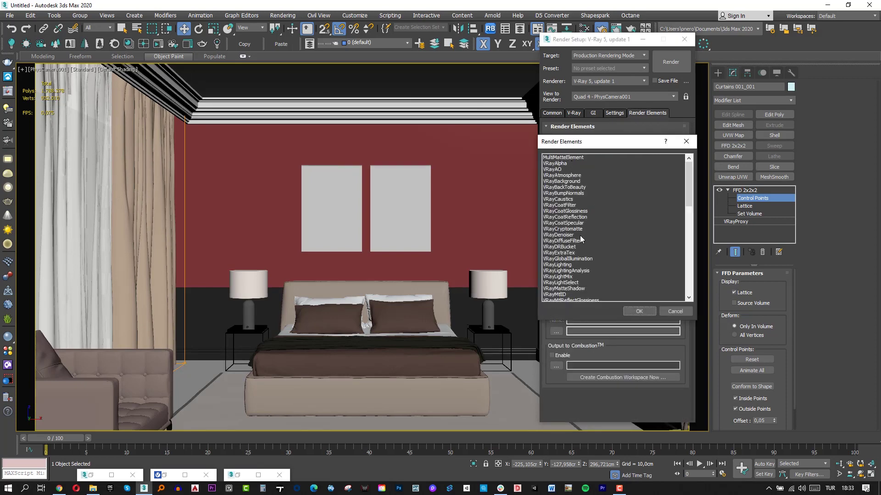
pyautogui.doubleClick(573, 161)
pyautogui.click(573, 113)
# - Run the final 1920×1080 render maximized and lower its saturation to -0.279
pyautogui.click(671, 61)
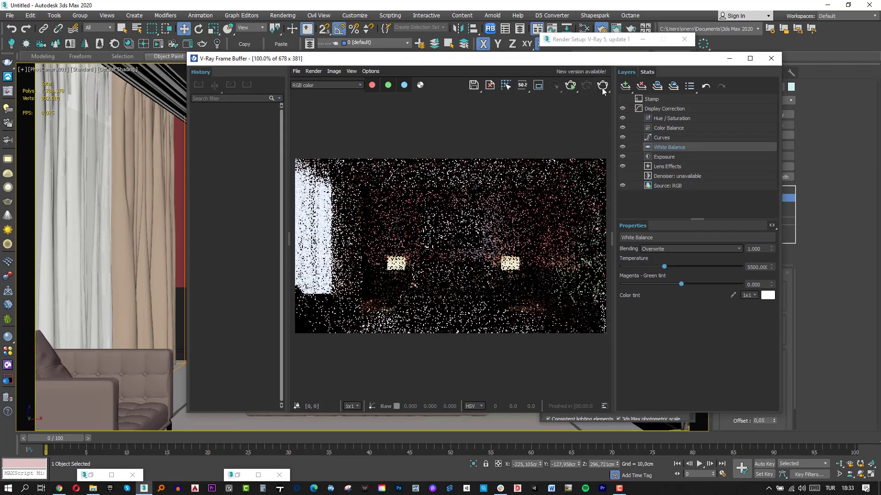
pyautogui.doubleClick(483, 59)
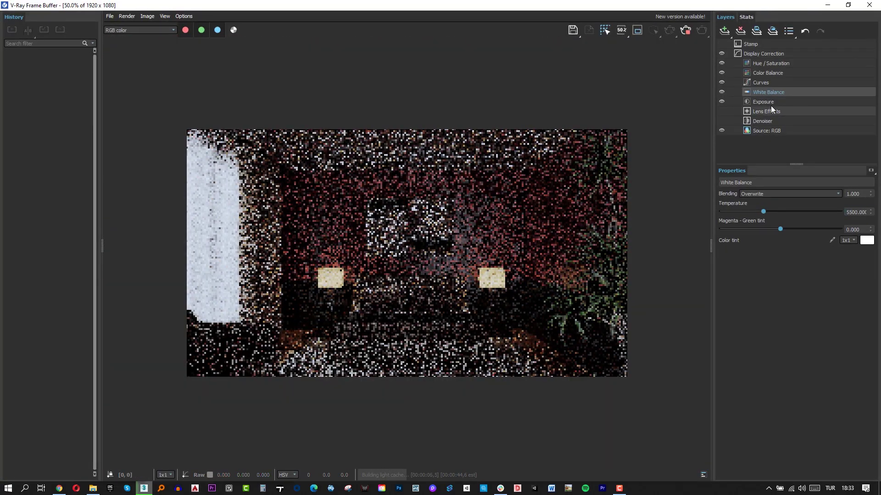
pyautogui.click(771, 101)
pyautogui.scroll(1, 392, 249)
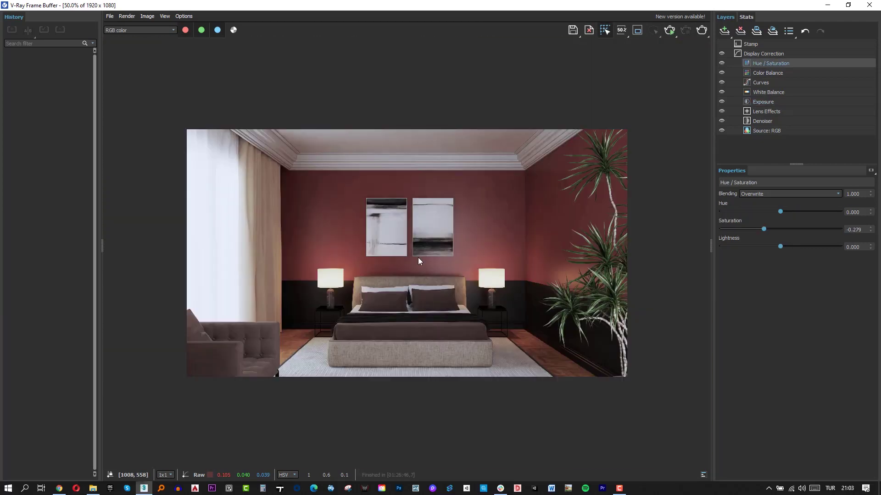
pyautogui.scroll(1, 419, 257)
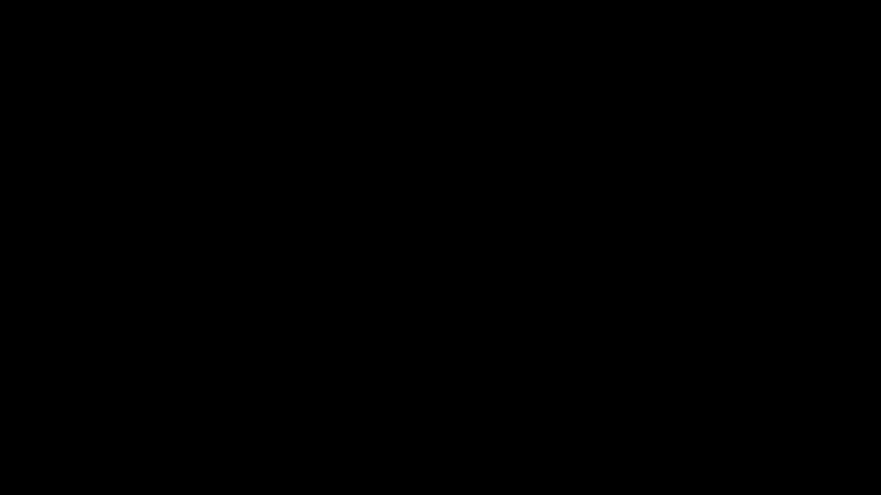